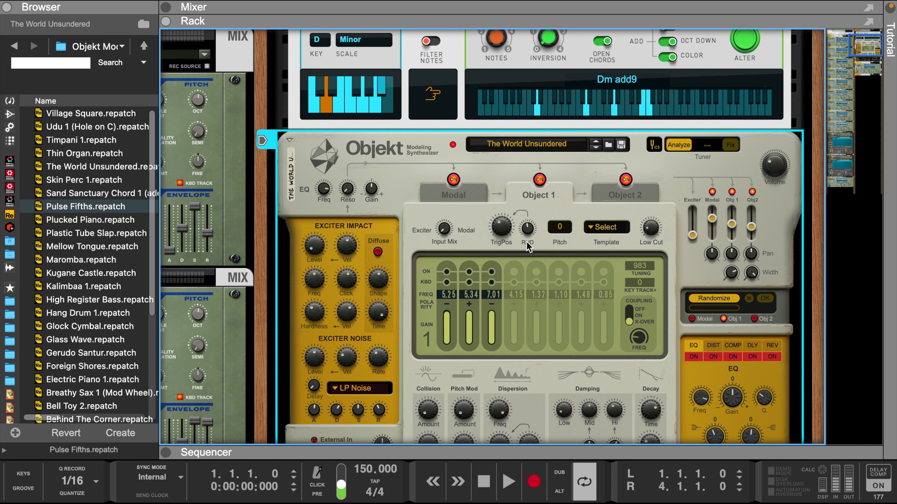
Record a held chord over four bars on The World Unsundered track with the click on, switch the click off, and close the clip editor.
scroll(528, 248, "down", 2)
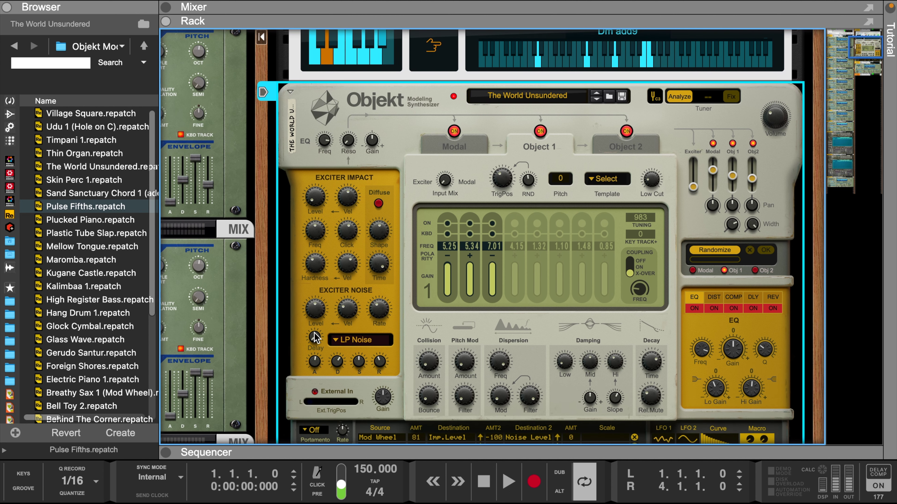
left_click_drag(561, 456, 558, 106)
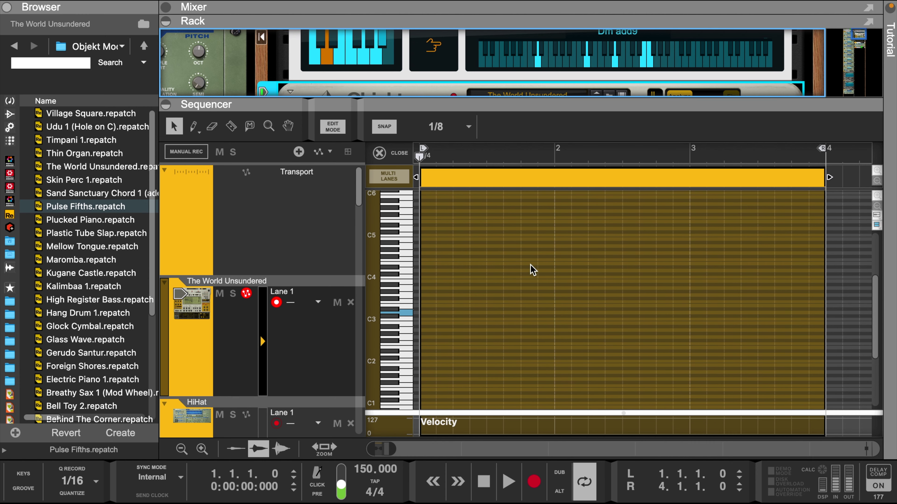
left_click(319, 490)
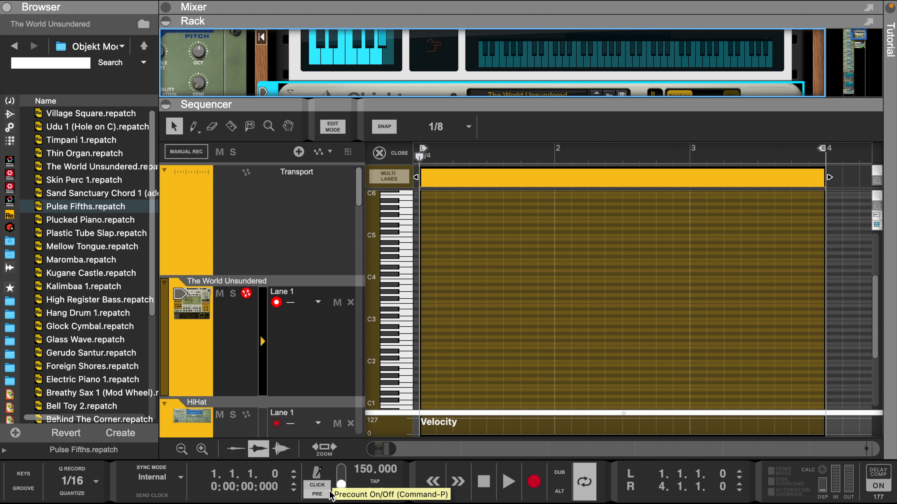
left_click(534, 483)
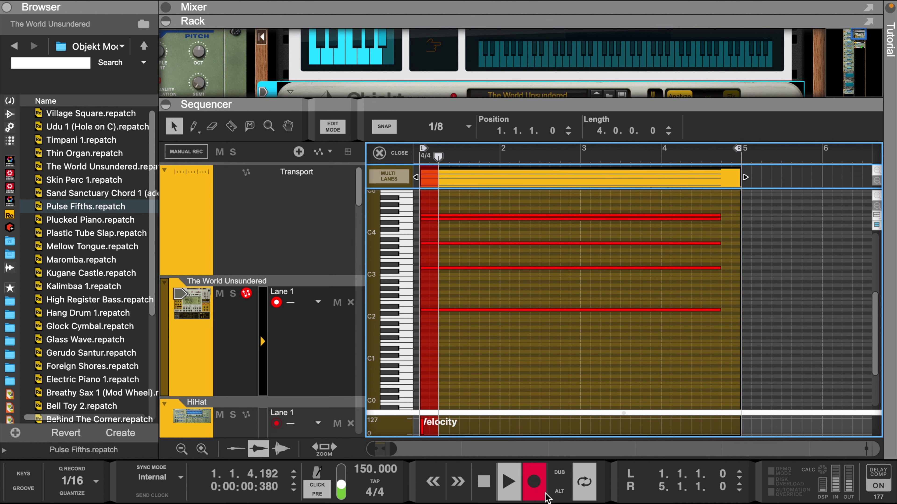
left_click(317, 485)
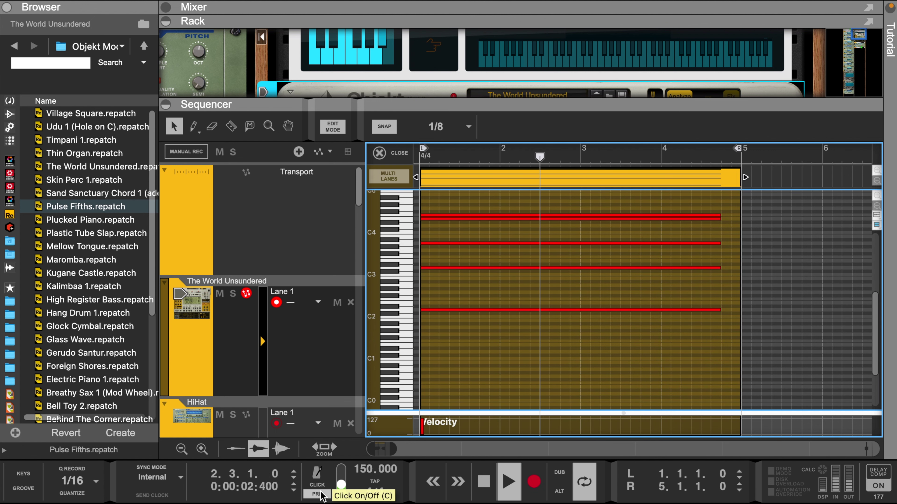
left_click(401, 158)
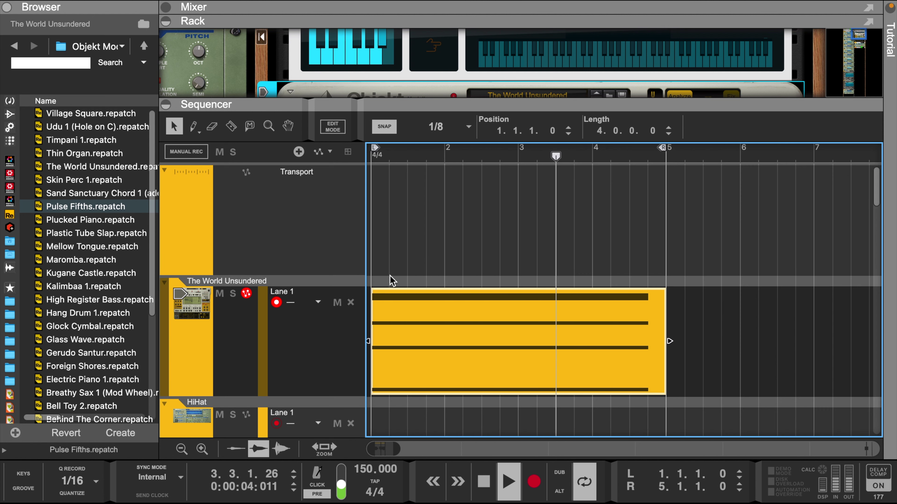
Bring The World Unsundered's Objekt device into view and enlarge the rack area to expose its exciter controls.
left_click(230, 282)
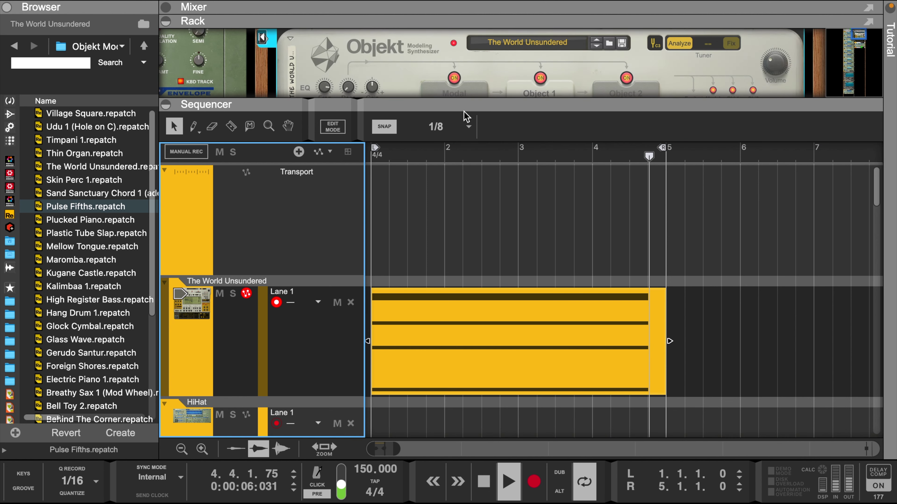
left_click_drag(467, 104, 489, 369)
scroll(664, 203, "down", 5)
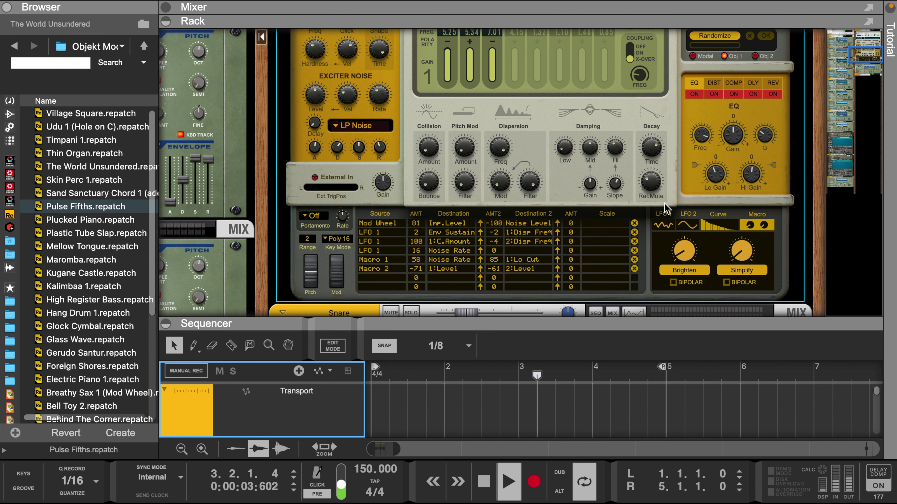
scroll(664, 203, "up", 2)
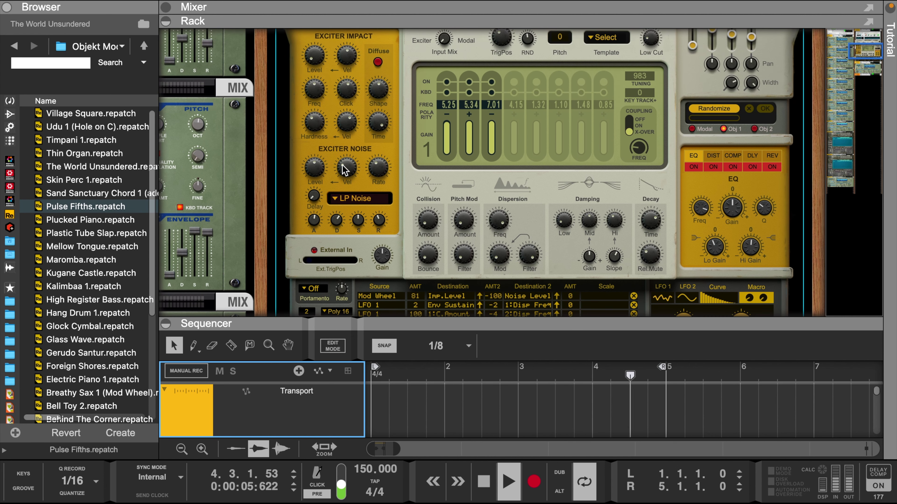
scroll(360, 143, "up", 1)
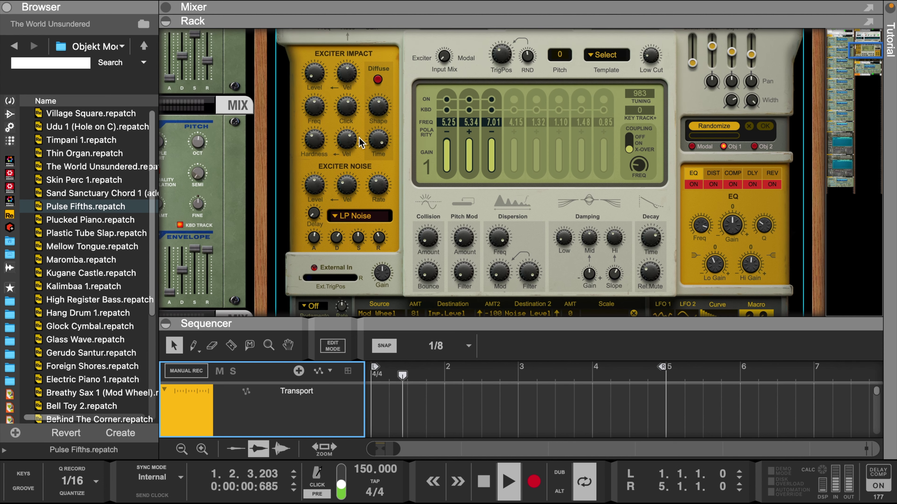
Audition the looping chord while trying the exciter Diffuse switch and toggling Object 1 off and on.
left_click(378, 80)
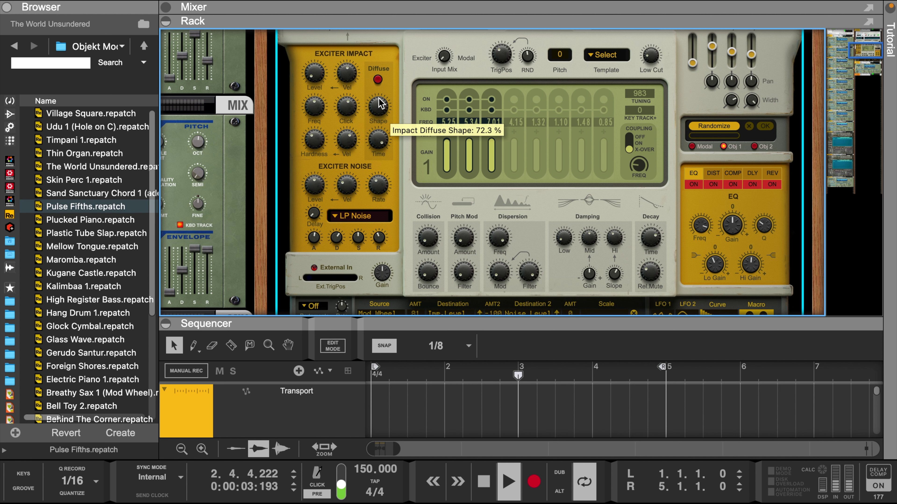
scroll(416, 103, "up", 3)
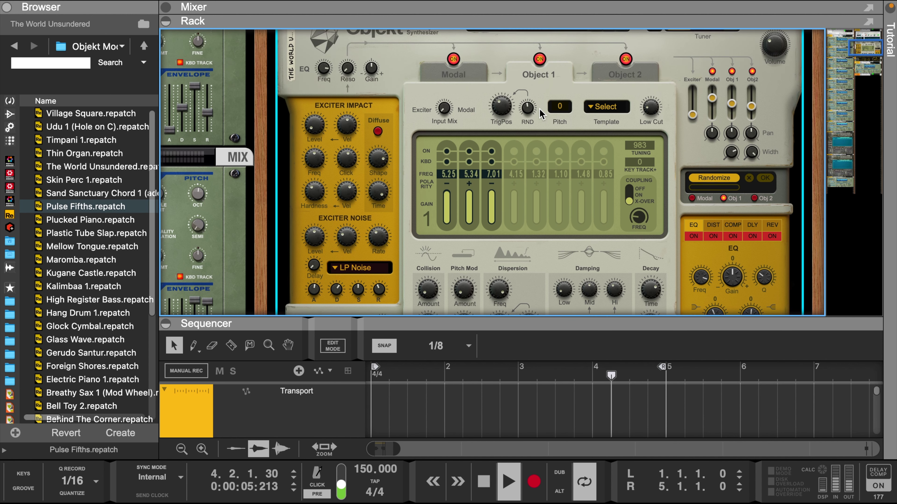
left_click(545, 60)
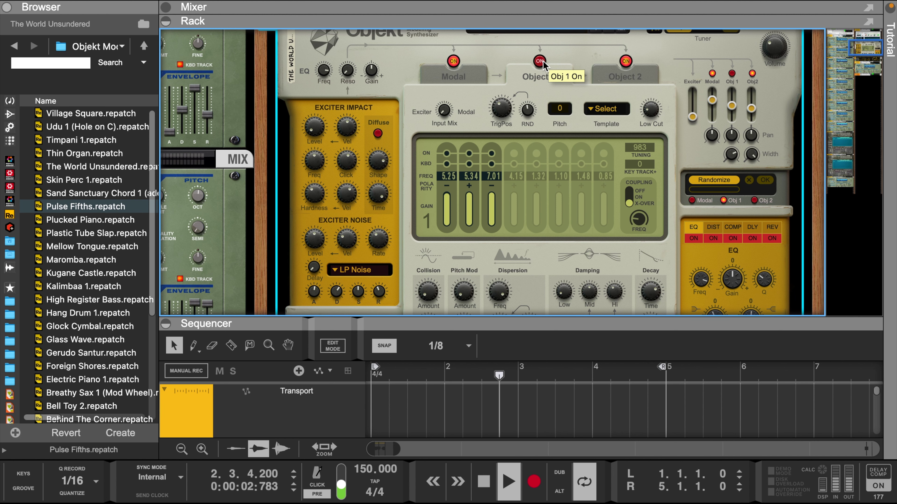
left_click(541, 62)
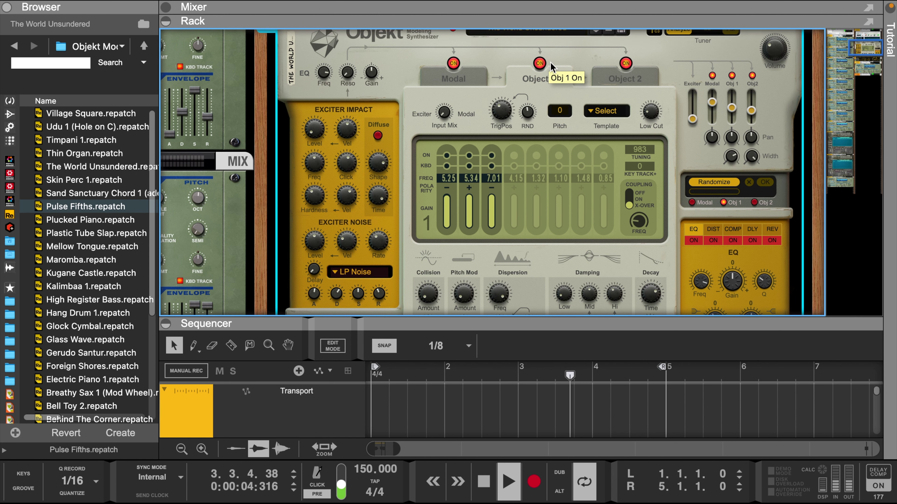
Show Objekt's Modal section and load the Chimes 1 template into it.
left_click(608, 80)
left_click(453, 79)
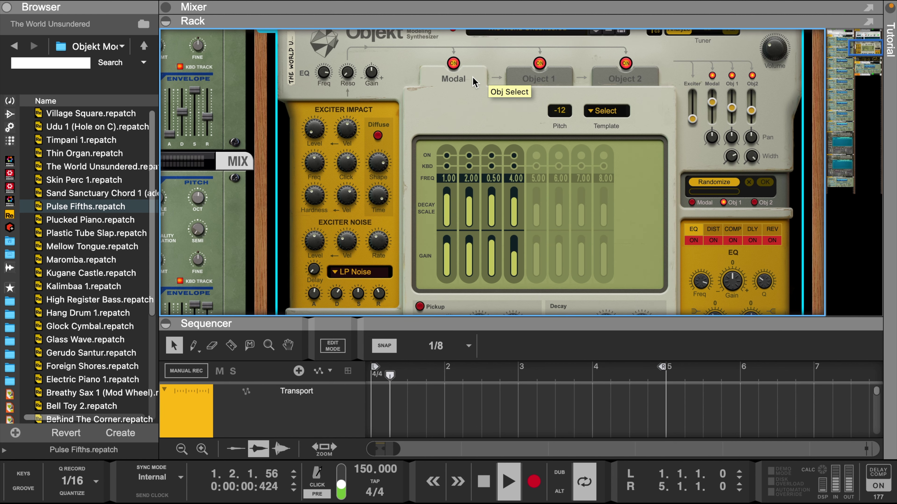
scroll(576, 134, "down", 3)
scroll(576, 134, "up", 3)
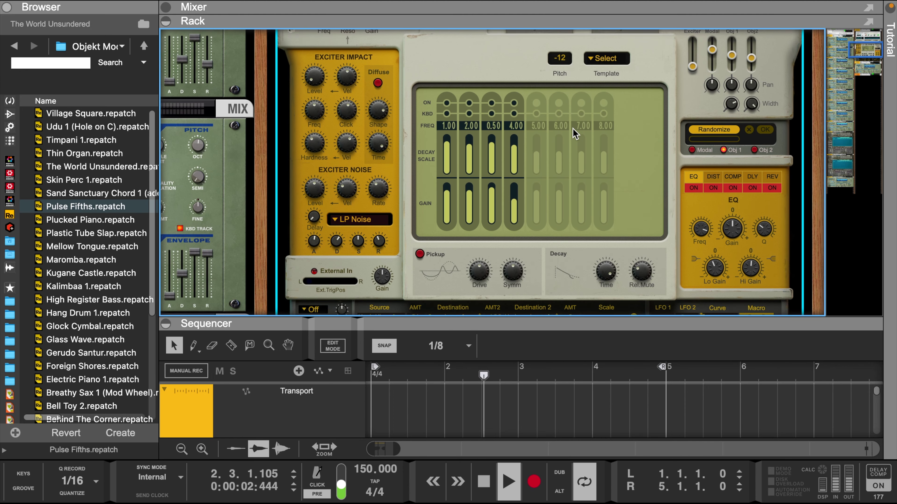
left_click(600, 114)
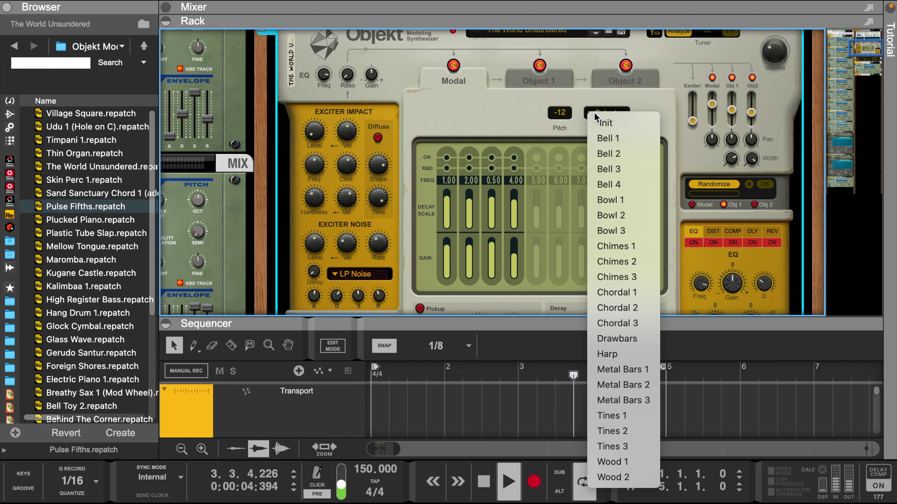
left_click(622, 247)
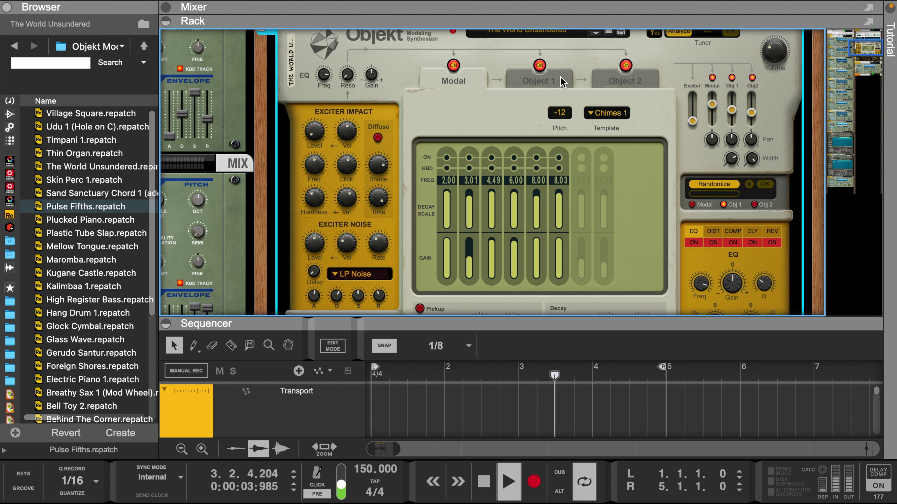
Restart the loop playback and change the Modal template to Wood 1.
key("space")
key("space")
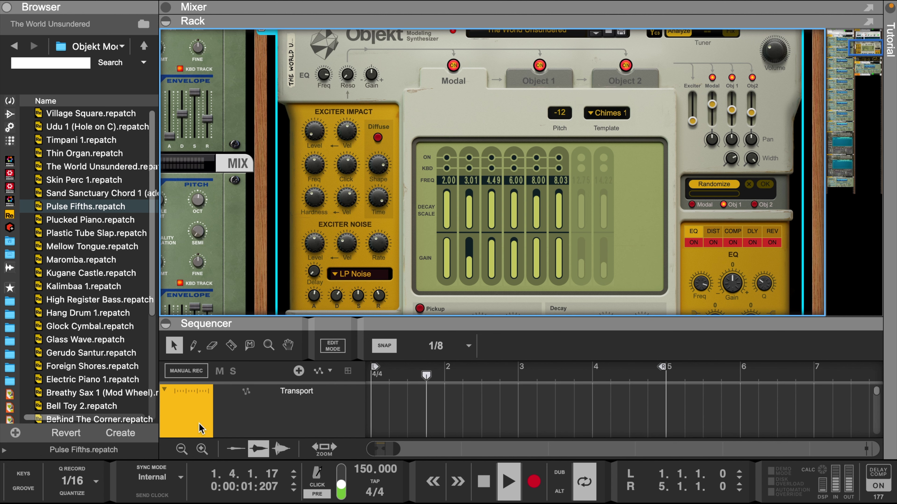
left_click(165, 389)
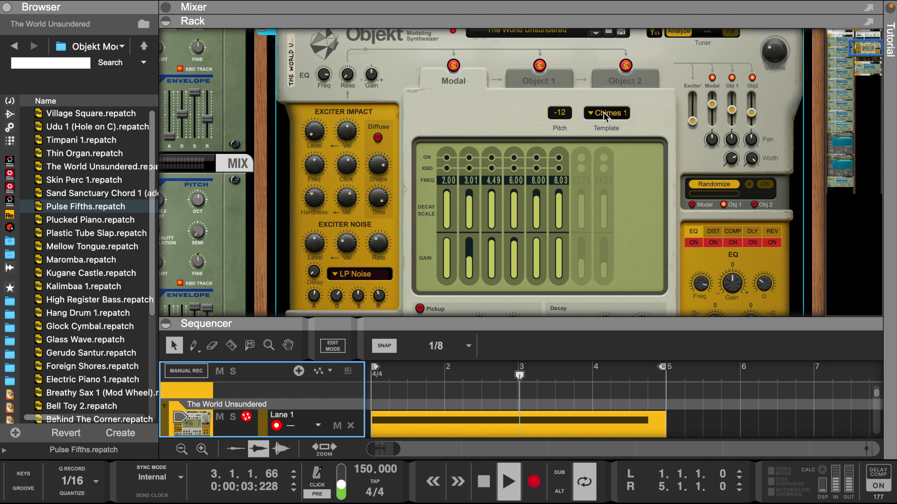
left_click(604, 114)
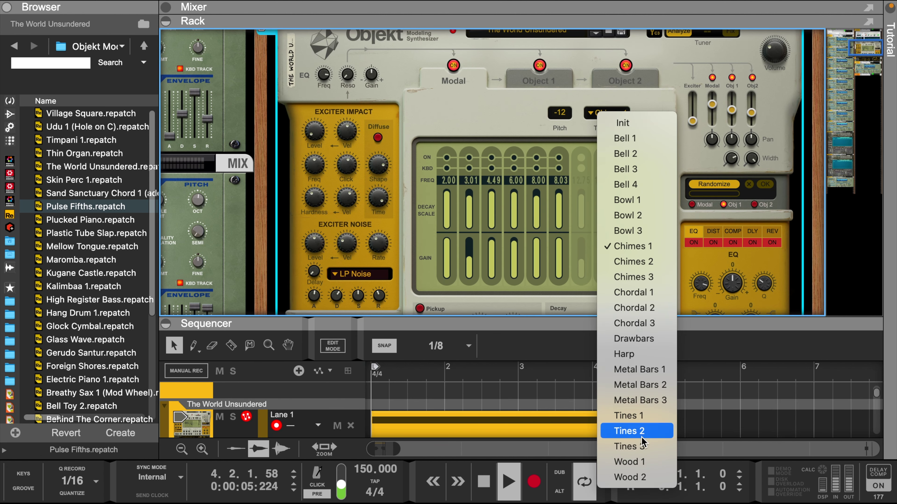
left_click(640, 463)
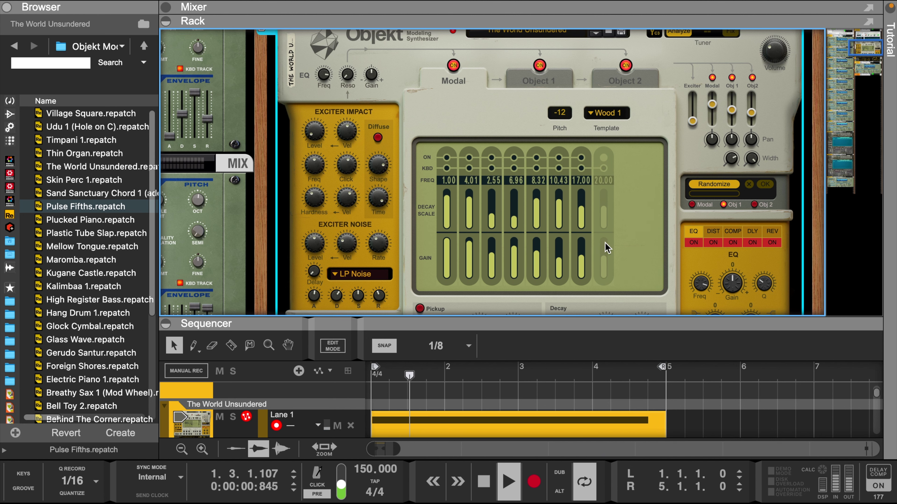
Show Object 2 and audition the Pulse and Color exciter noise types, then return to LP Noise.
left_click(610, 86)
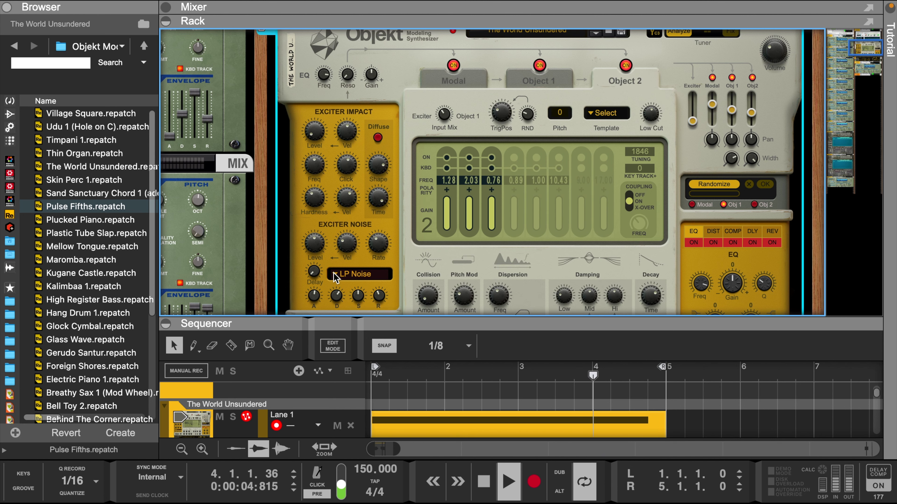
scroll(334, 277, "down", 1)
left_click(335, 257)
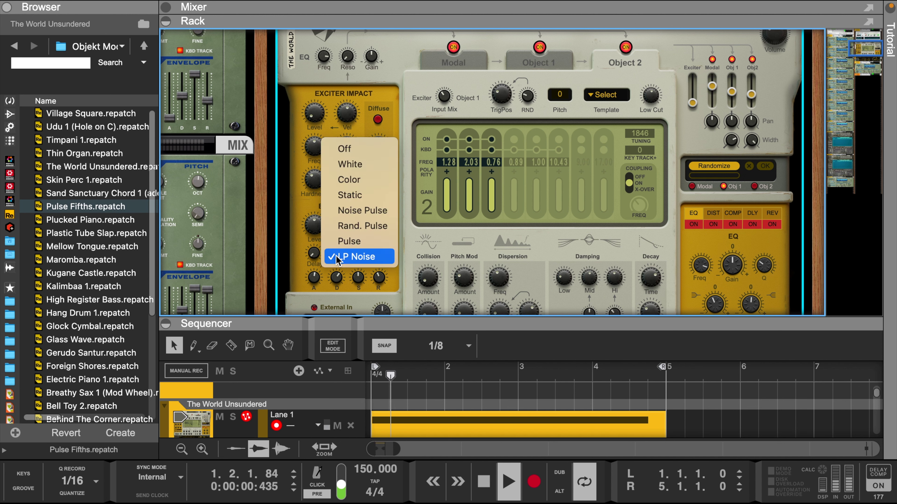
left_click(349, 243)
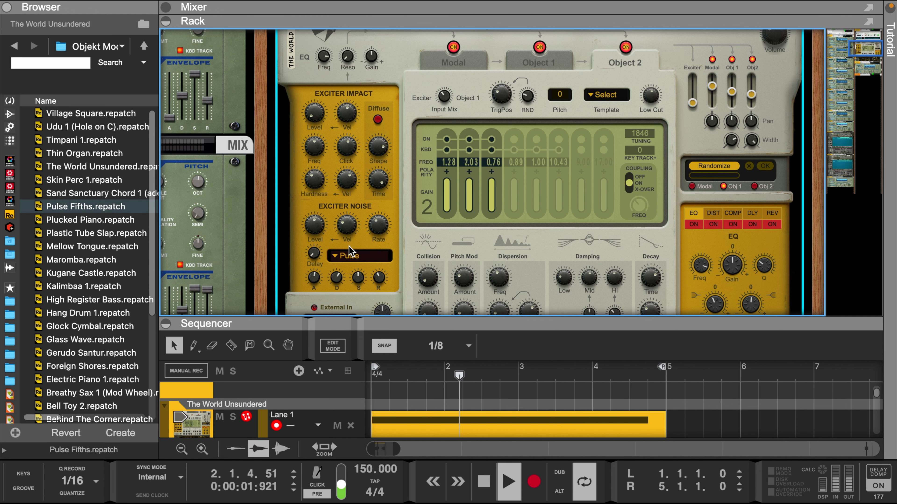
left_click(334, 261)
key("Escape")
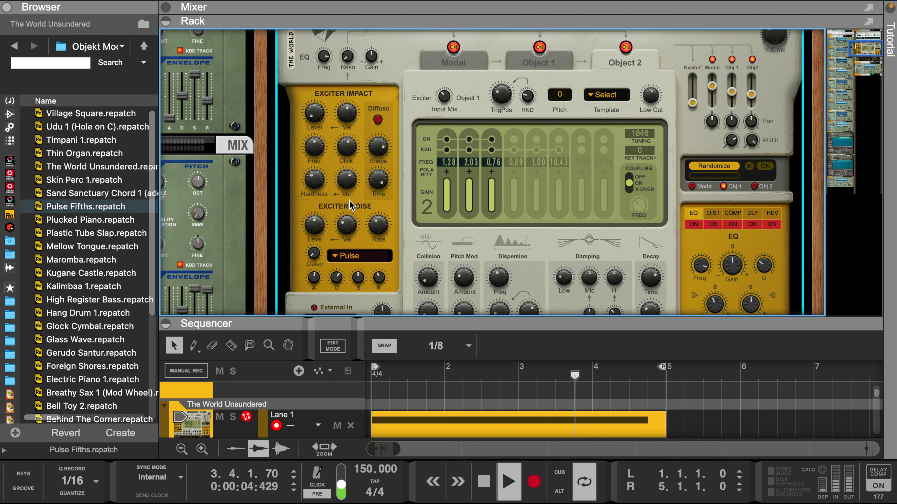
left_click(337, 259)
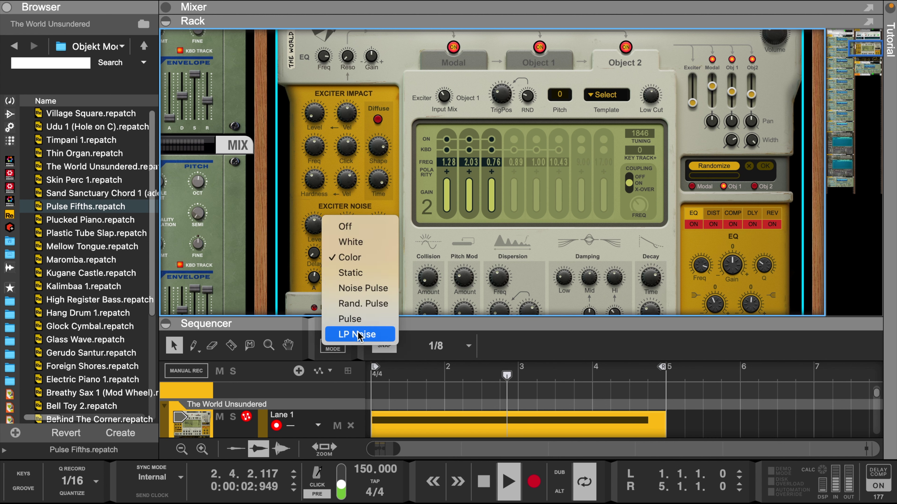
key("Escape")
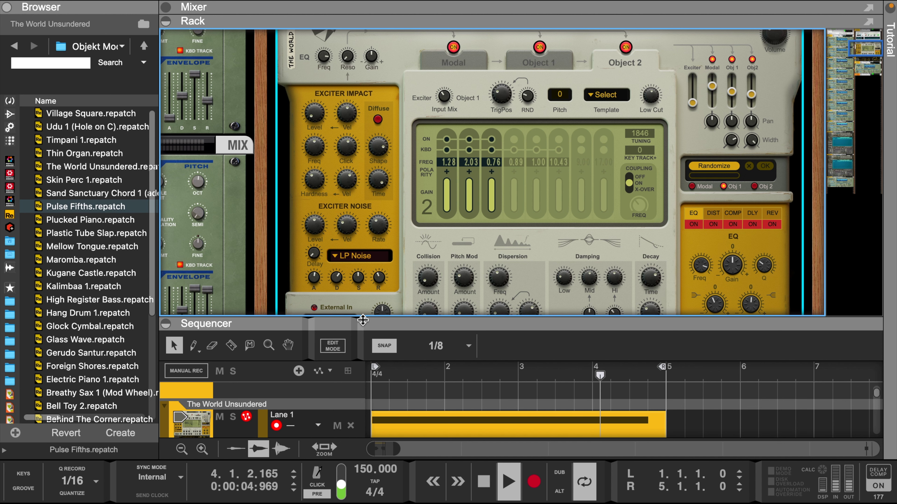
Enlarge the sequencer, stop playback, and duplicate The World Unsundered track together with its device.
left_click_drag(363, 320, 355, 110)
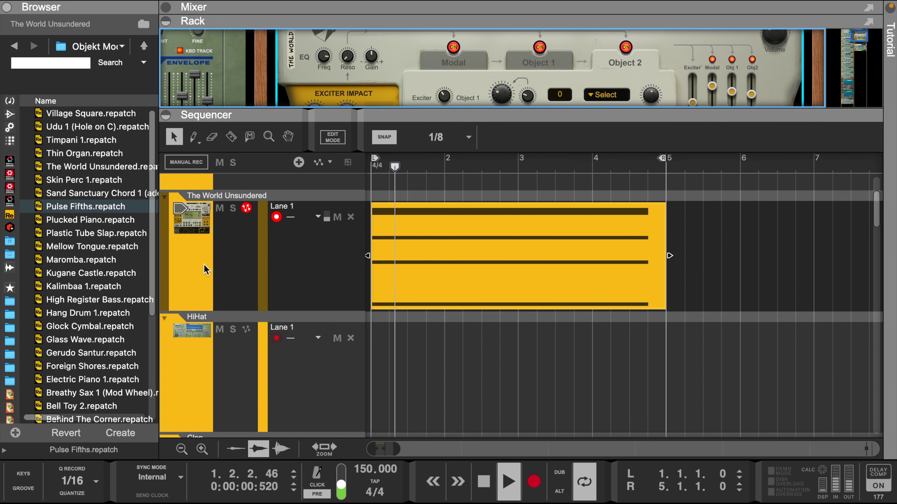
key("space")
right_click(208, 259)
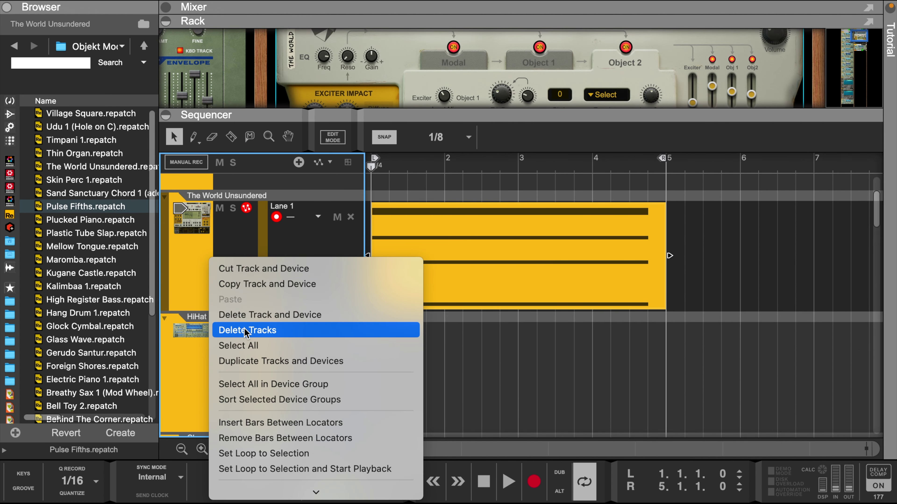
left_click(247, 361)
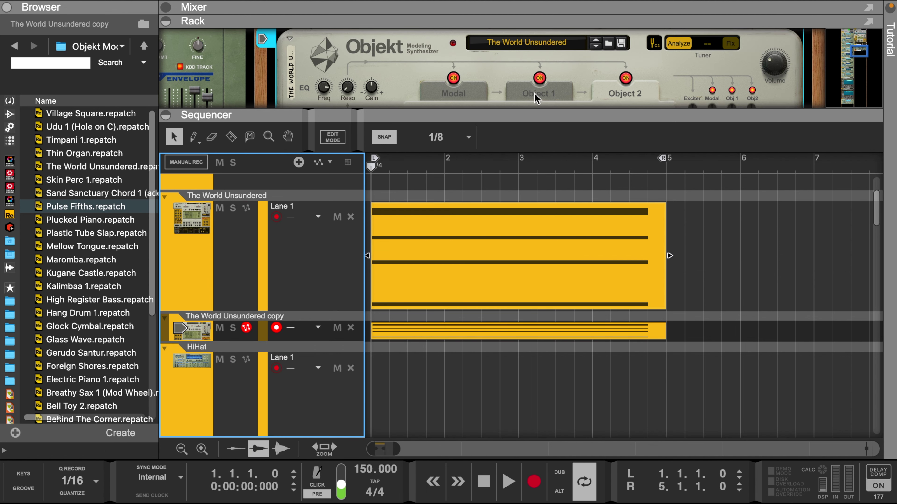
Enlarge the rack and advance the duplicated Objekt through its patches to Plucked Piano.
left_click_drag(532, 113, 533, 223)
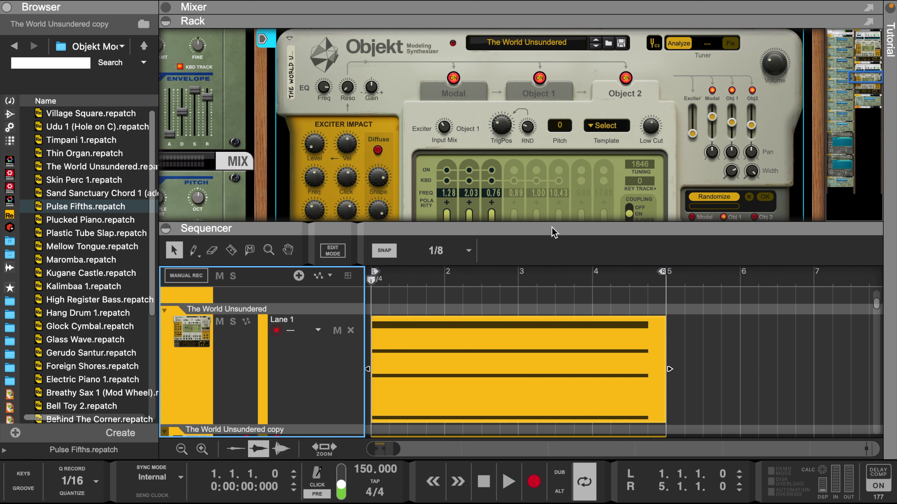
left_click(596, 46)
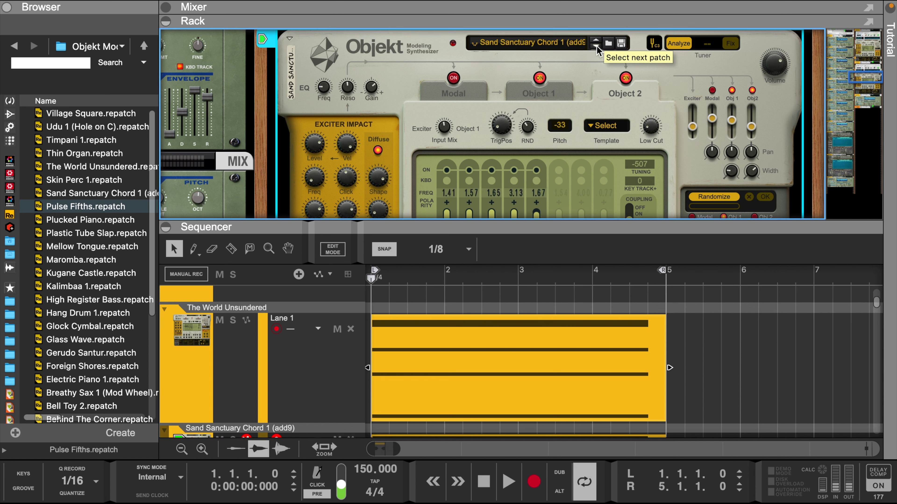
left_click(597, 46)
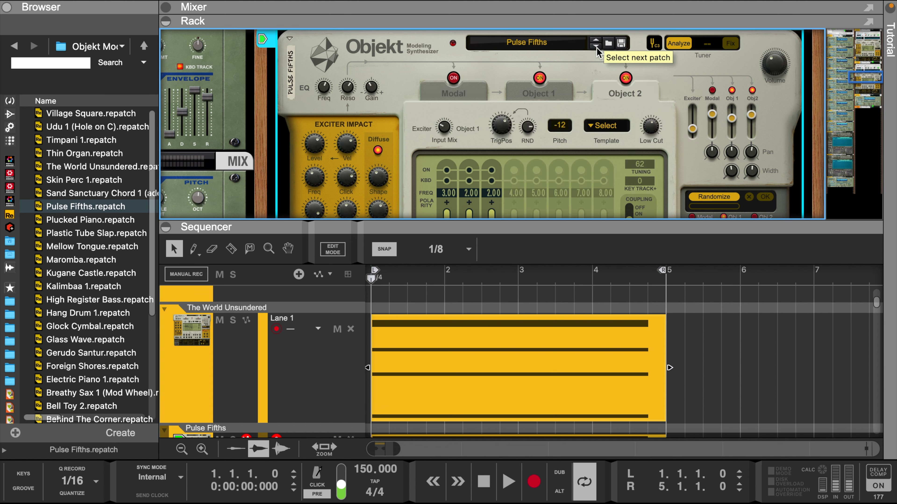
left_click(596, 46)
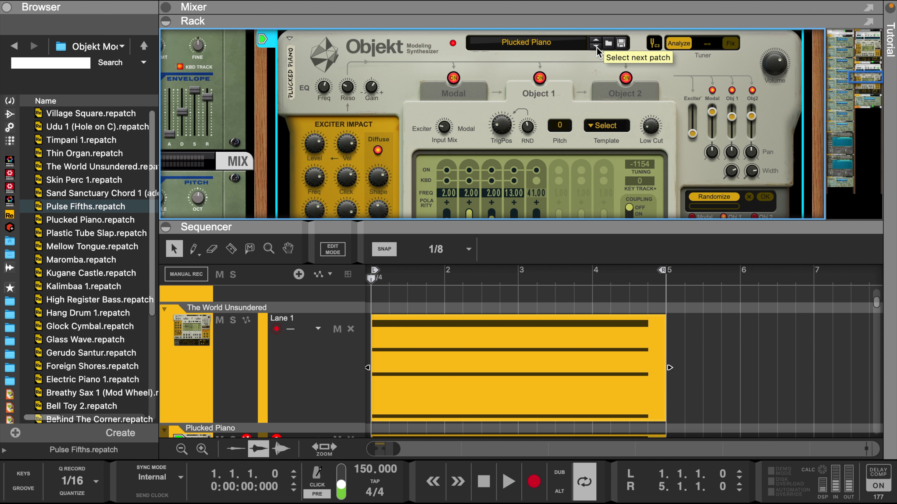
Turn off the Scales & Chords player that feeds the duplicated Objekt.
scroll(507, 99, "up", 3)
scroll(435, 106, "up", 2)
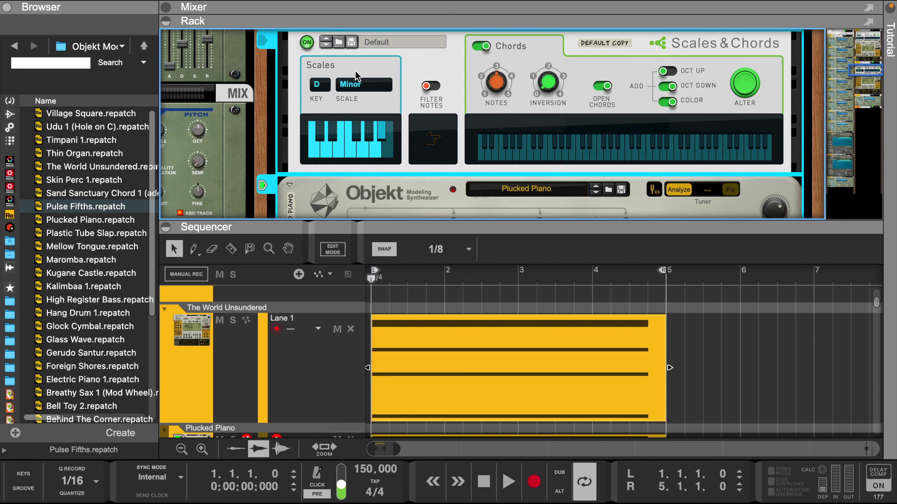
left_click(307, 43)
scroll(573, 122, "down", 3)
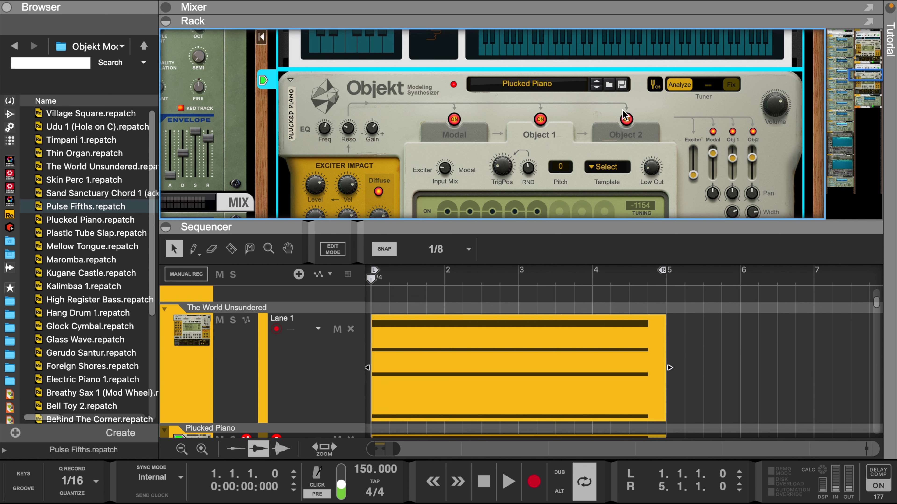
Step the duplicated Objekt through its patches, from Plastic Tube Slap through Maromba and Hang Drum 1, and load Glock Cymbal.
left_click(596, 87)
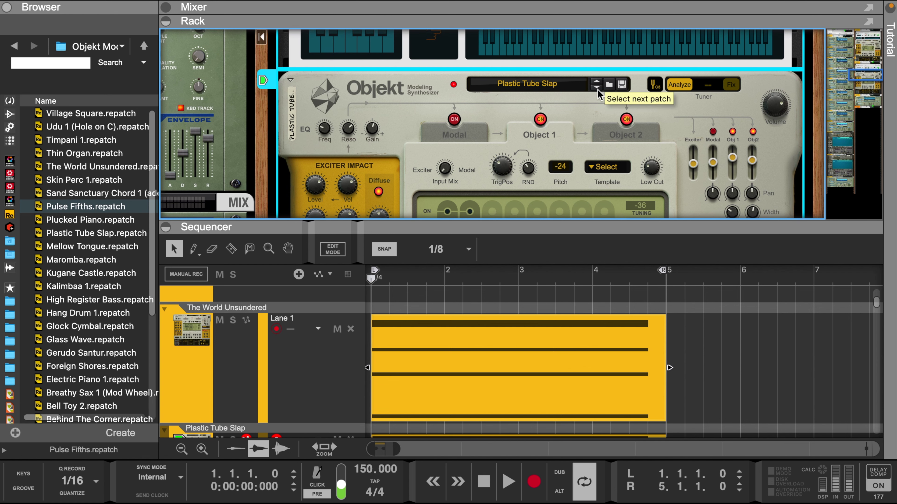
left_click(596, 88)
left_click(598, 89)
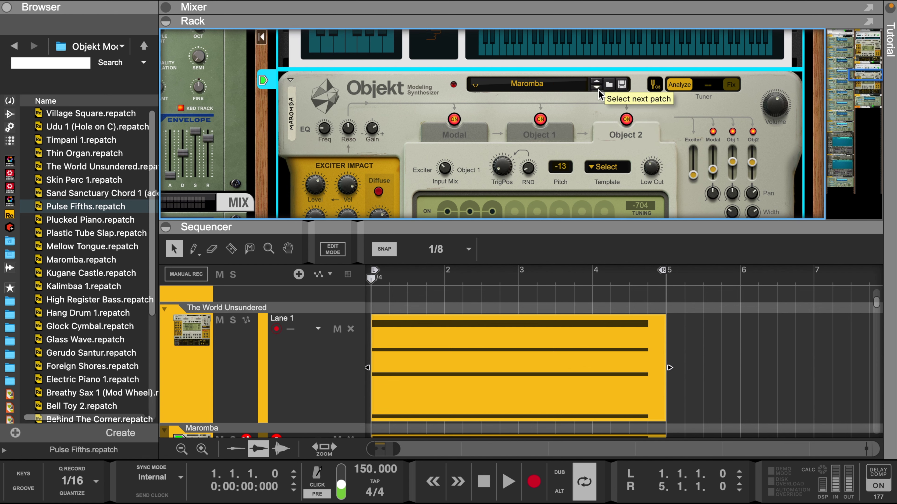
left_click(608, 86)
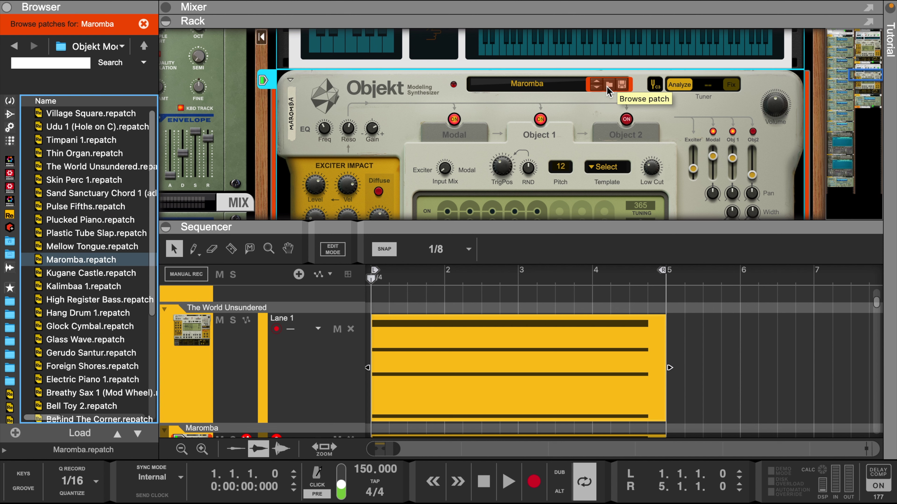
left_click(143, 435)
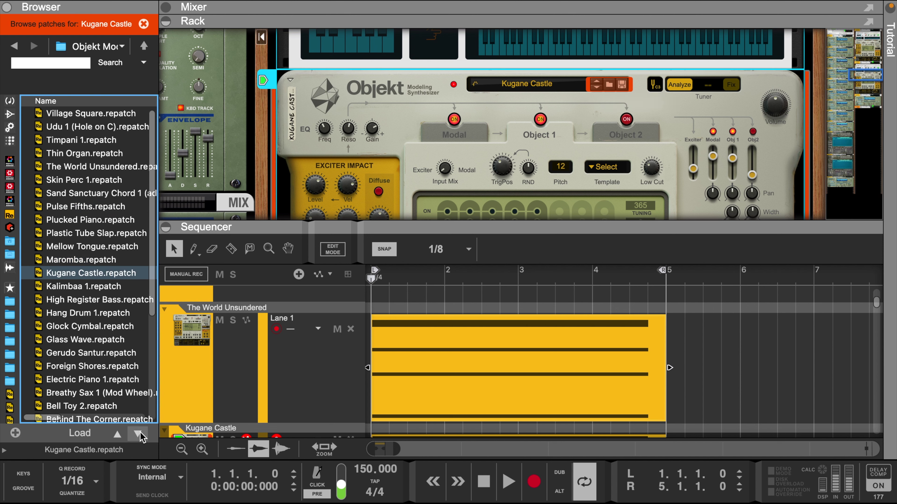
left_click(138, 435)
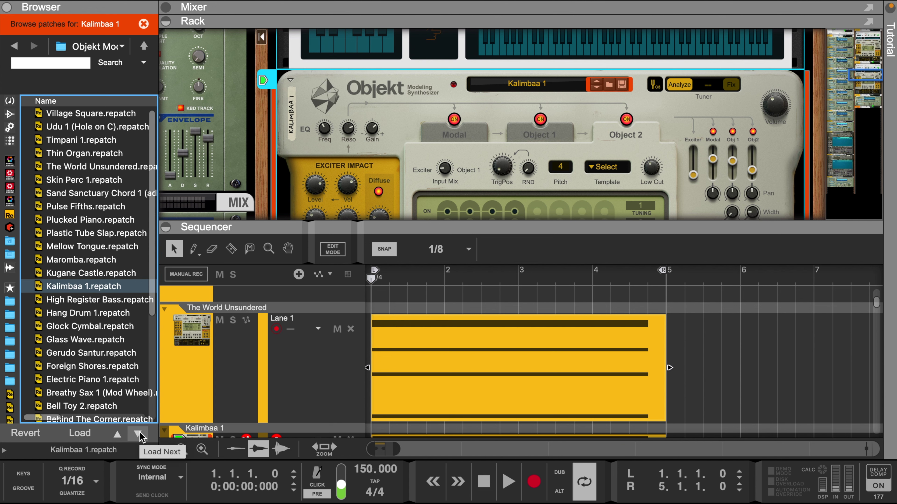
left_click(139, 434)
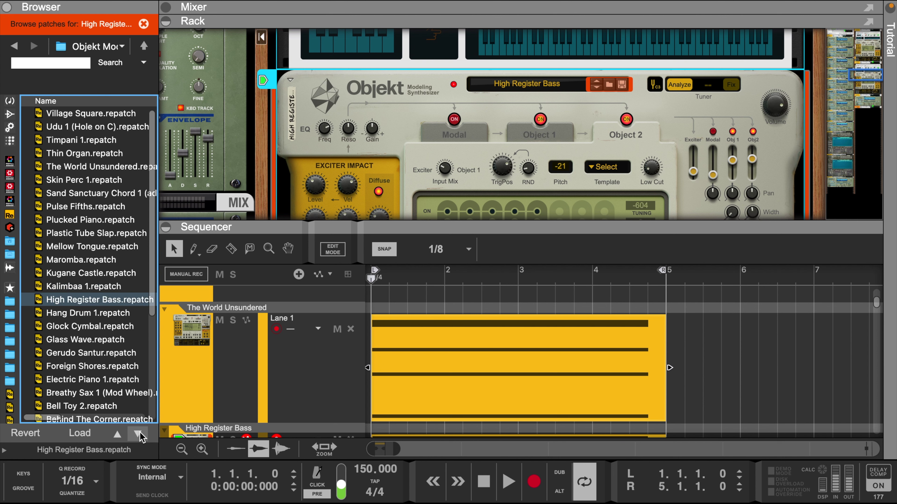
left_click(138, 434)
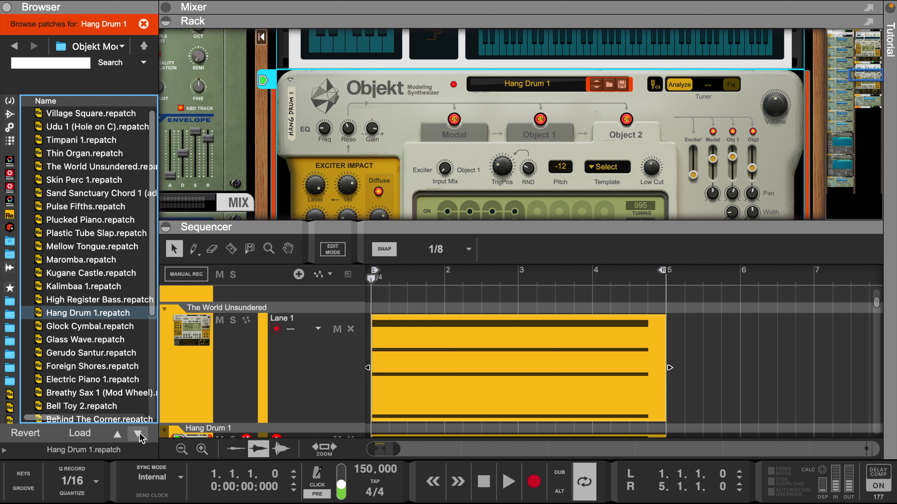
left_click(138, 434)
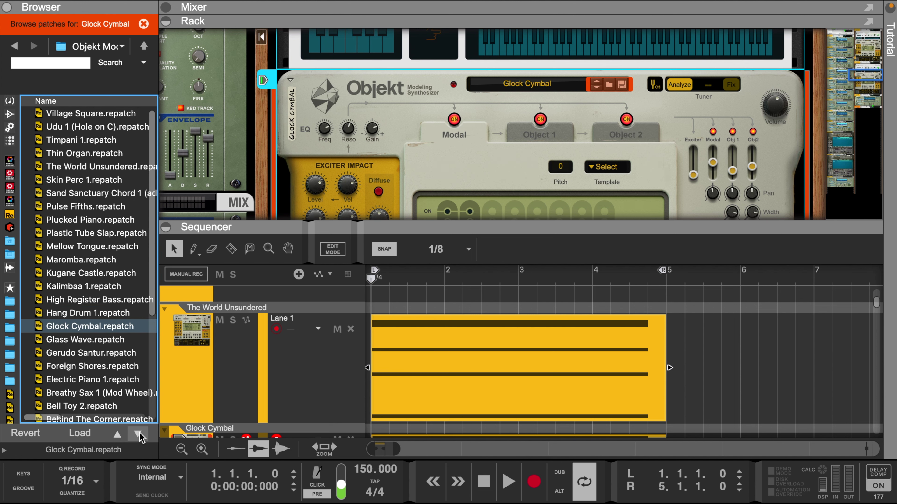
Start loop playback and open the Glock Cymbal track's clip for note editing in the enlarged sequencer.
scroll(436, 128, "up", 3)
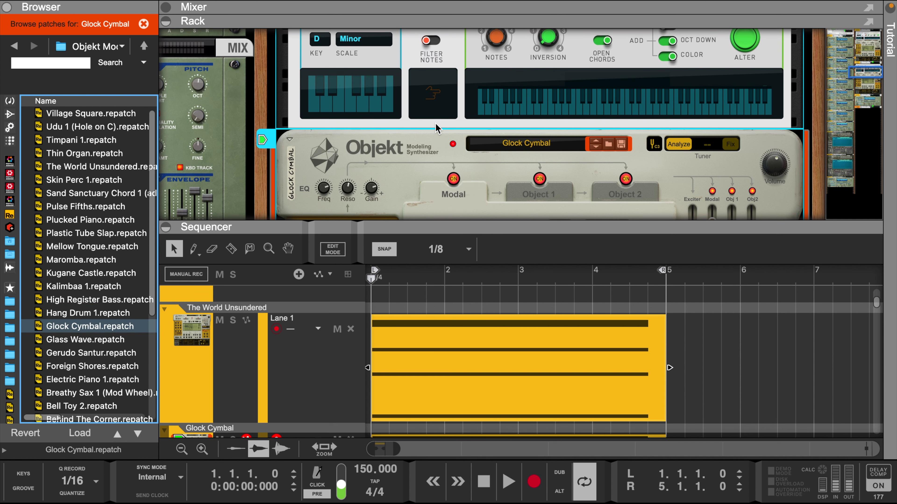
scroll(412, 395, "down", 3)
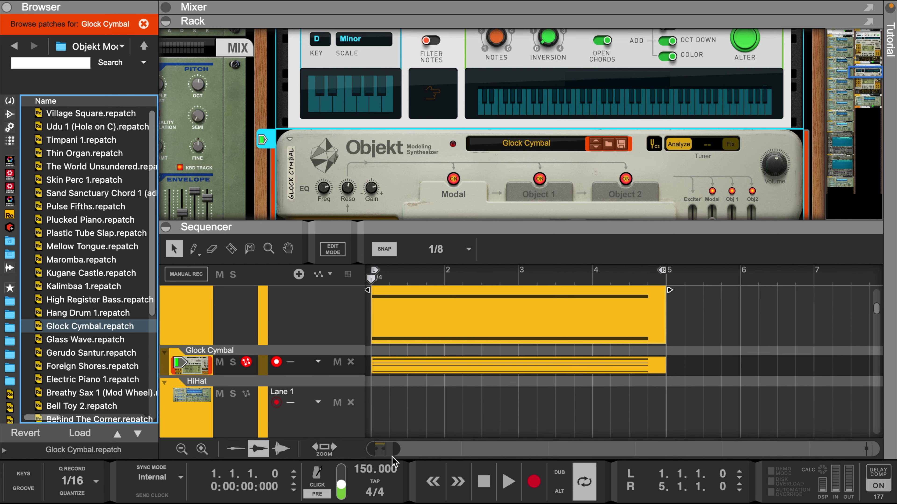
left_click(508, 481)
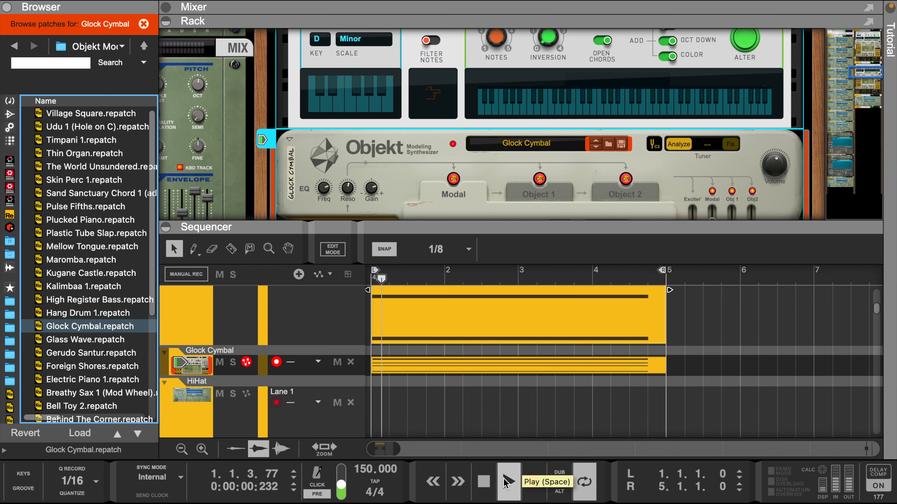
double_click(481, 367)
left_click_drag(445, 236, 445, 44)
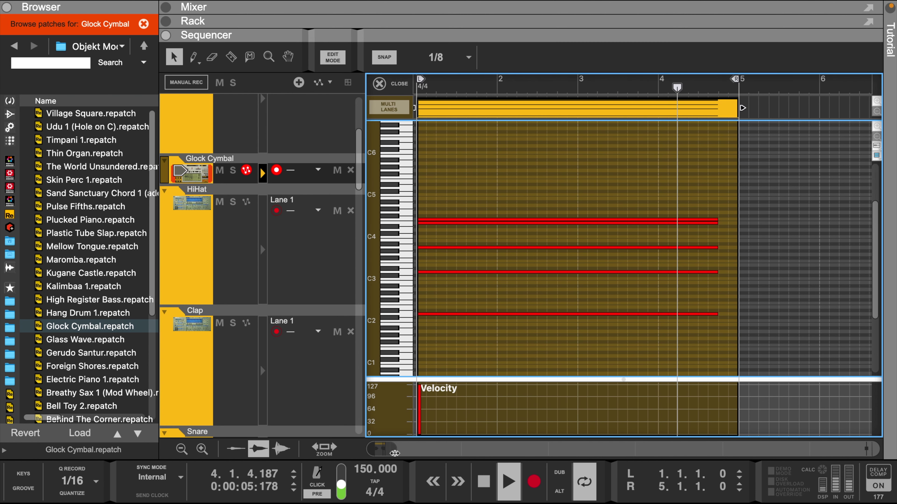
Zoom in on the chord's notes in the Glock Cymbal clip and activate the Razor tool.
left_click_drag(395, 454, 391, 453)
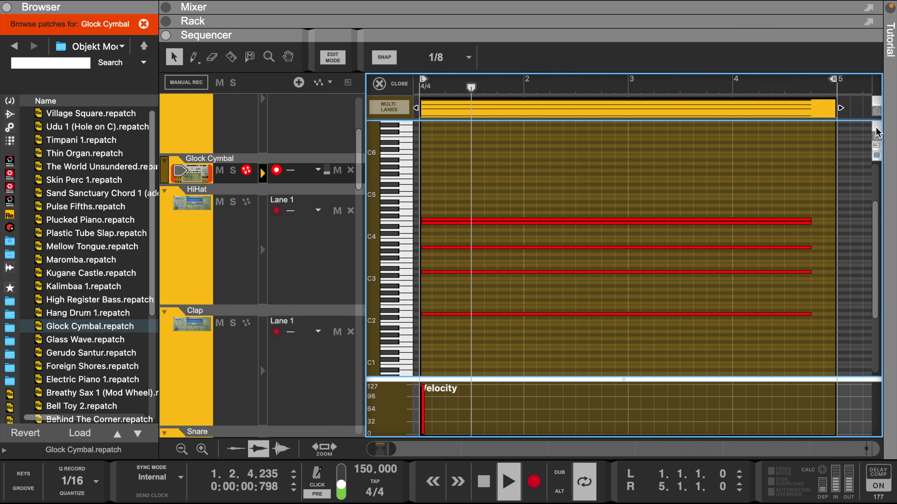
left_click(877, 126)
left_click(877, 126)
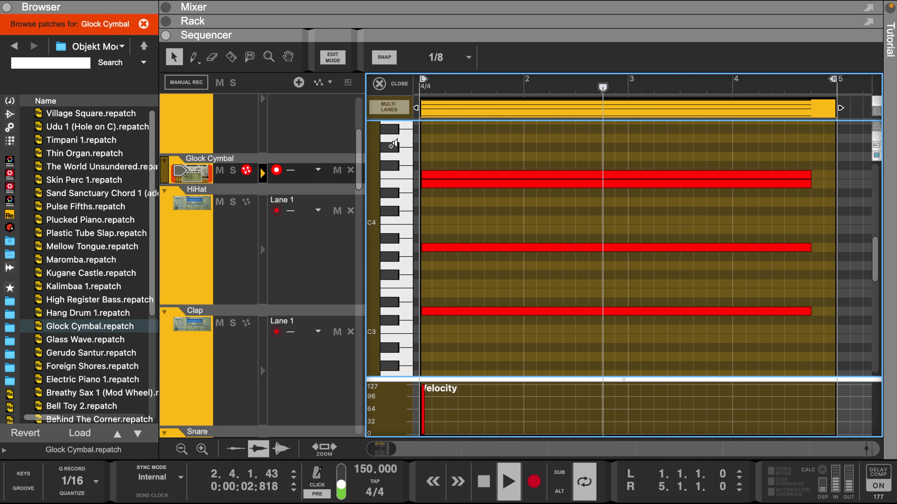
key("r")
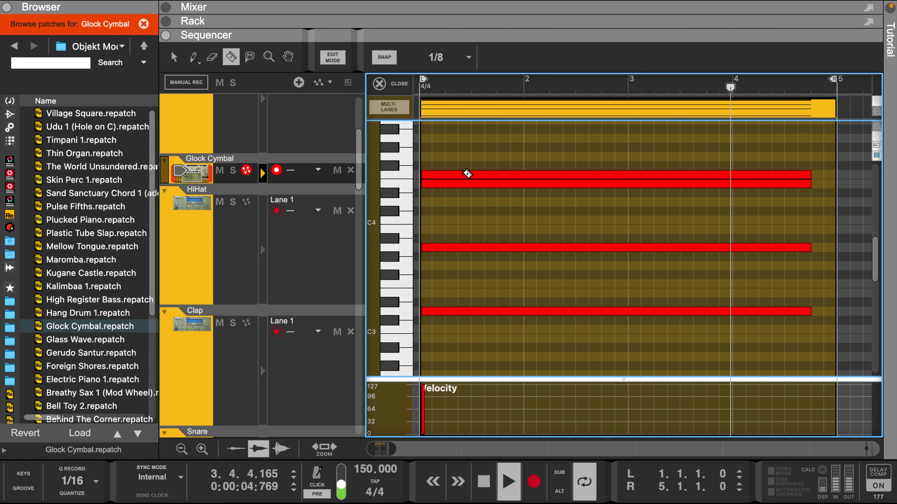
left_click(475, 175)
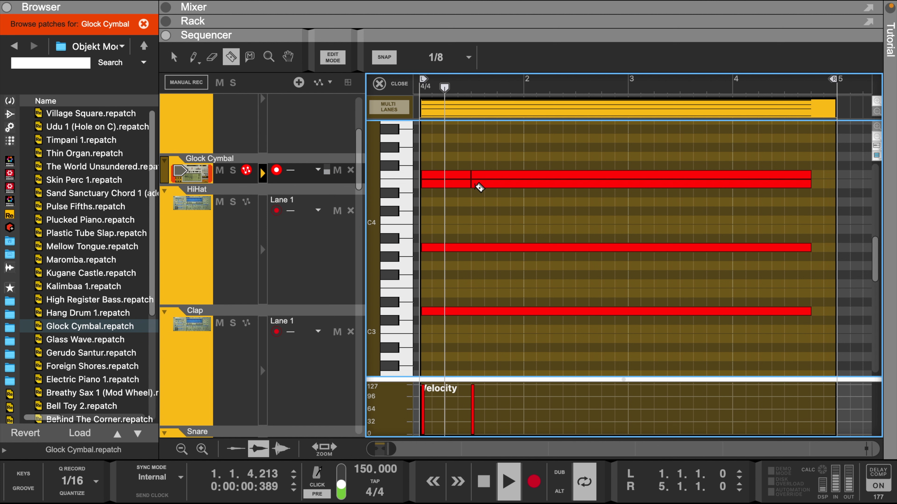
key("ctrl+z")
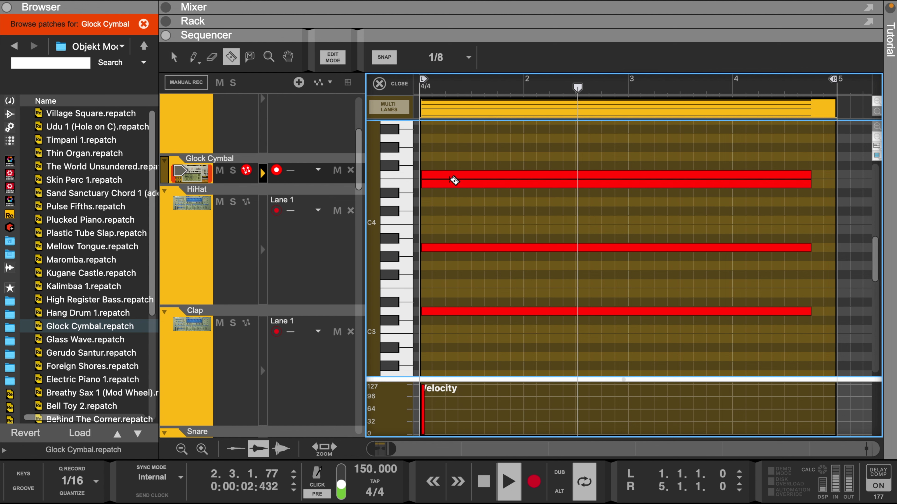
left_click(449, 173)
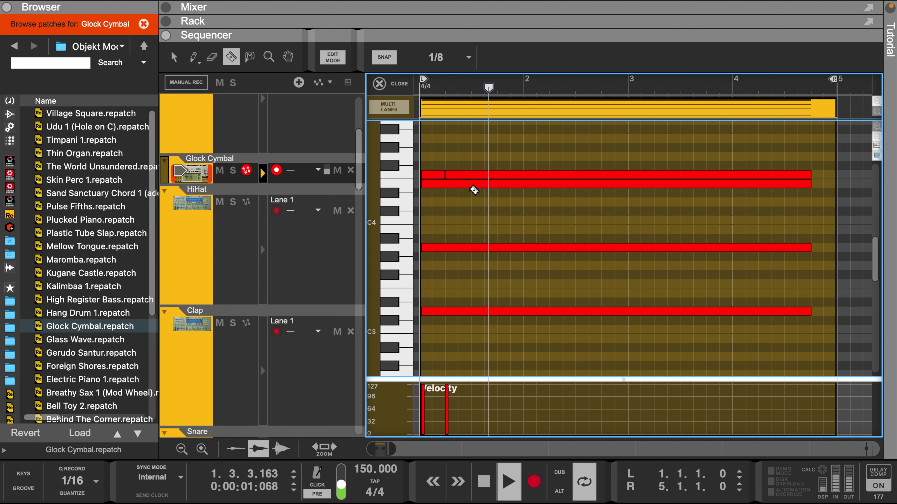
key("ctrl+z")
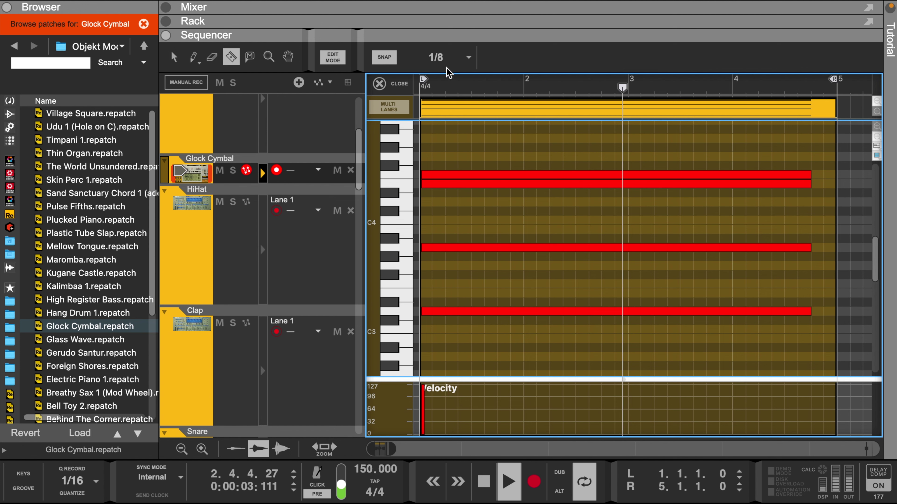
key("space")
key("space")
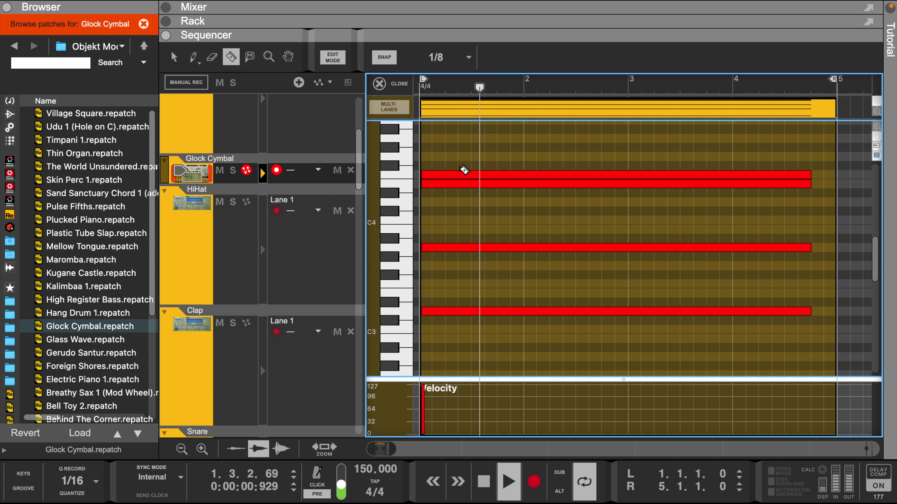
key("space")
key("space")
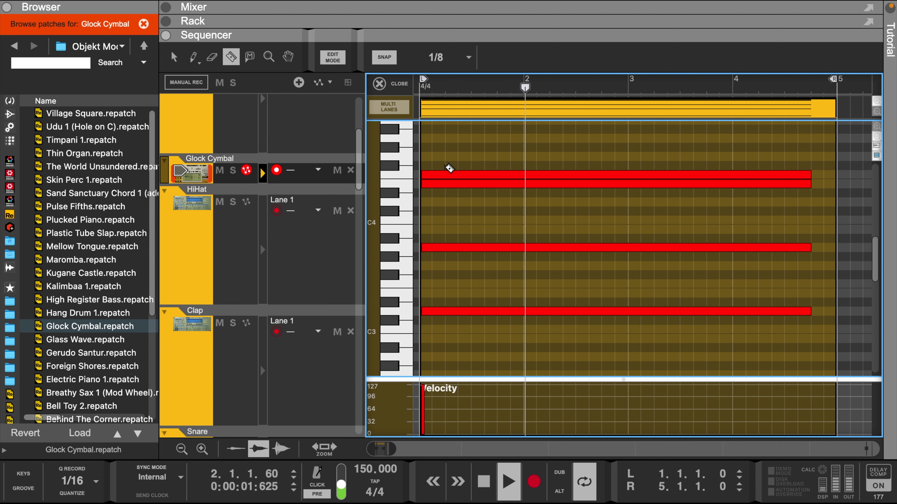
Split the four highest chord notes in descending order at beats 2, 3 and 4 of bar 1 and the start of bar 2, restarting playback between cuts.
left_click(447, 173)
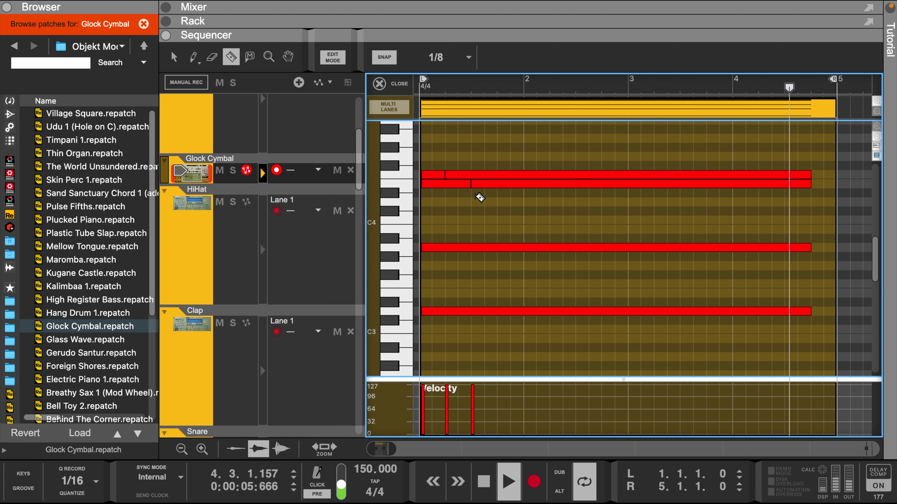
left_click(475, 190)
left_click(499, 248)
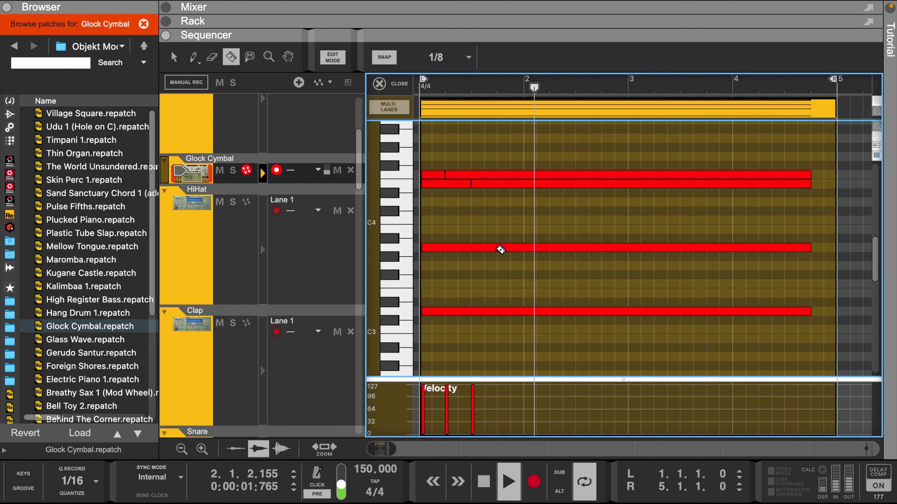
key("space")
key("space")
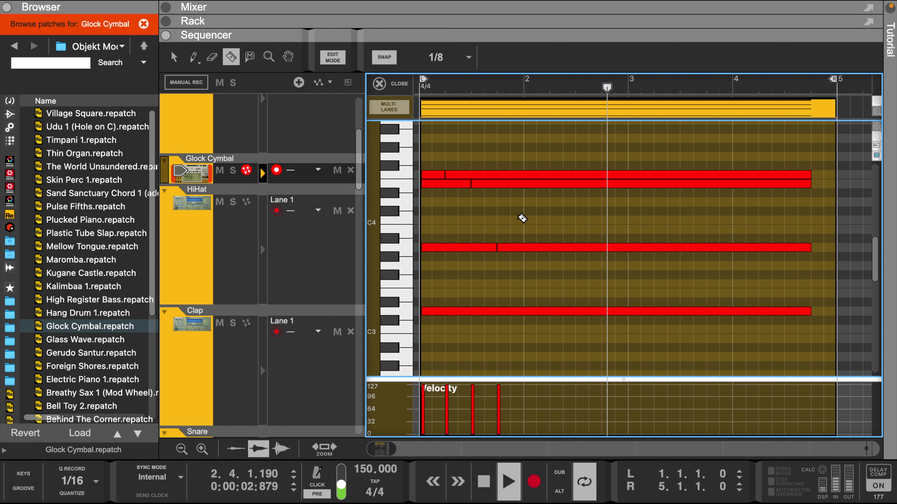
key("space")
key("space")
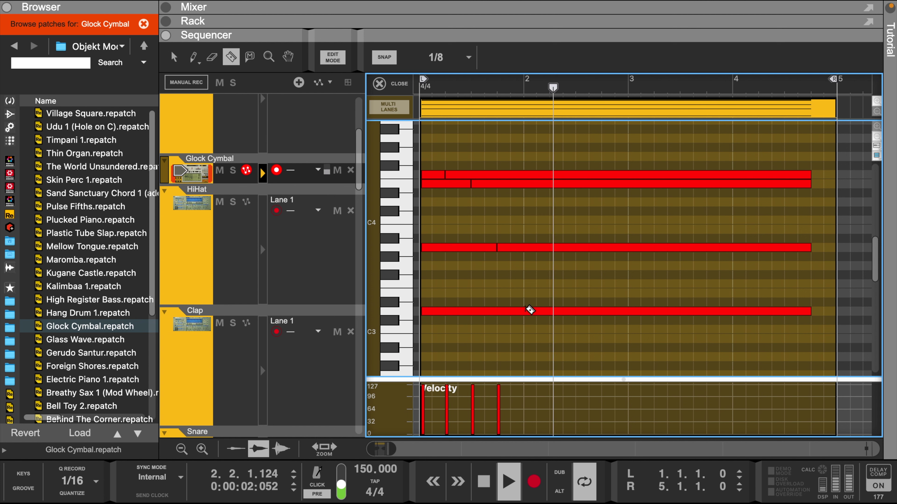
left_click(530, 310)
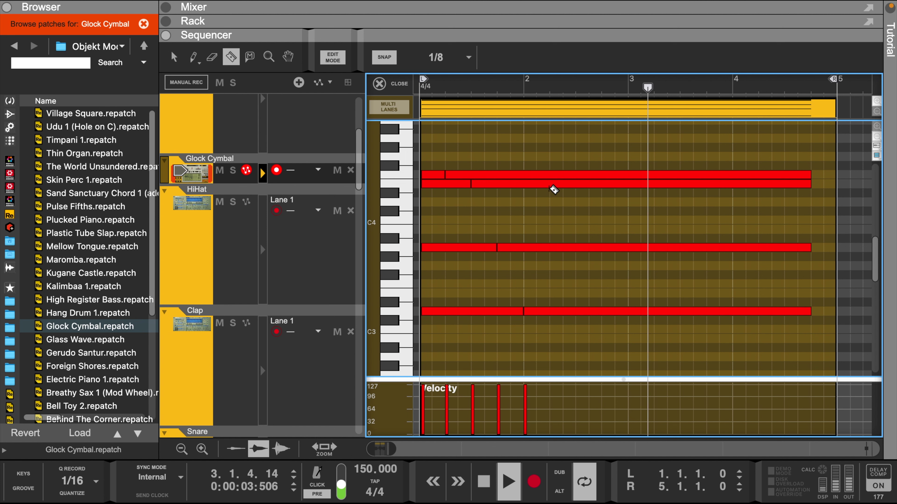
Split the second-highest note at 2.2, the third at 2.3, the highest at 2.4, the fourth at 3.1 and the third again at 3.2.
left_click(550, 184)
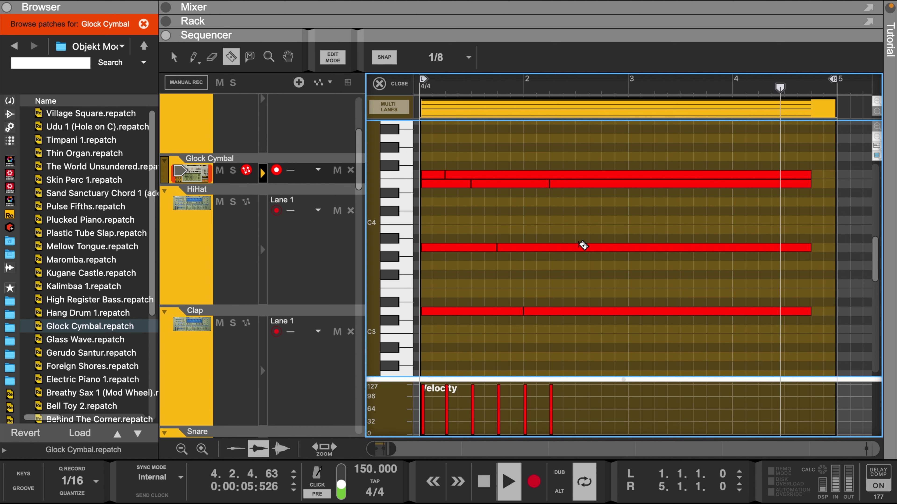
left_click(584, 247)
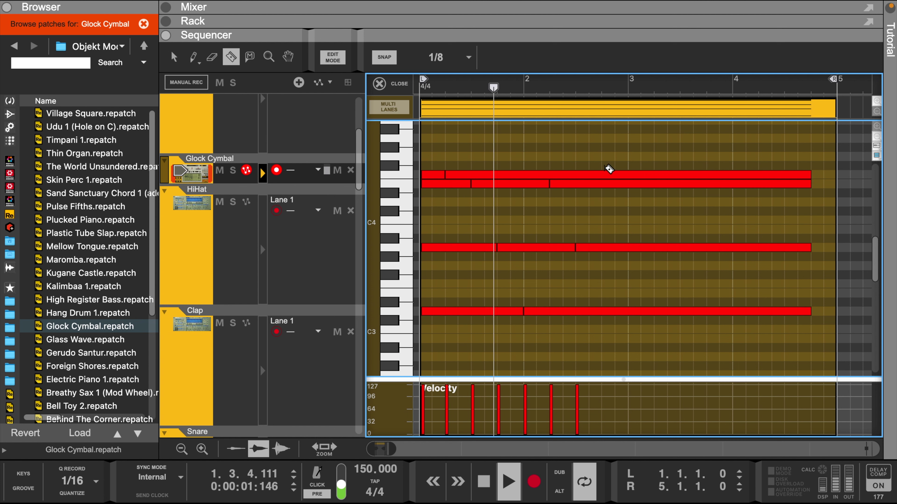
left_click(609, 174)
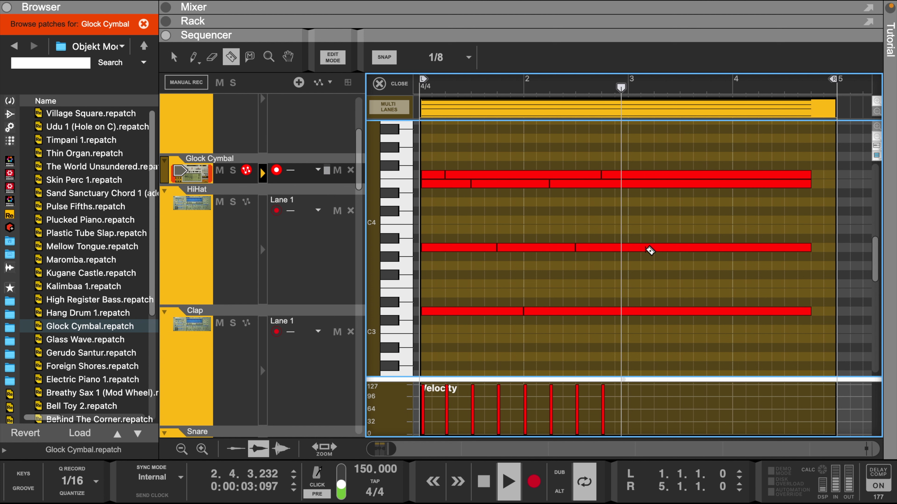
left_click(633, 311)
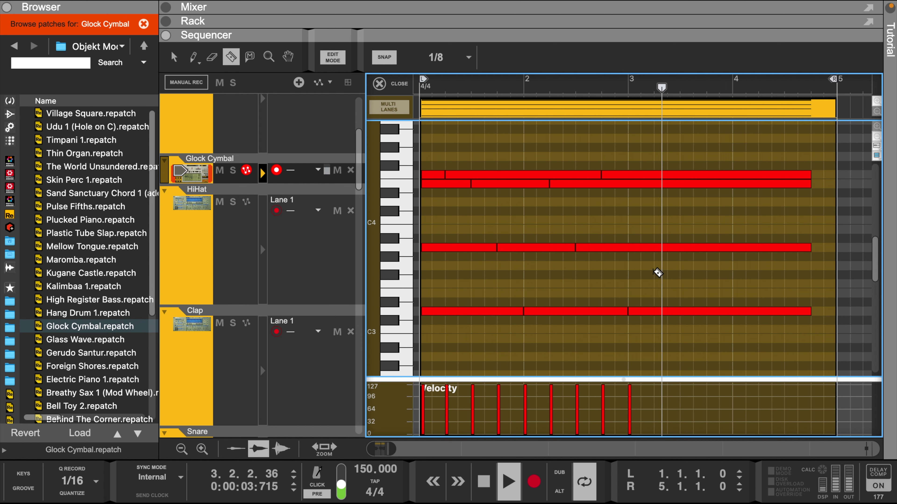
key("super+z")
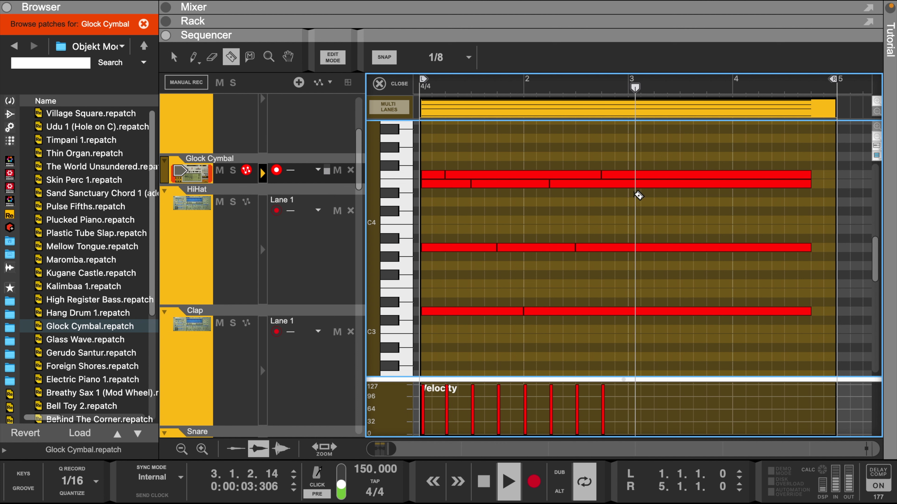
left_click(635, 312)
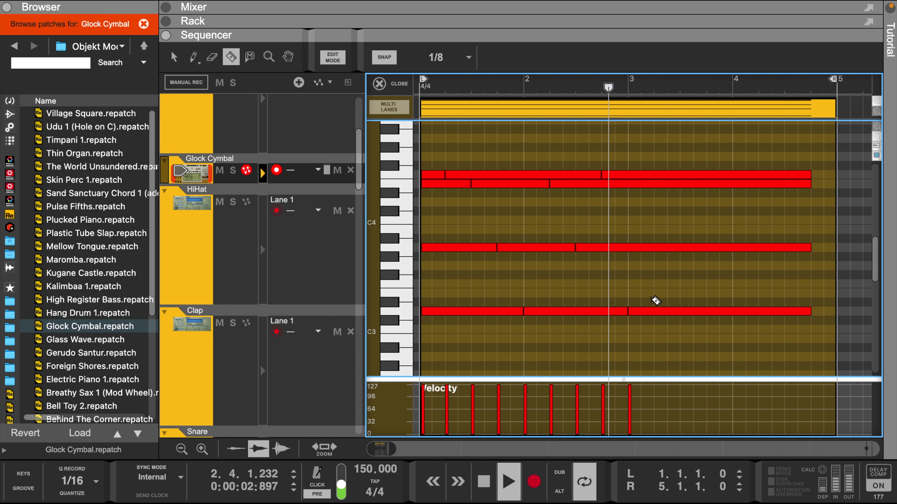
left_click(659, 248)
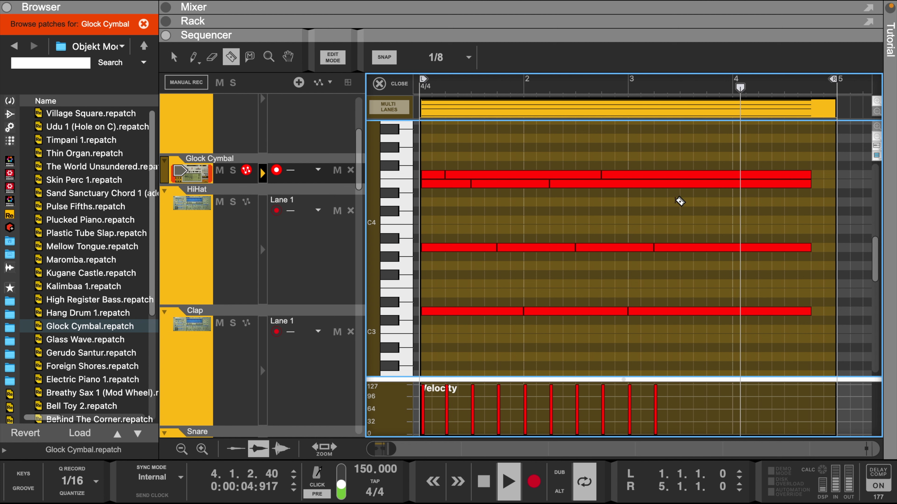
Split the highest chord note at beat 3 of bar 3 in the Glock Cymbal clip.
left_click(680, 175)
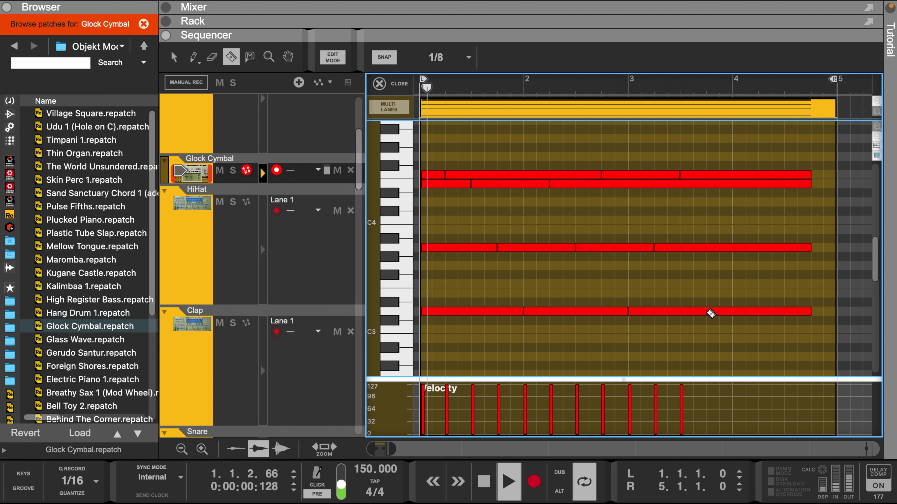
left_click(708, 311)
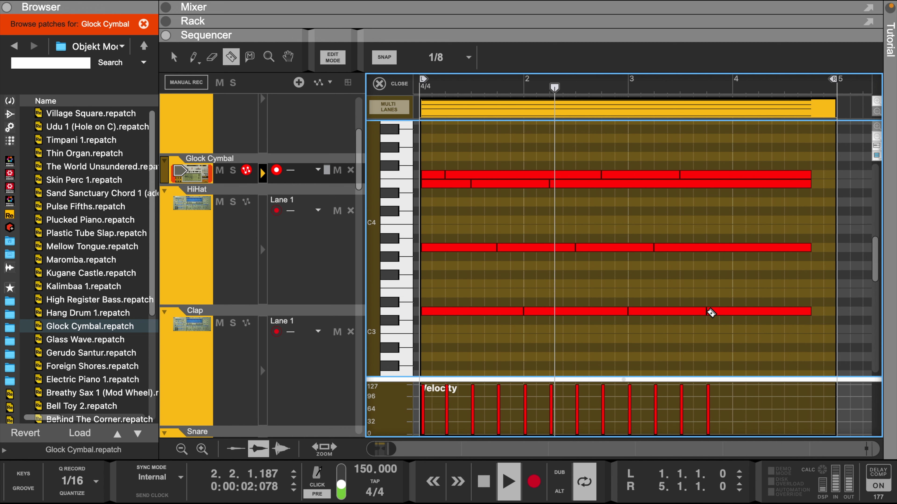
left_click(737, 248)
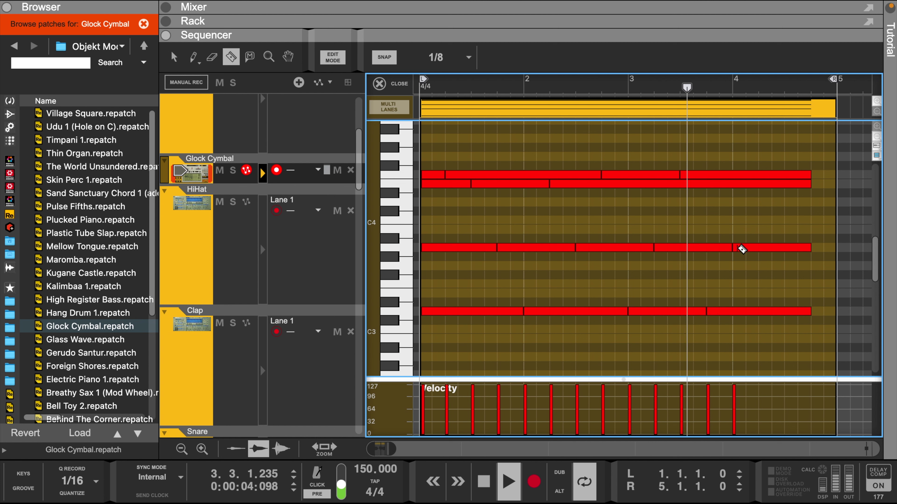
left_click(743, 248)
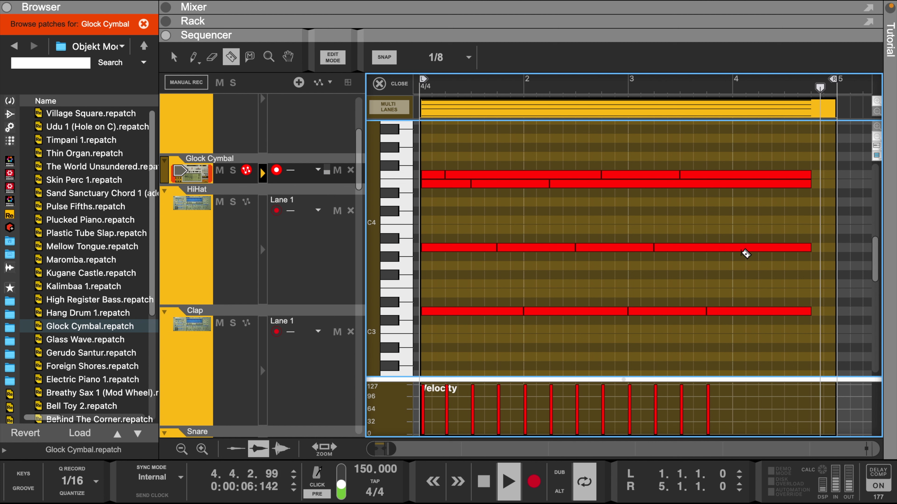
key("ctrl+z")
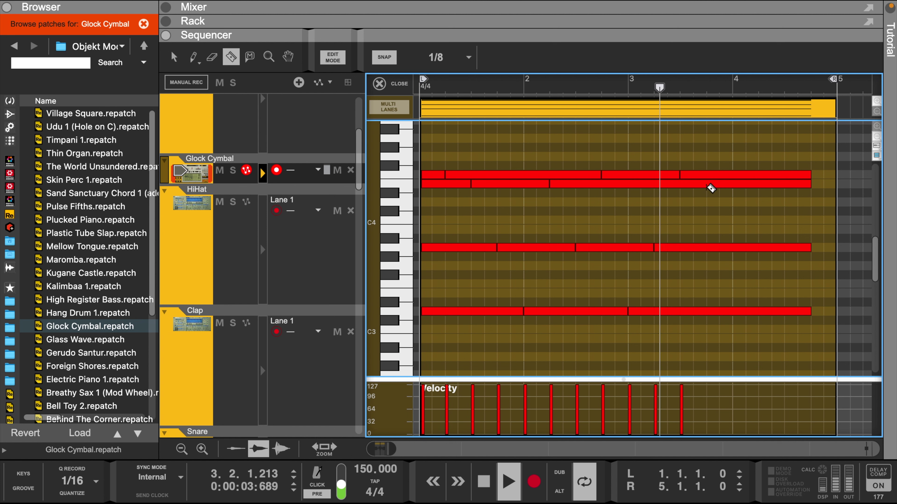
Split the second-highest note at 3.4, the fourth at 4.1, the third at 4.2 and the highest at 4.3.
left_click(710, 185)
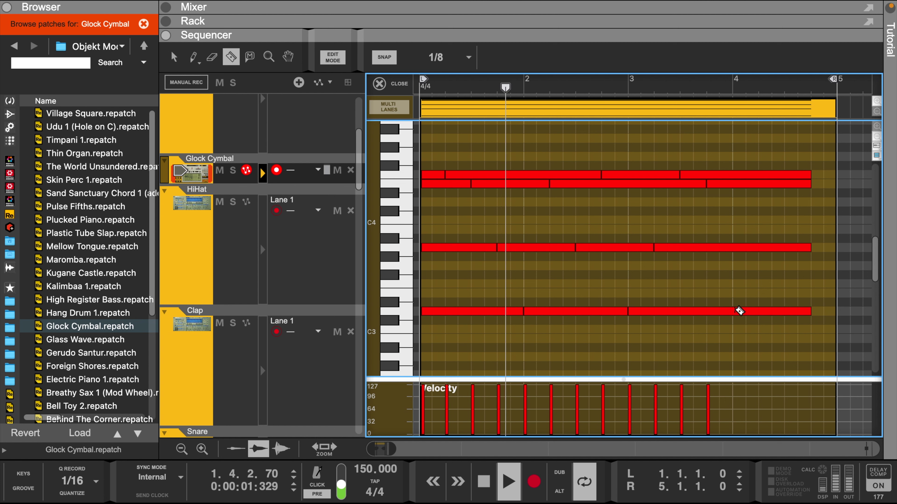
left_click(740, 311)
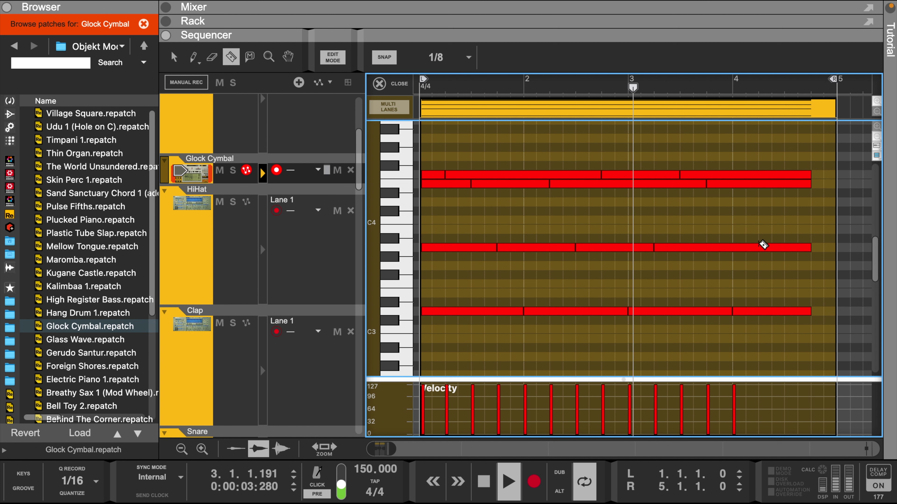
left_click(764, 245)
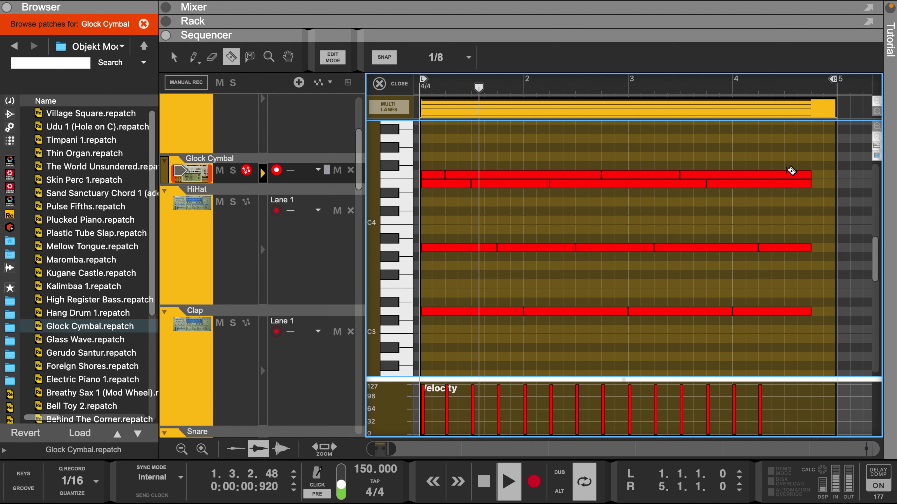
left_click(791, 174)
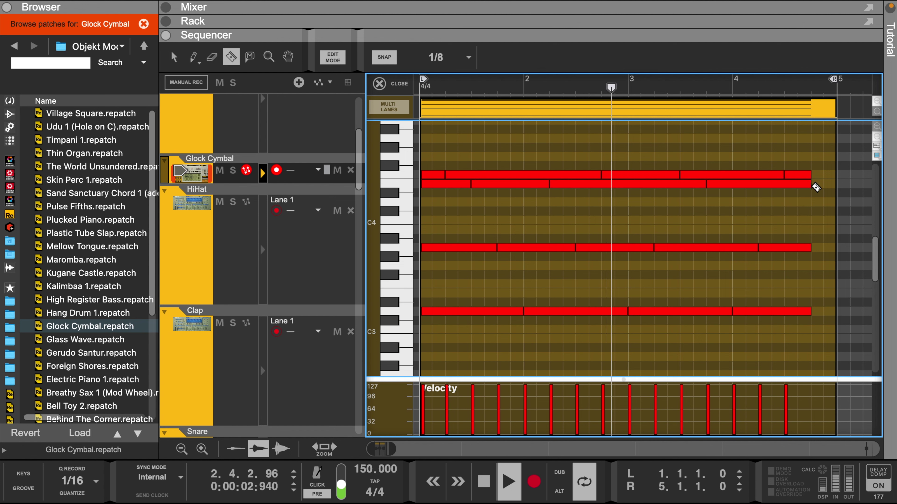
Extend the last segment of the second-highest note to the start of bar 5 and split it at 4.4.
key("q")
left_click(810, 184)
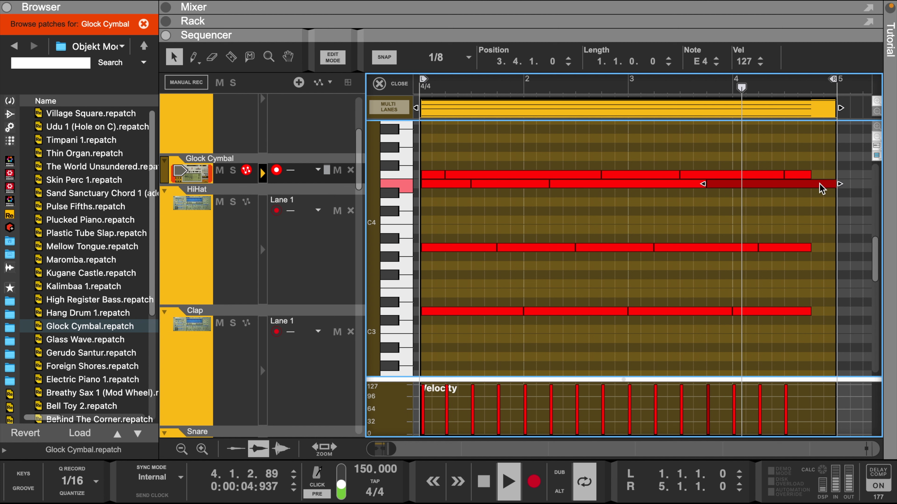
key("r")
left_click(823, 184)
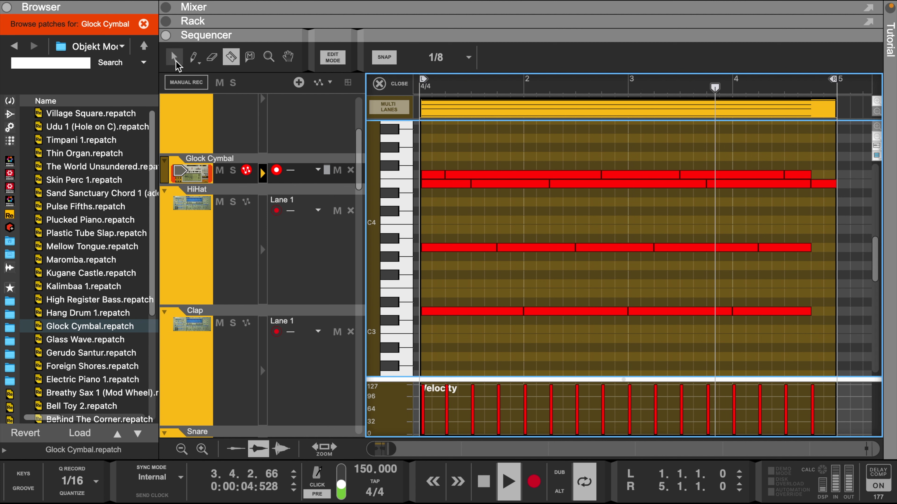
Duplicate the whole Glock Cymbal clip so that the copy starts at bar 5.
key("q")
left_click(477, 113)
key("ctrl+d")
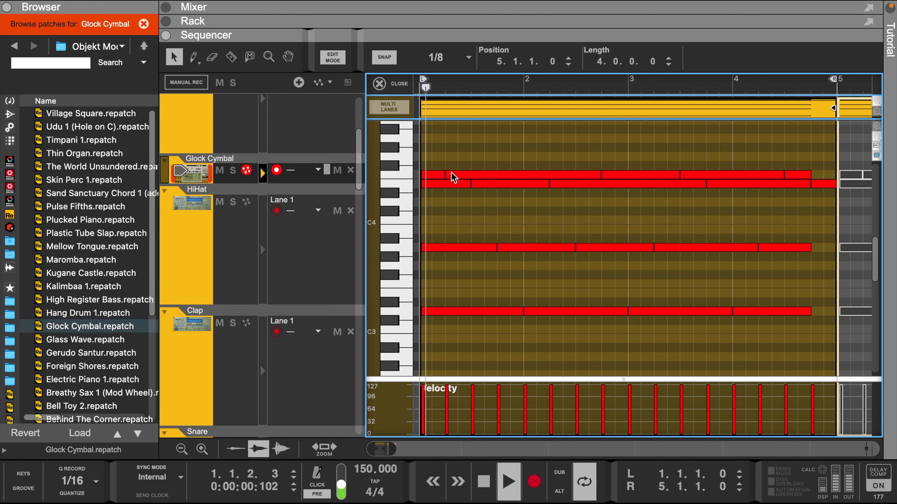
Raise the opening F4 note to F5 and the E4 note at 1.3 to E5, then restart playback.
left_click(432, 175)
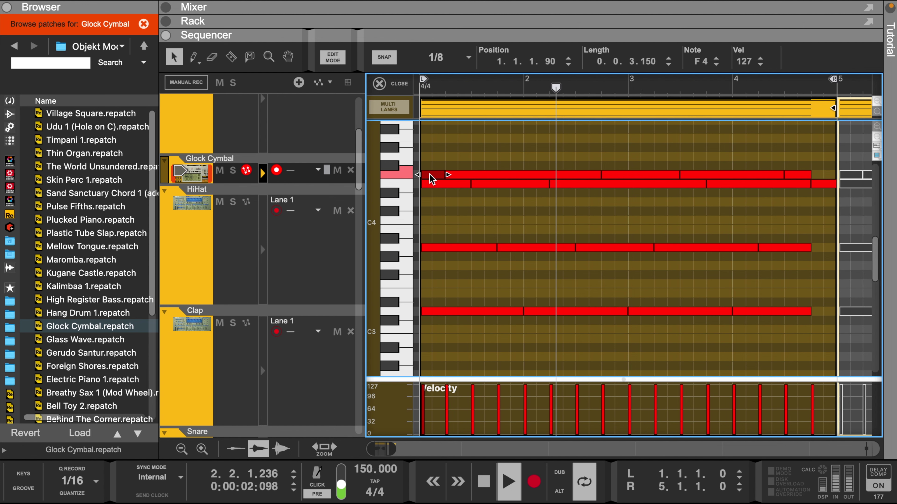
key("Up")
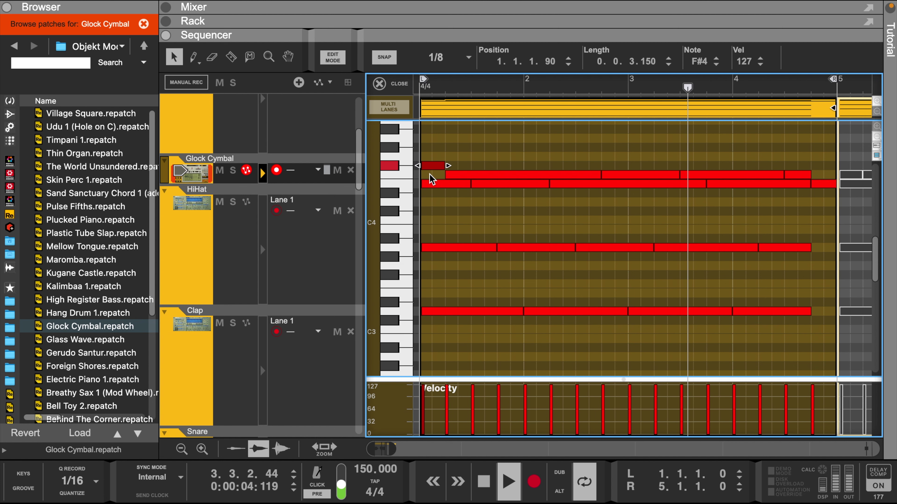
key("Down")
key("shift+Up")
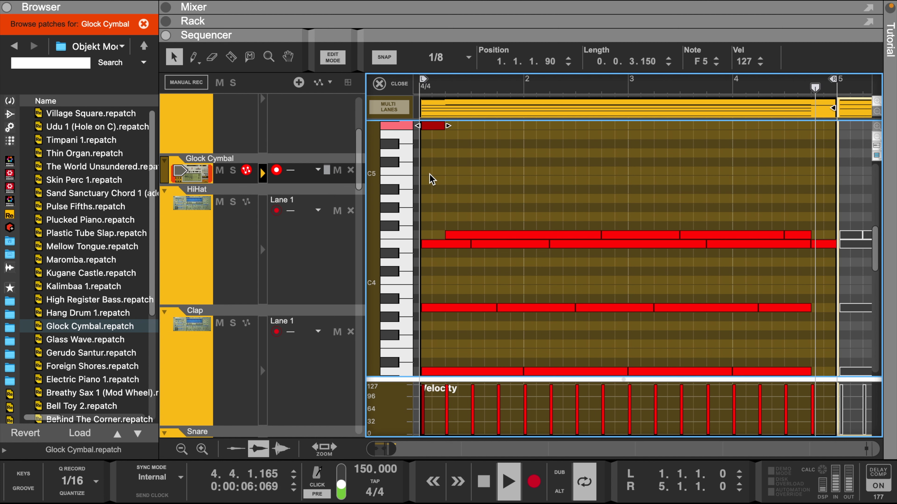
left_click(497, 244)
key("shift+Up")
key("space")
key("space")
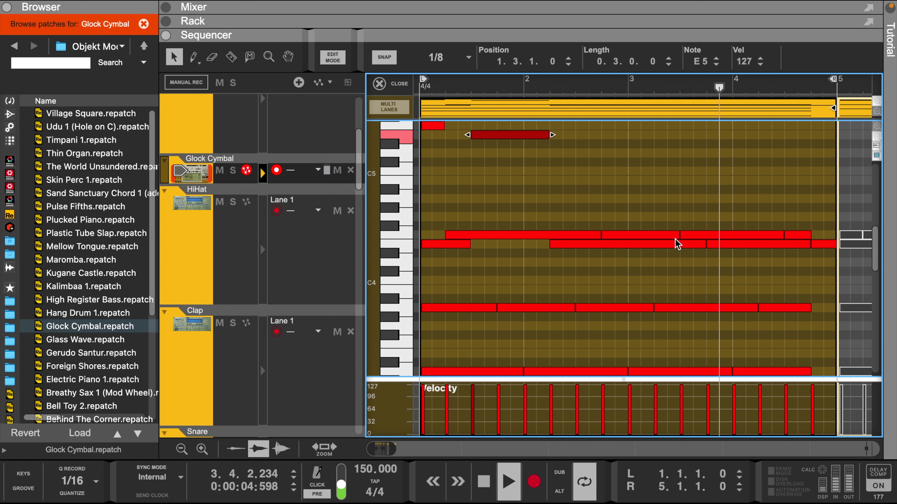
left_click(688, 236)
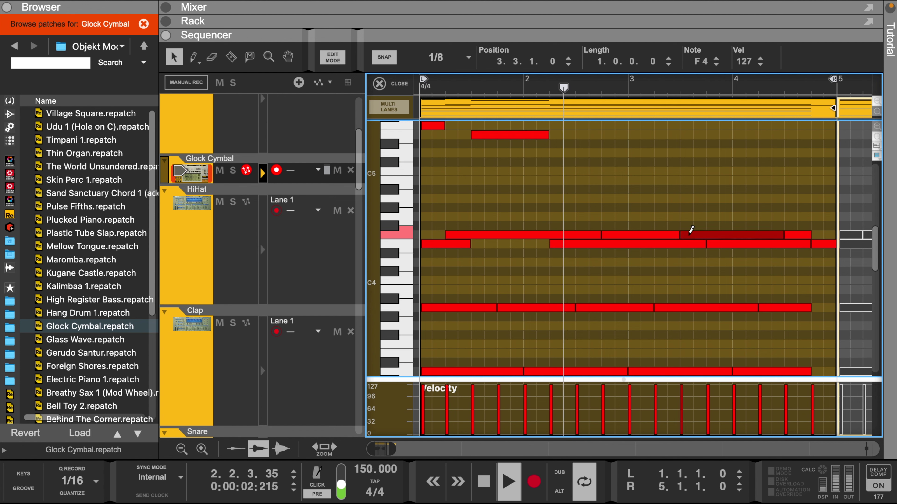
key("shift+Up")
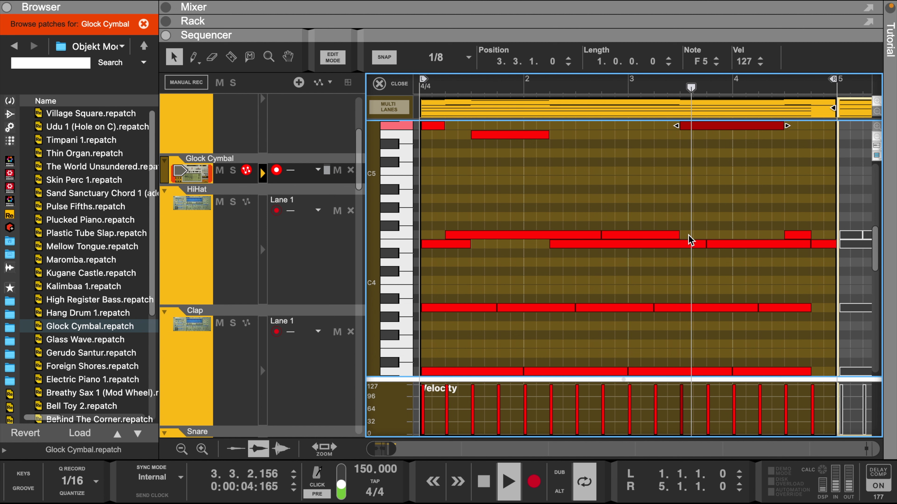
key("shift+Down")
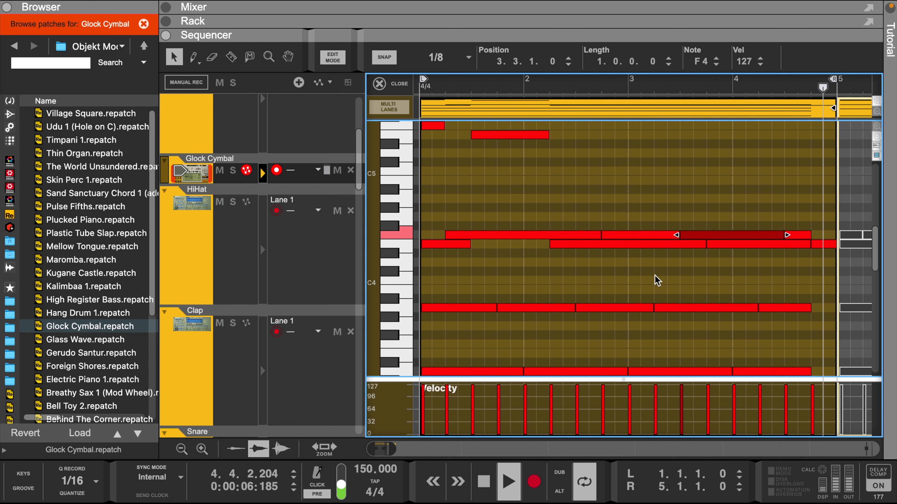
Raise the D3 note at bar 3 to D4 and the A3 note at 2.3 to A4.
left_click(652, 371)
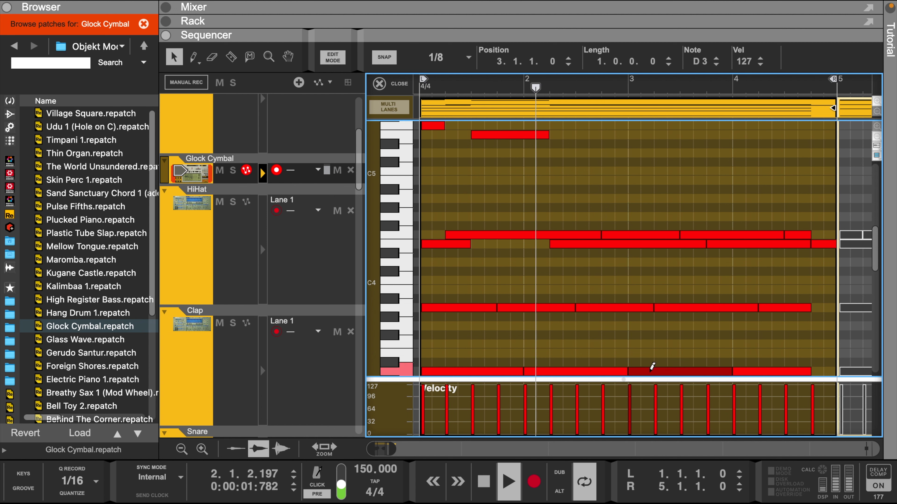
key("shift+Up")
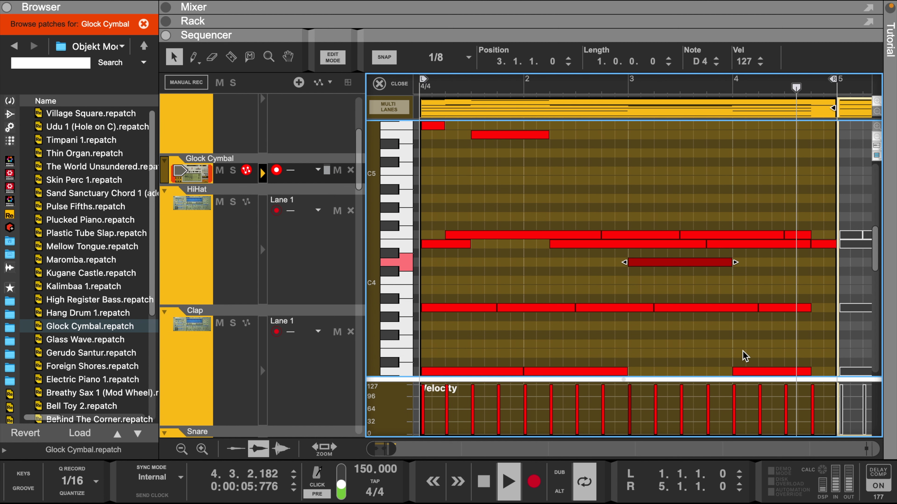
scroll(743, 357, "down", 3)
left_click(591, 263)
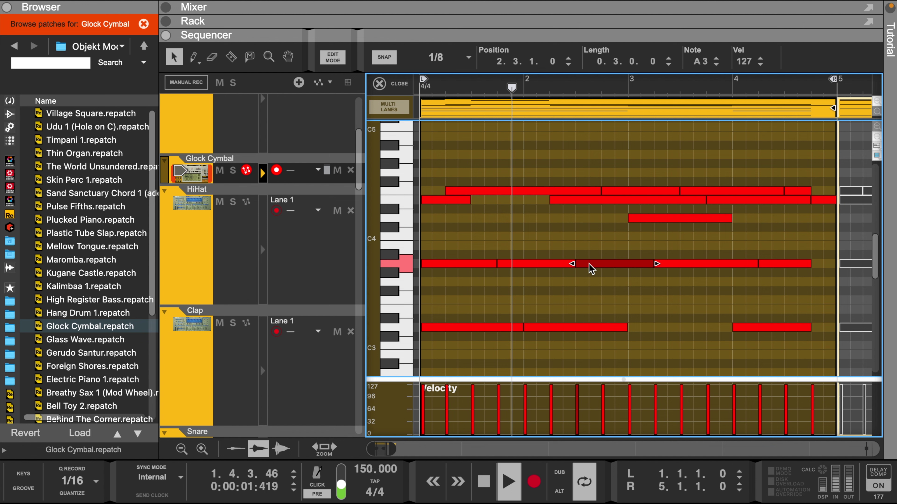
key("shift+Up")
scroll(590, 261, "up", 4)
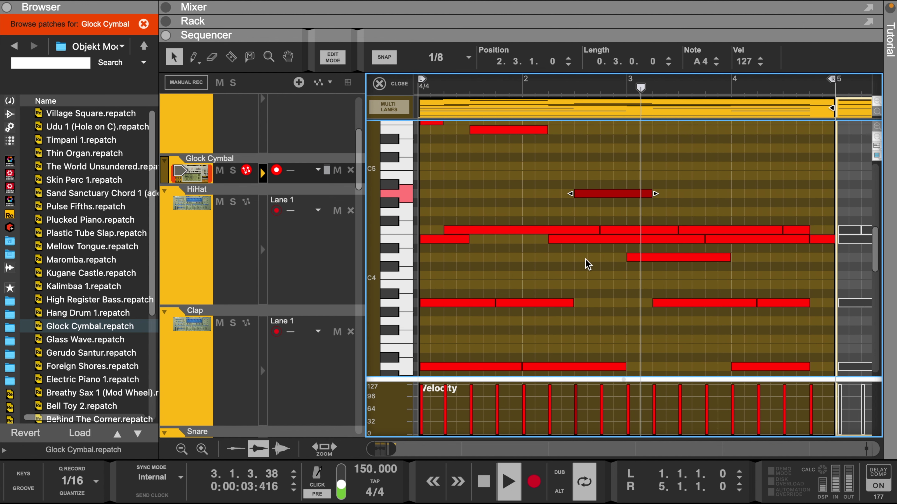
scroll(587, 264, "up", 1)
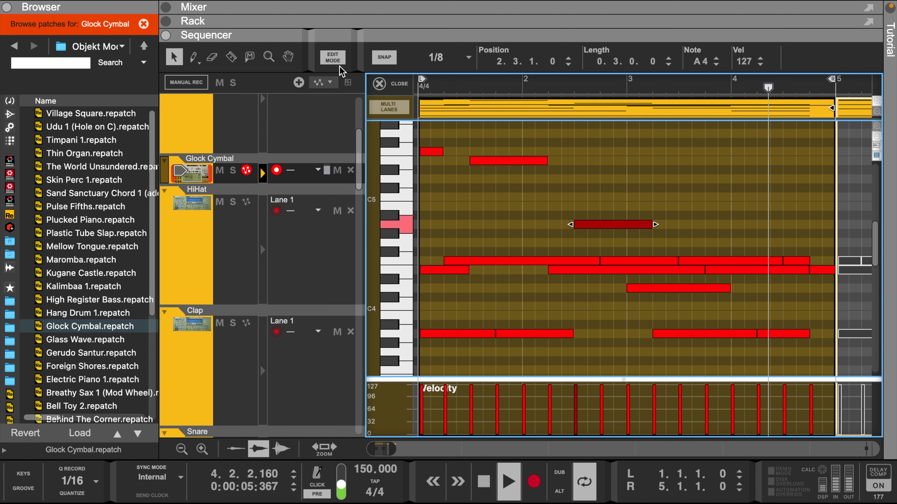
Close the clip's note editor and reveal the Glock Cymbal channel's insert effects in the enlarged rack.
left_click(400, 85)
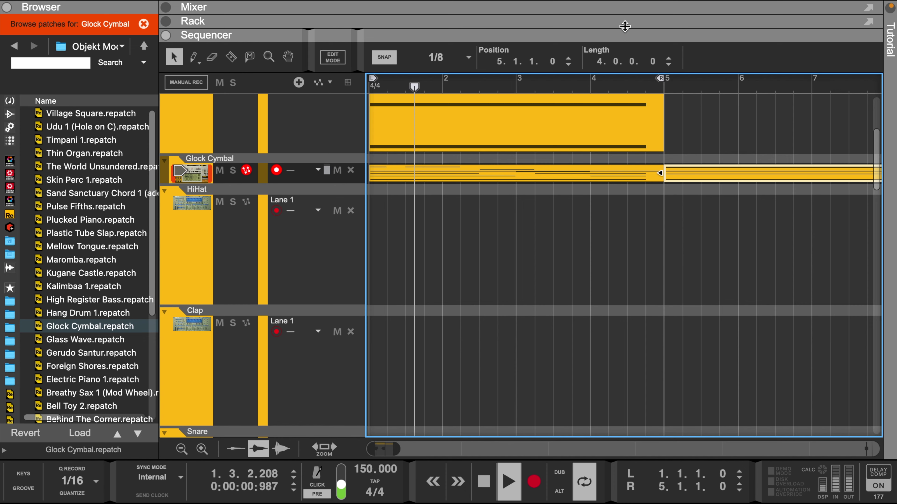
left_click_drag(624, 35, 624, 269)
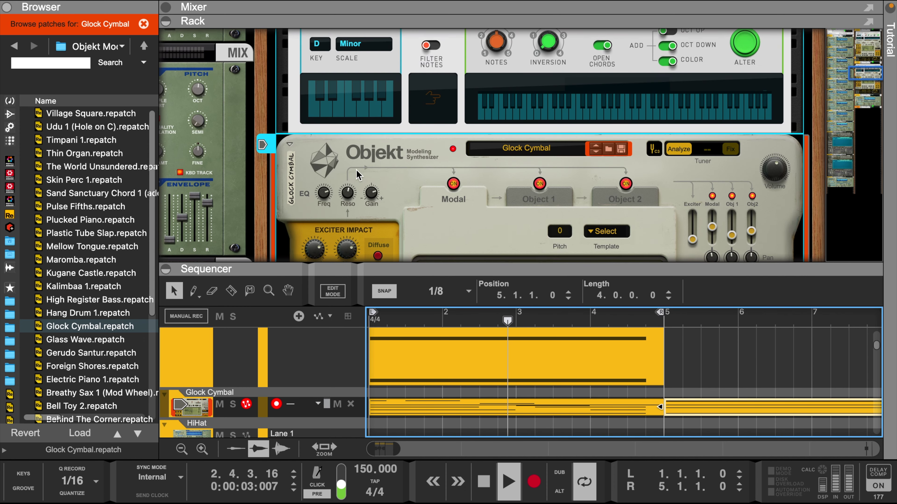
scroll(358, 175, "up", 3)
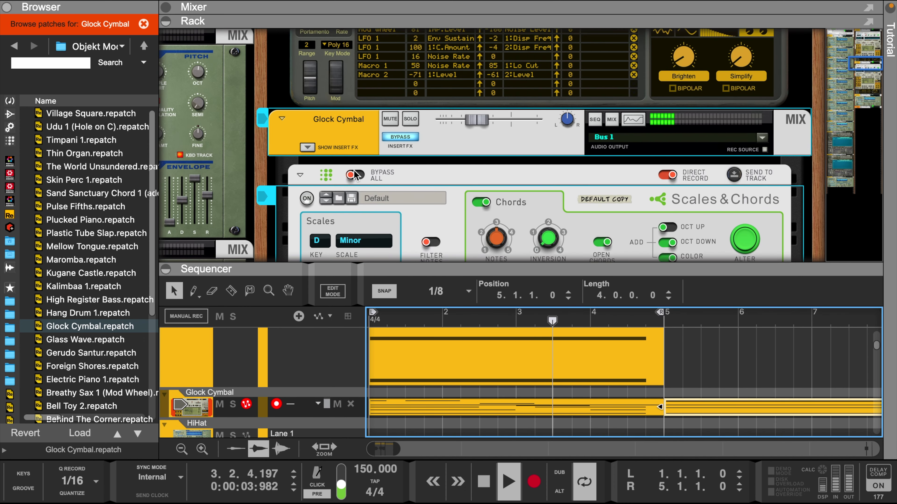
left_click(307, 148)
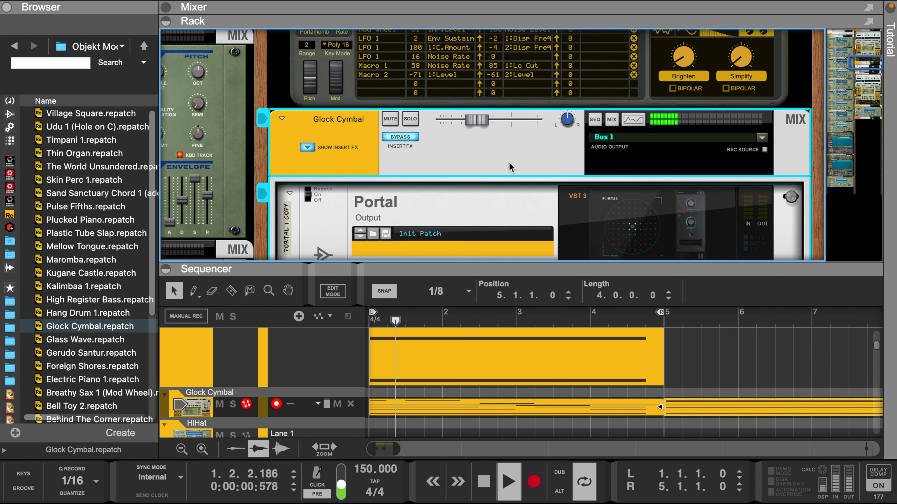
Open the HalfTime insert effect of the Glock Cymbal channel and set its mix to 99%.
scroll(318, 148, "down", 2)
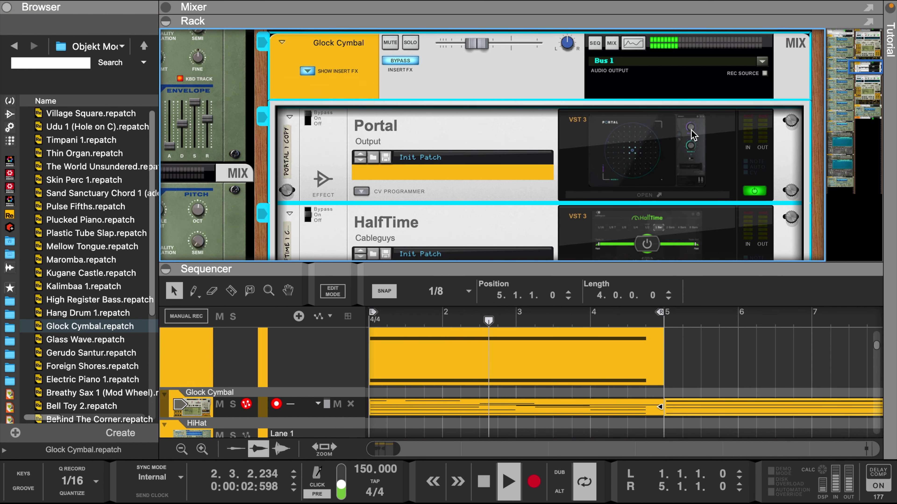
scroll(648, 188, "down", 2)
left_click(648, 188)
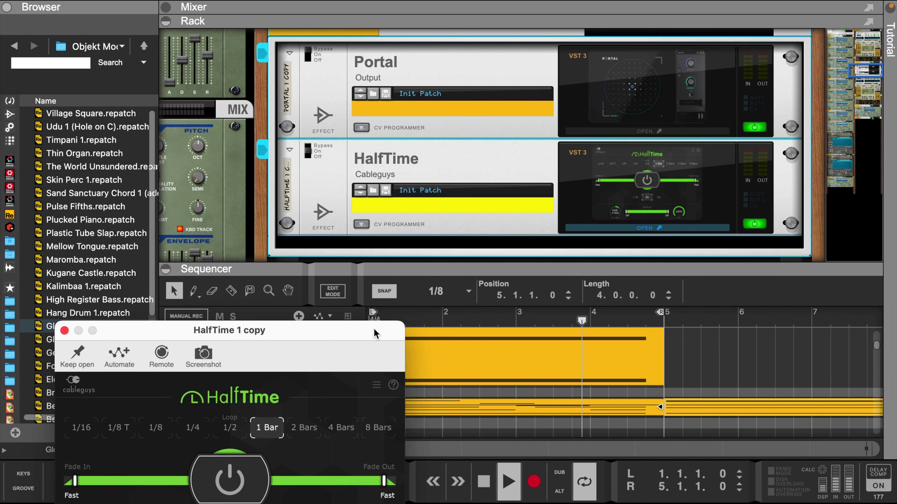
left_click_drag(374, 334, 641, 19)
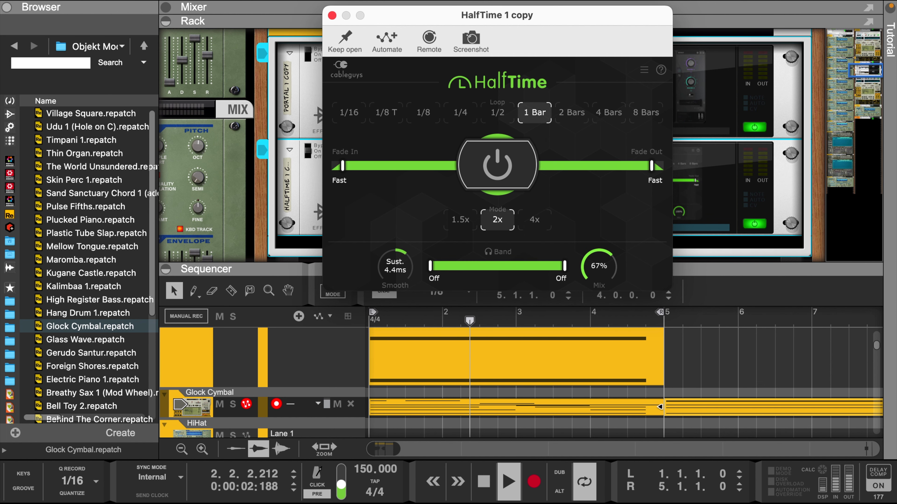
left_click_drag(557, 25, 249, 147)
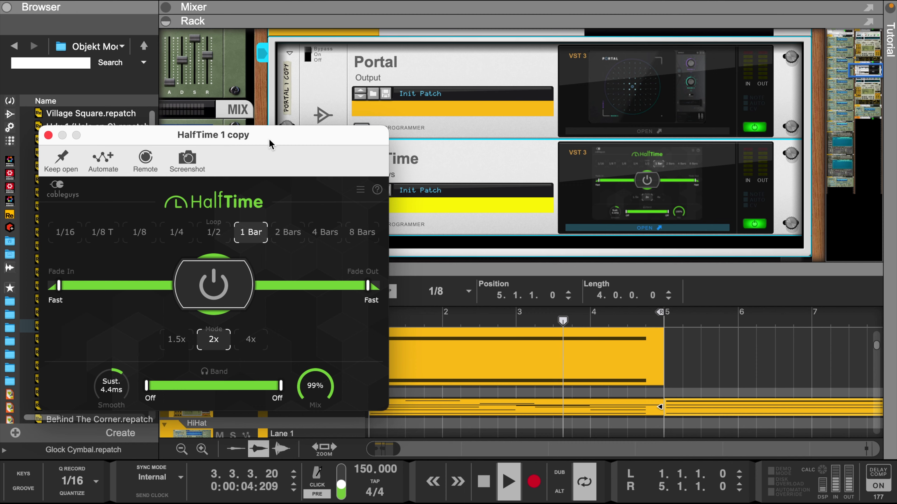
Turn off the insert effects bypass on the Glock Cymbal channel and close the HalfTime window.
scroll(404, 62, "up", 3)
left_click(404, 62)
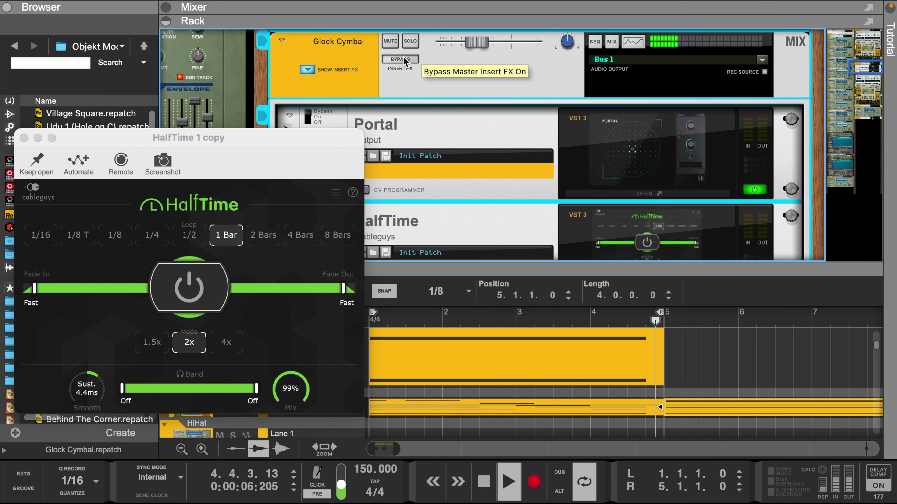
left_click_drag(315, 145, 534, 43)
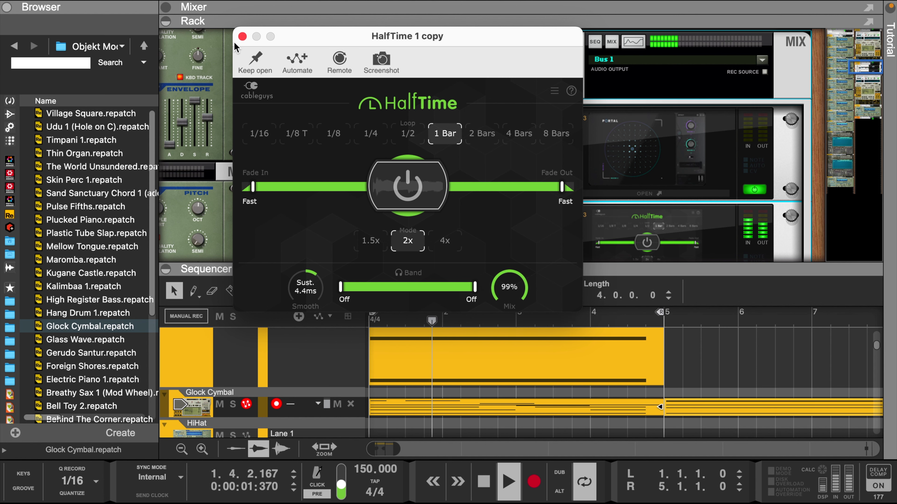
left_click(242, 36)
Open the Glock Cymbal clip's notes in the enlarged sequencer, examine the chord notes across the octaves, and close the editor.
double_click(447, 414)
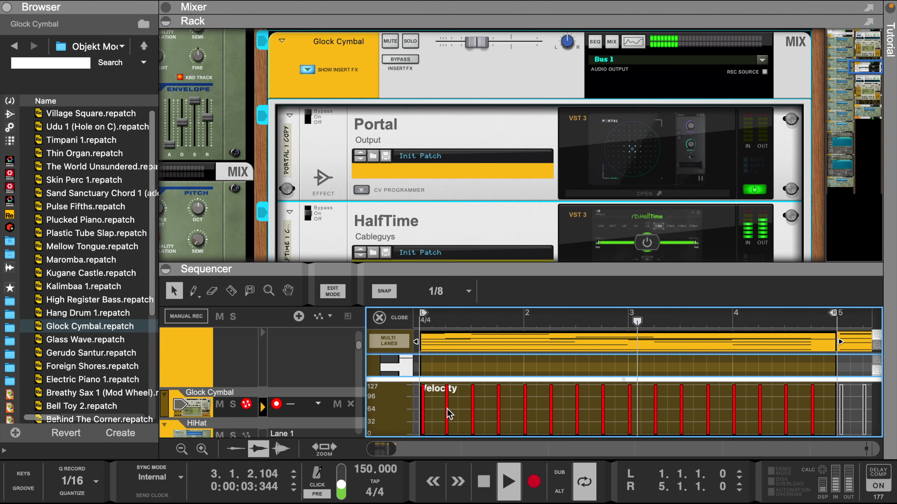
left_click_drag(443, 267, 444, 39)
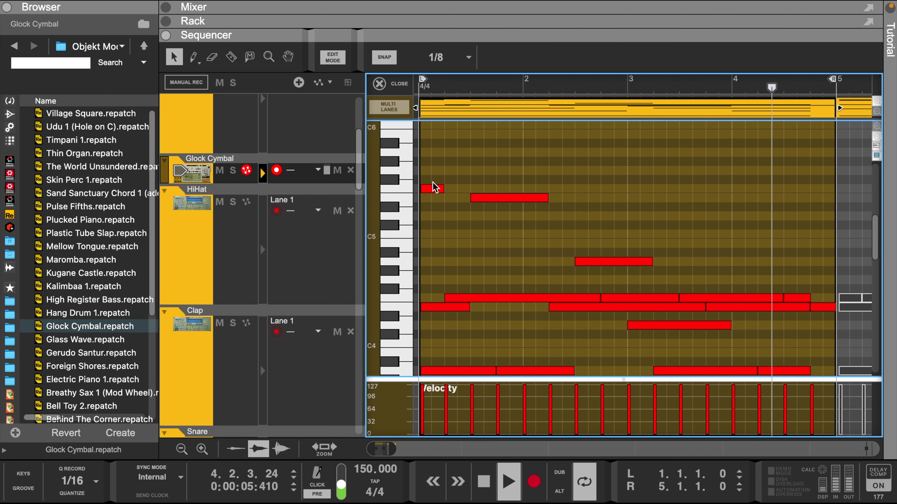
left_click(418, 191)
left_click_drag(419, 190, 415, 190)
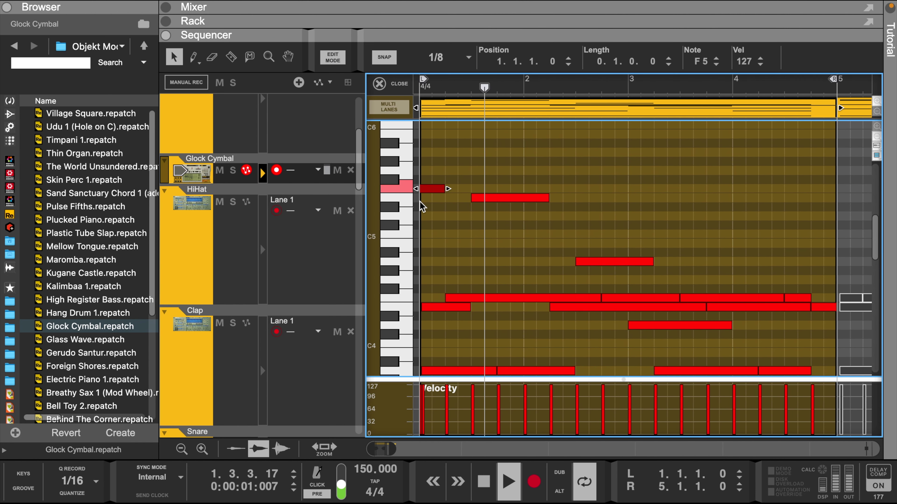
scroll(507, 248, "down", 3)
left_click(429, 233)
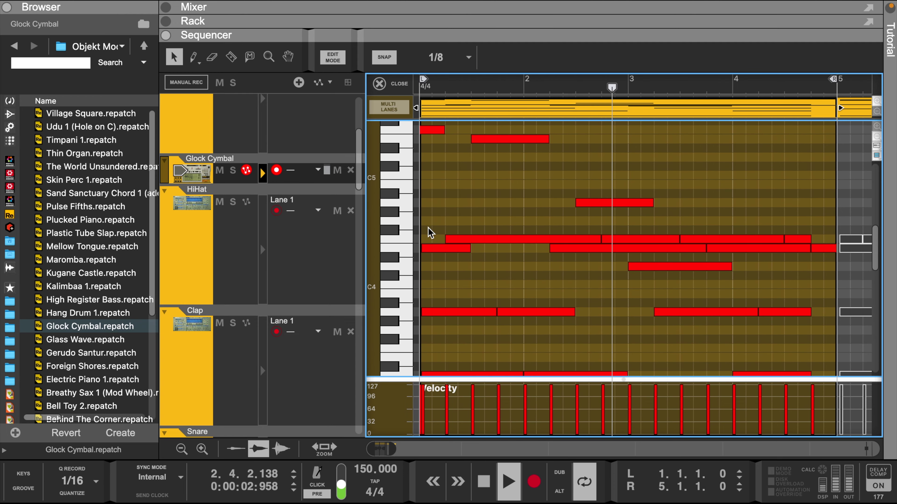
scroll(428, 233, "down", 3)
scroll(459, 247, "down", 1)
left_click_drag(418, 145, 423, 283)
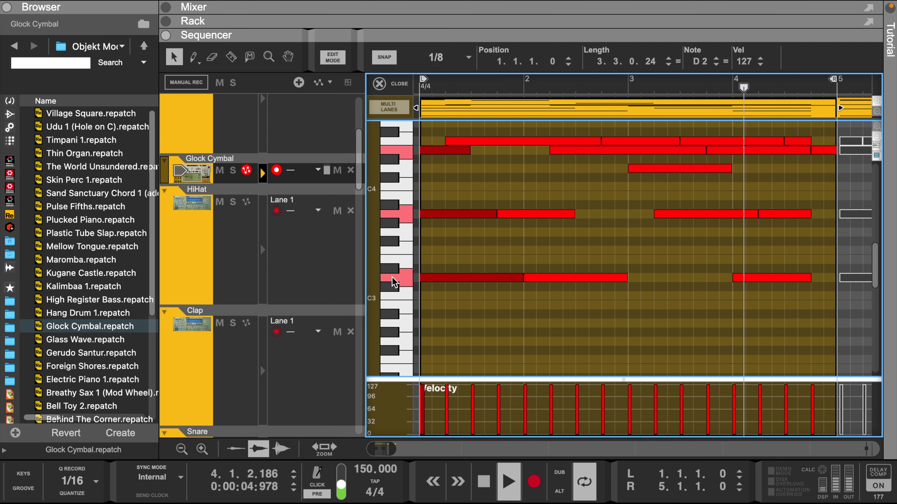
left_click(550, 318)
scroll(596, 250, "up", 4)
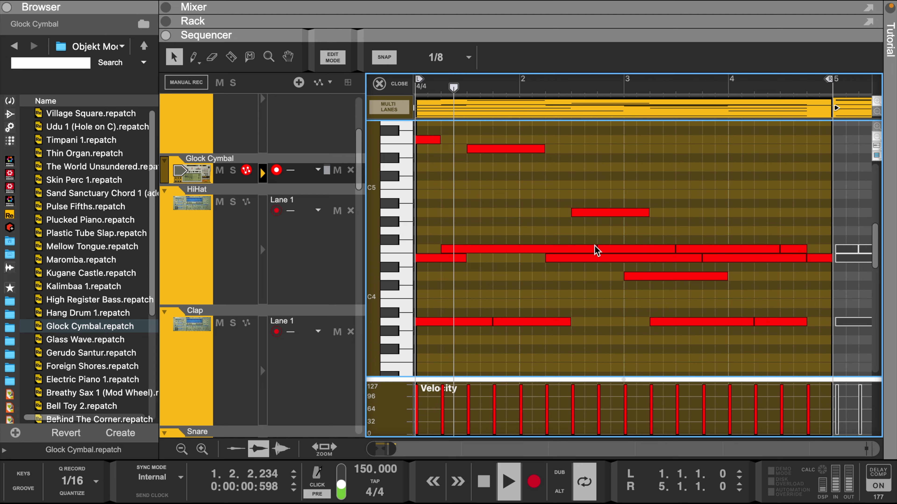
scroll(596, 250, "up", 1)
left_click(399, 84)
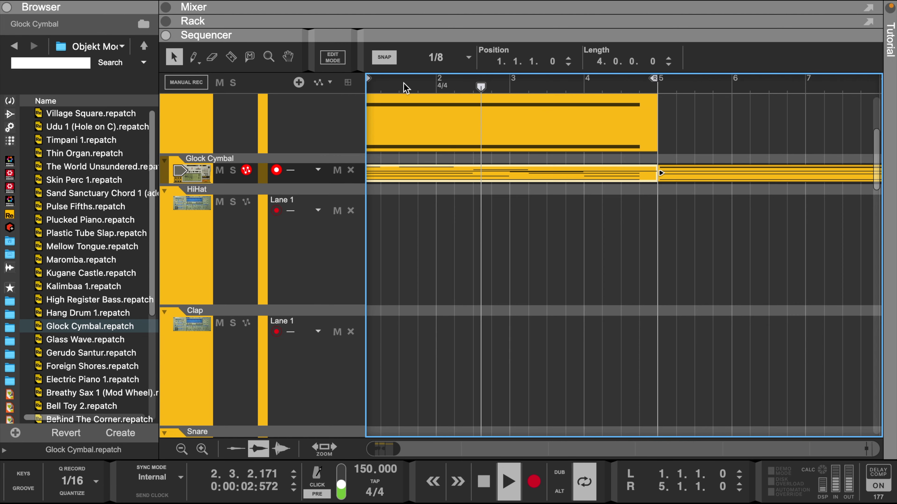
Make the Glock Cymbal track taller and set the mix of its HalfTime insert effect to 87%.
left_click_drag(209, 182, 208, 318)
left_click_drag(583, 36, 571, 378)
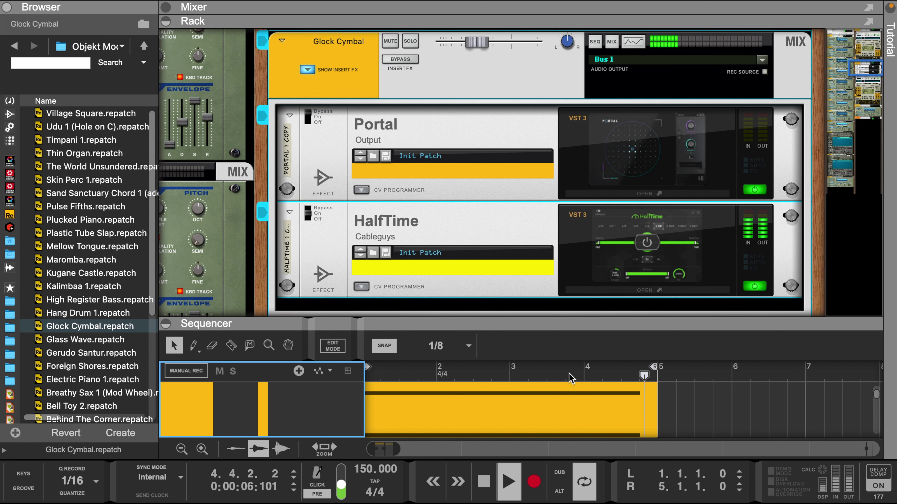
left_click(647, 238)
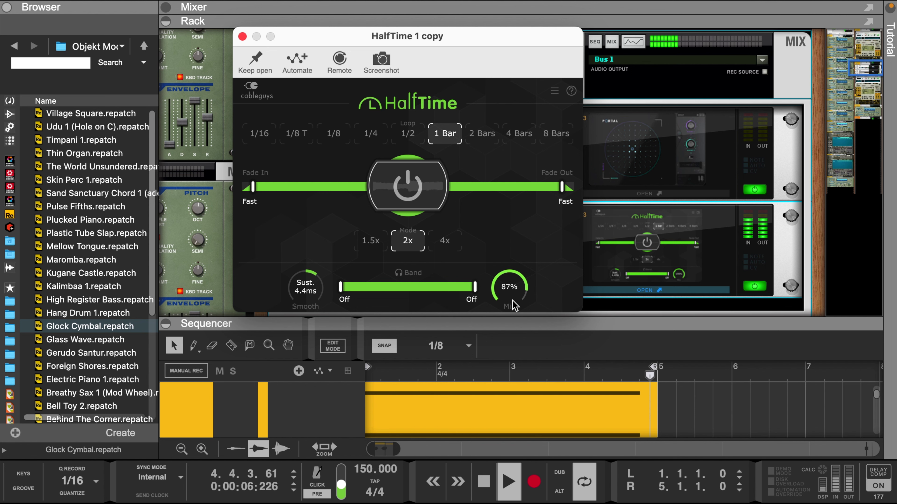
left_click(242, 37)
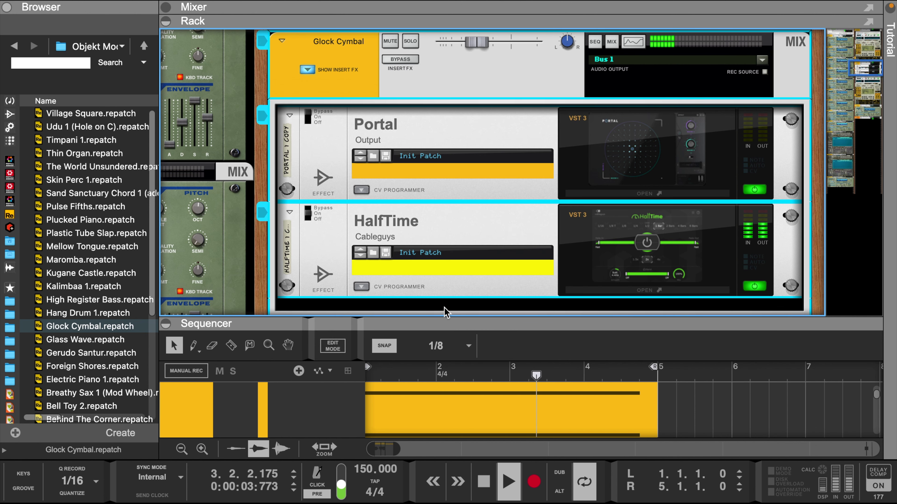
Enlarge the sequencer and compare the clips of The World Unsundered and Glock Cymbal tracks from bar 1.
left_click_drag(460, 322, 461, 104)
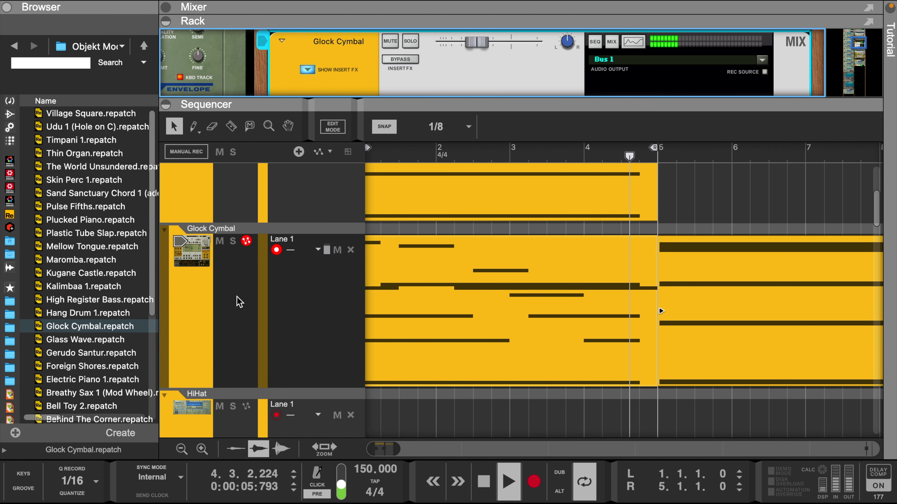
scroll(243, 299, "up", 2)
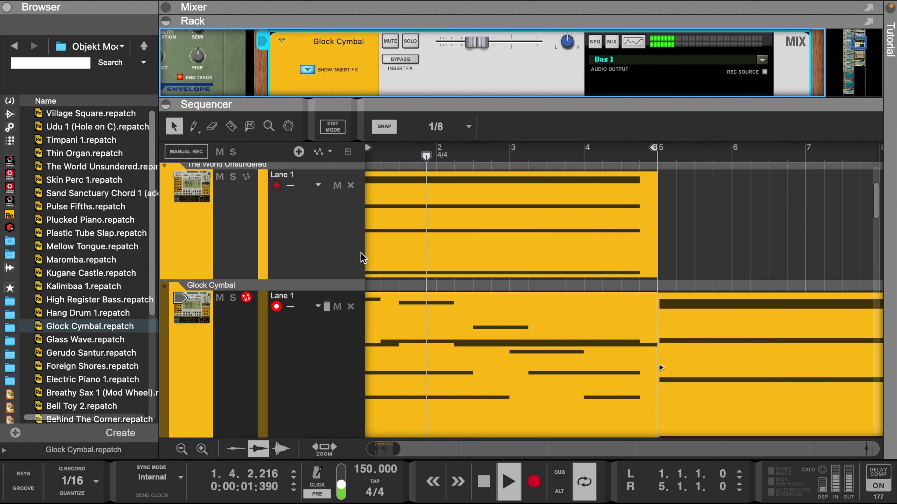
scroll(362, 256, "left", 1)
scroll(486, 60, "left", 3)
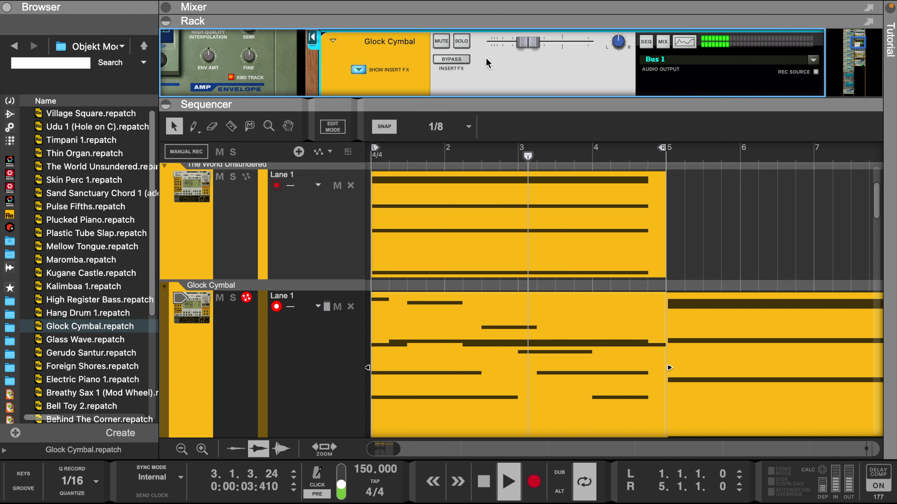
Reveal the mixer's faders and check the panning of The World Unsundered and Glock Cymbal channels.
left_click_drag(503, 25, 557, 255)
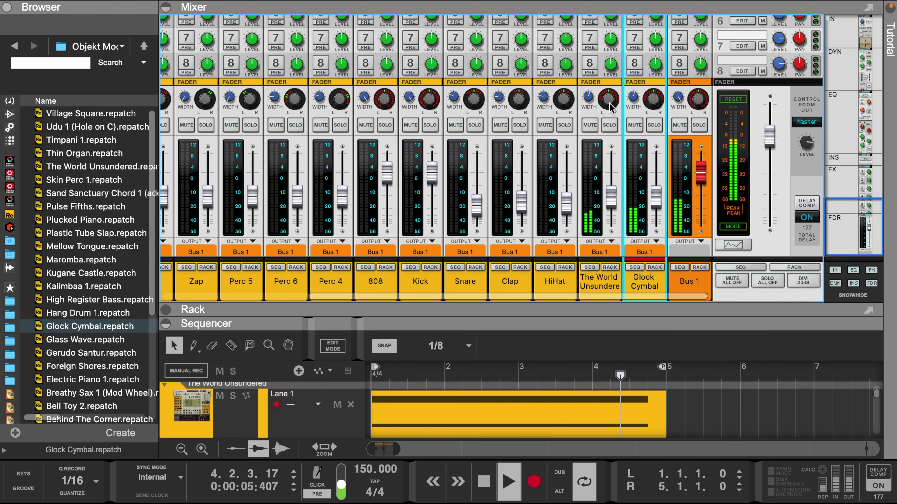
left_click_drag(611, 108, 613, 112)
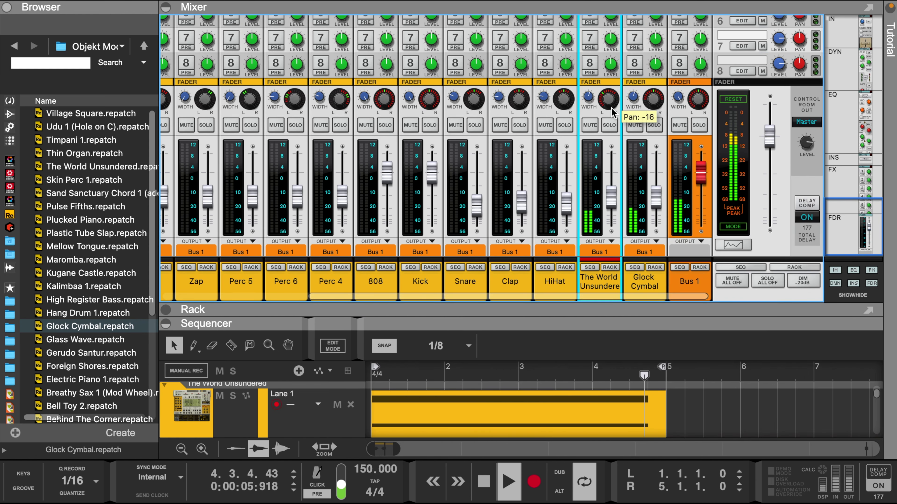
left_click(611, 127)
left_click(609, 125)
left_click(659, 98)
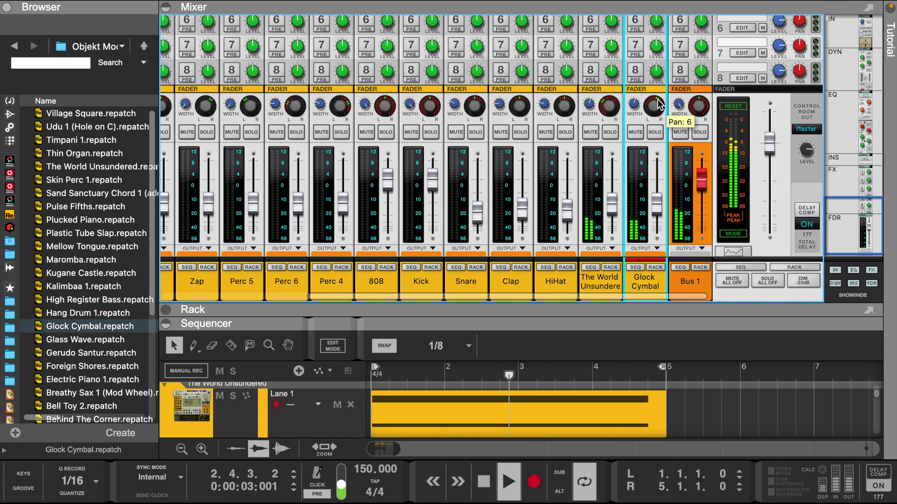
left_click_drag(655, 112, 656, 112)
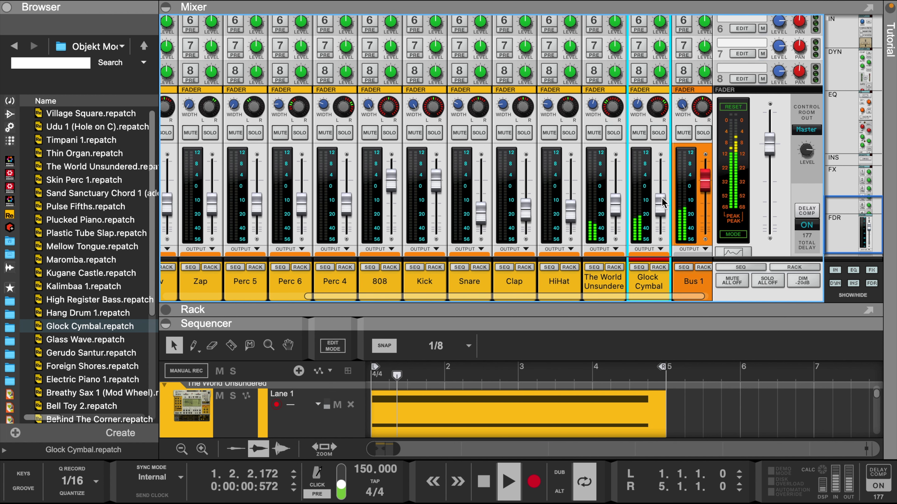
Return to the rack, hide the Glock Cymbal channel's insert effects and reach the empty space below Bus 1.
left_click_drag(540, 319, 508, 322)
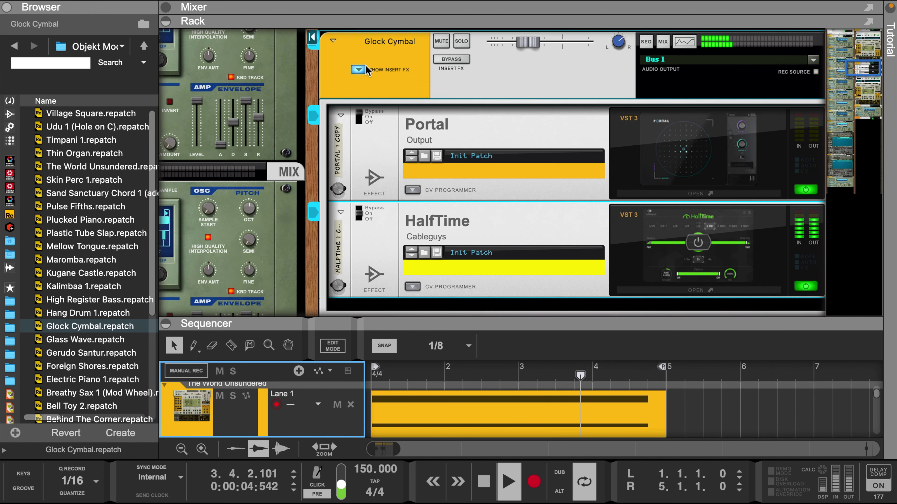
left_click(359, 69)
scroll(453, 211, "down", 10)
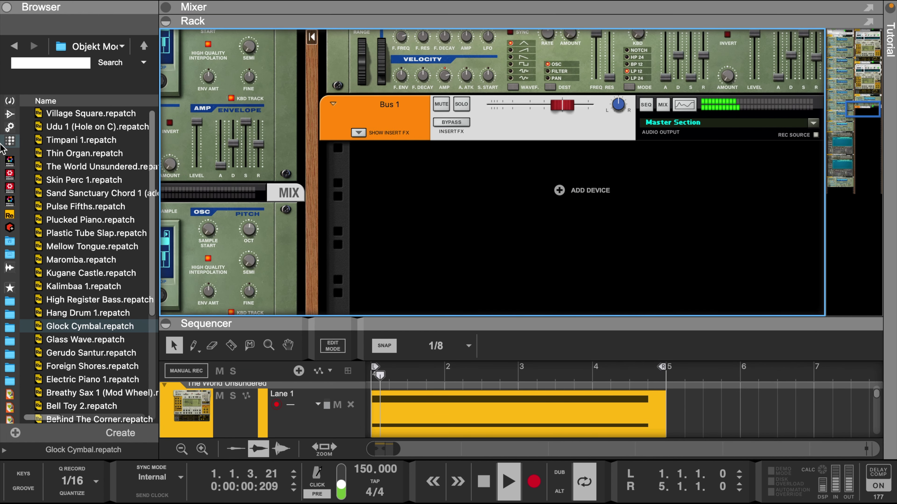
Find the Objekt Modeling Synthesizer among the instrument devices and add it to the rack below Bus 1.
left_click(10, 110)
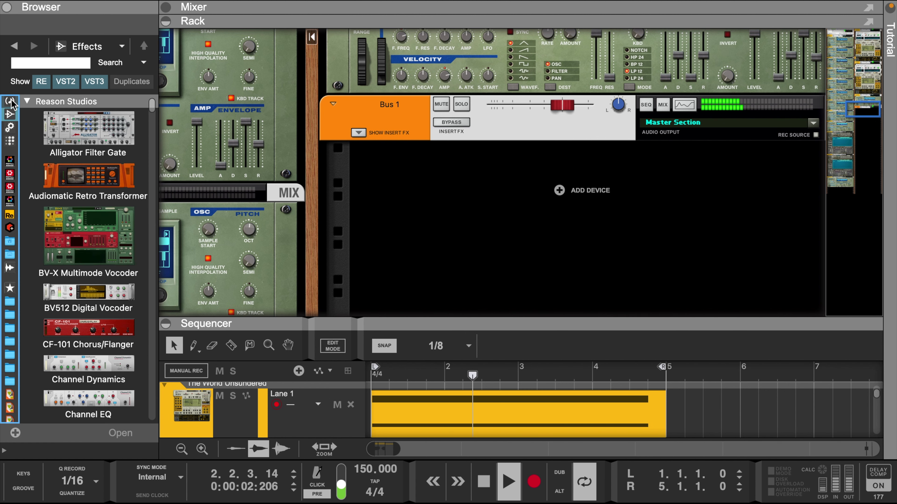
left_click(10, 102)
scroll(82, 193, "down", 10)
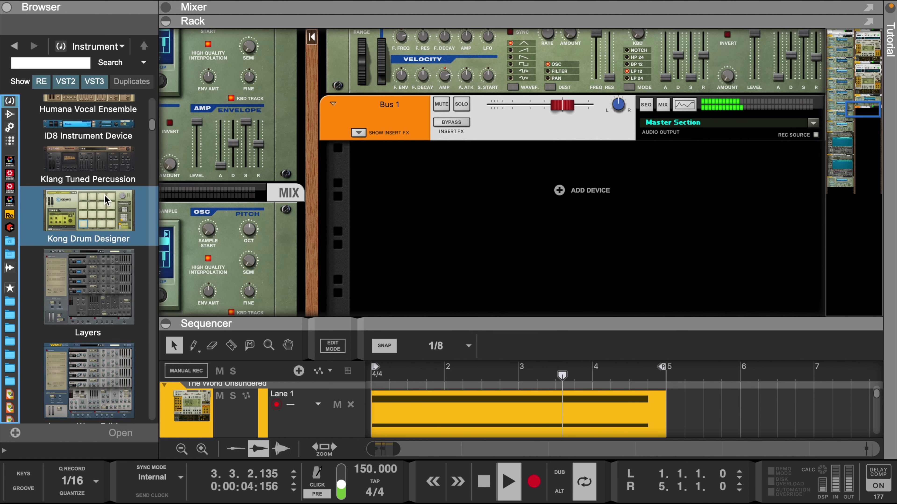
scroll(96, 272, "down", 8)
scroll(96, 272, "down", 1)
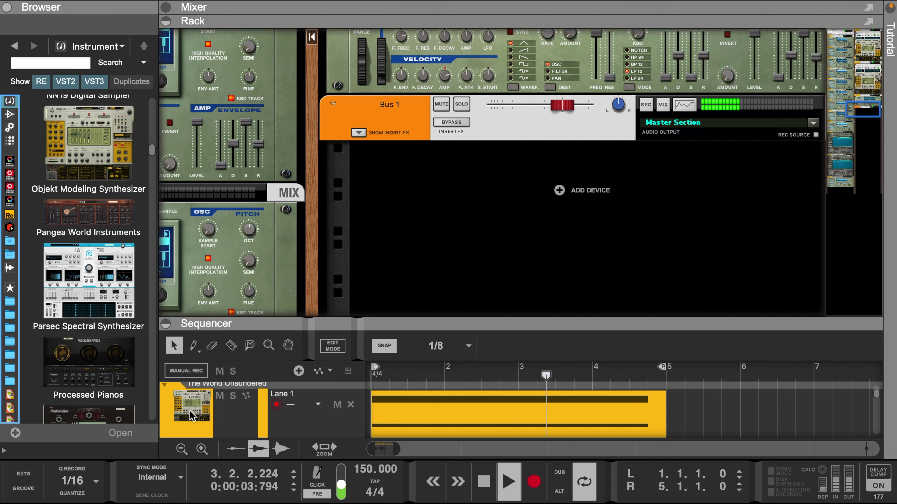
left_click_drag(88, 142, 518, 223)
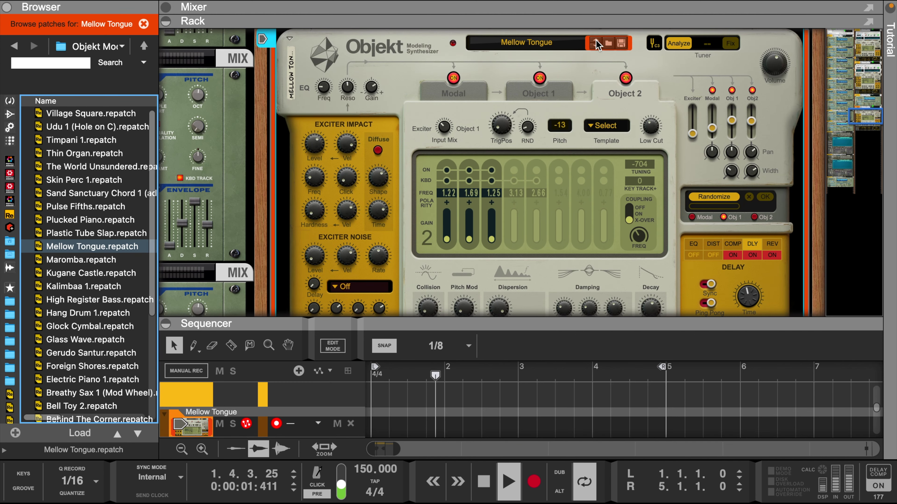
Browse patches for the new Objekt and load Tine Bass from the 6. Bass folder.
left_click(608, 42)
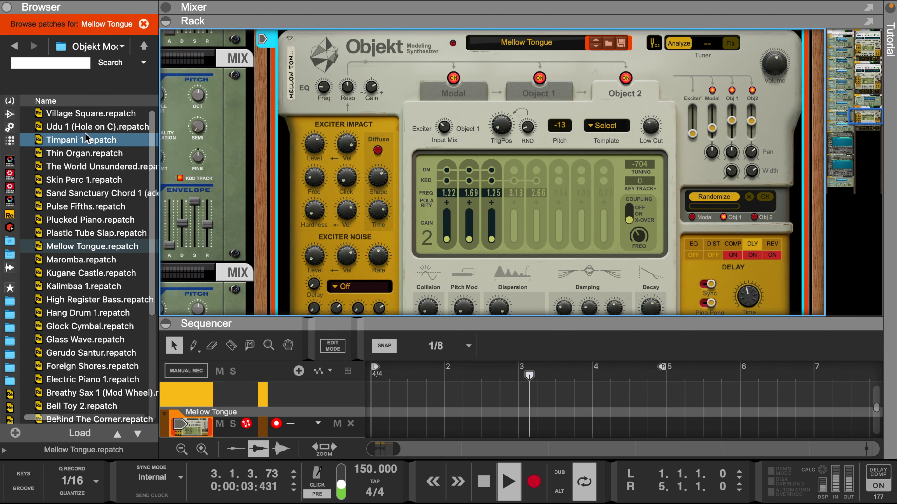
scroll(86, 141, "down", 5)
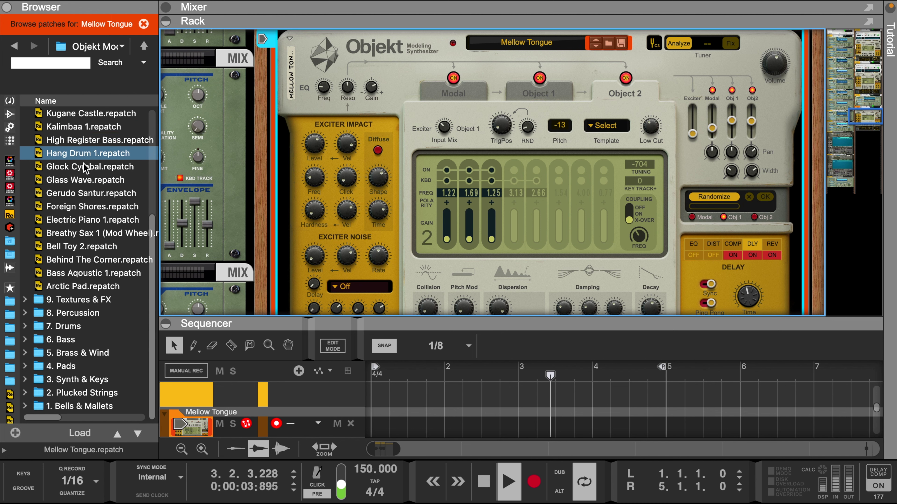
left_click(24, 340)
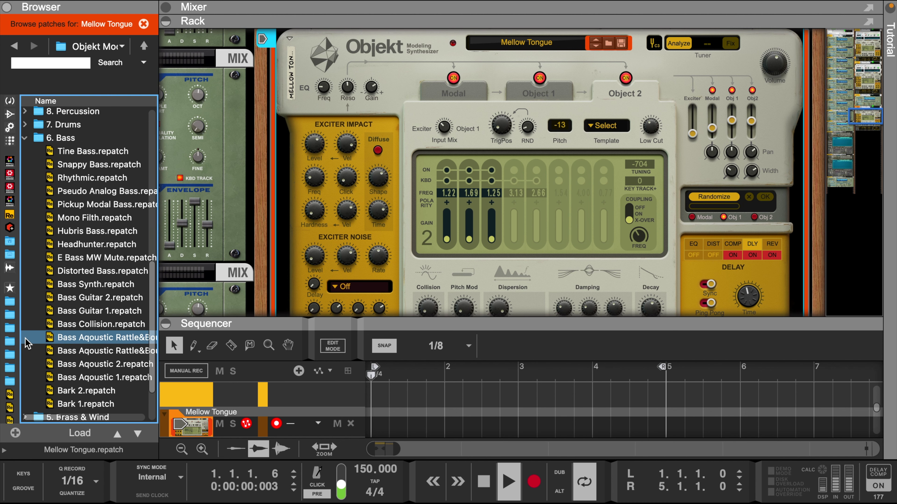
left_click(102, 154)
scroll(574, 137, "up", 3)
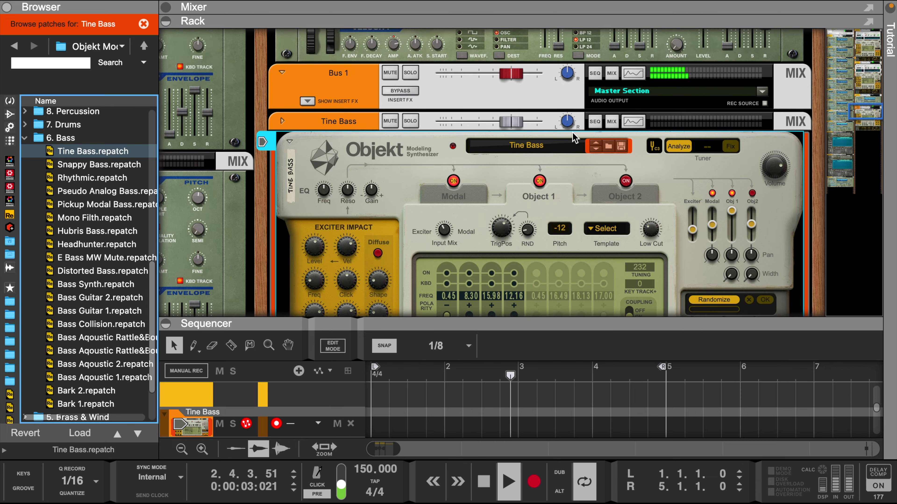
scroll(540, 116, "down", 3)
scroll(509, 94, "up", 1)
Step through the following bass patches to Pseudo Analog Bass and lower the channel's level to about -20 dB.
left_click_drag(497, 95, 496, 96)
left_click(596, 122)
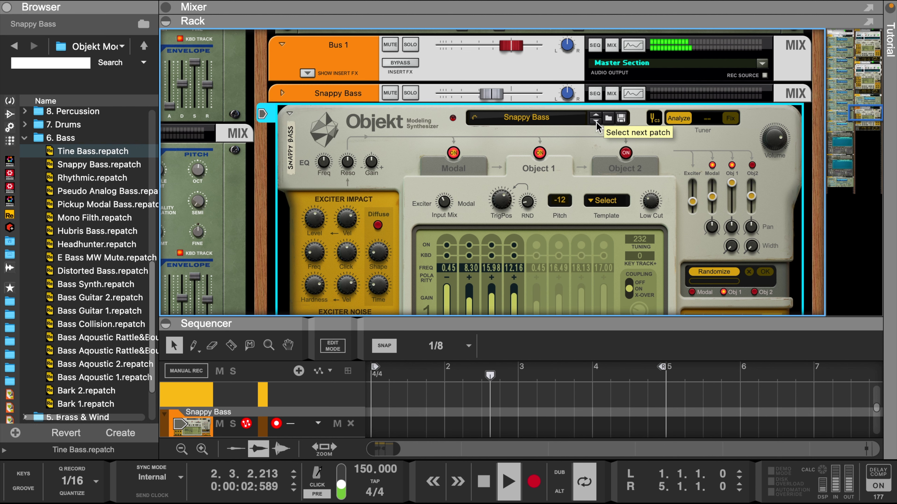
left_click(596, 121)
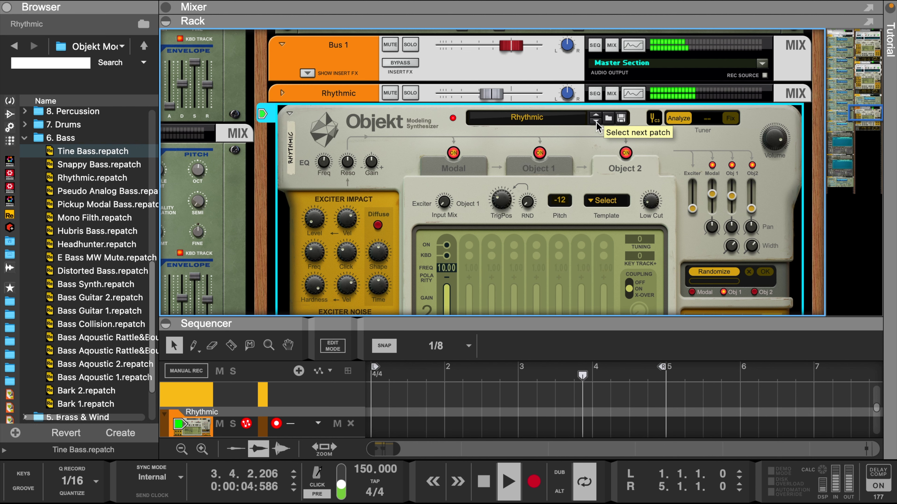
left_click_drag(496, 98, 483, 99)
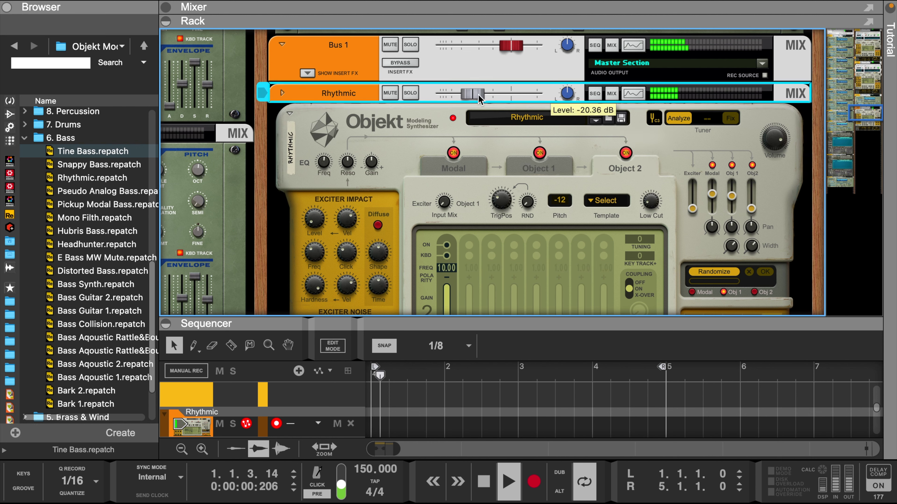
left_click(596, 121)
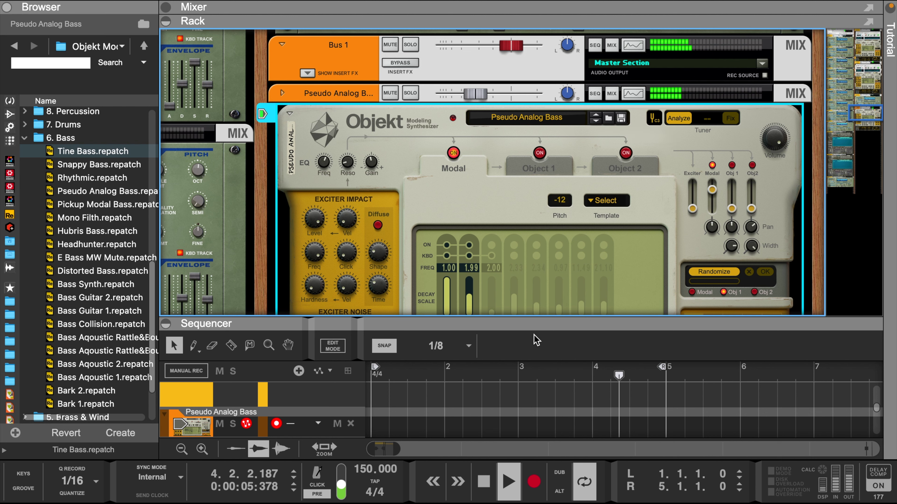
Enlarge the sequencer and move the Pseudo Analog Bass track directly below the Glock Cymbal track.
key("F7")
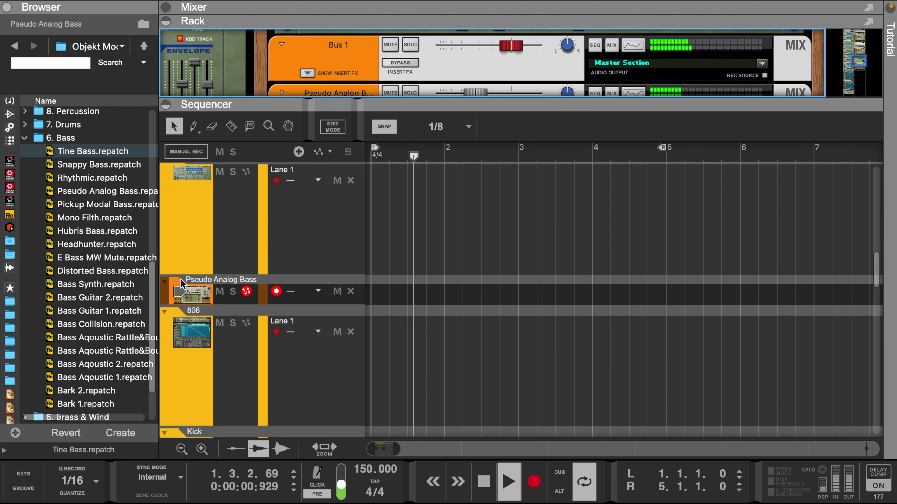
left_click_drag(181, 282, 205, 342)
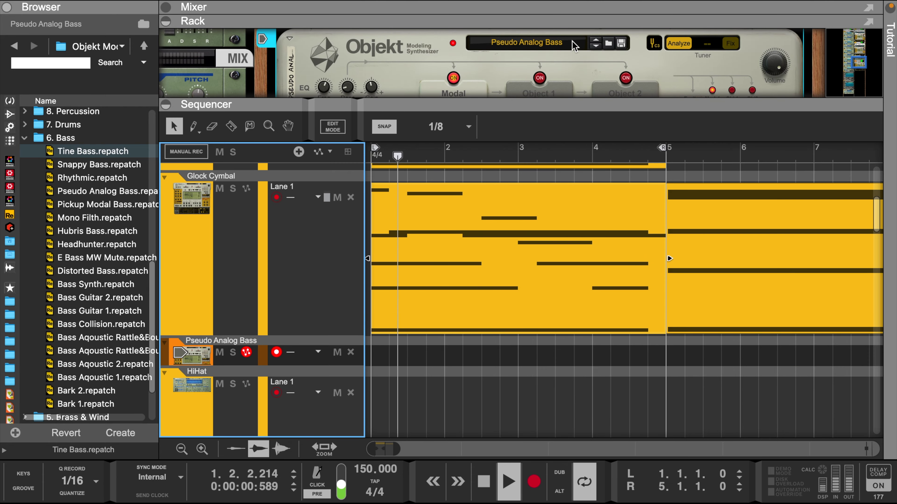
Raise the Glock Cymbal channel's low-pass cutoff, set its high-pass filter to 613 Hz in the Spectrum EQ, and lower its fader slightly.
left_click_drag(579, 22, 579, 280)
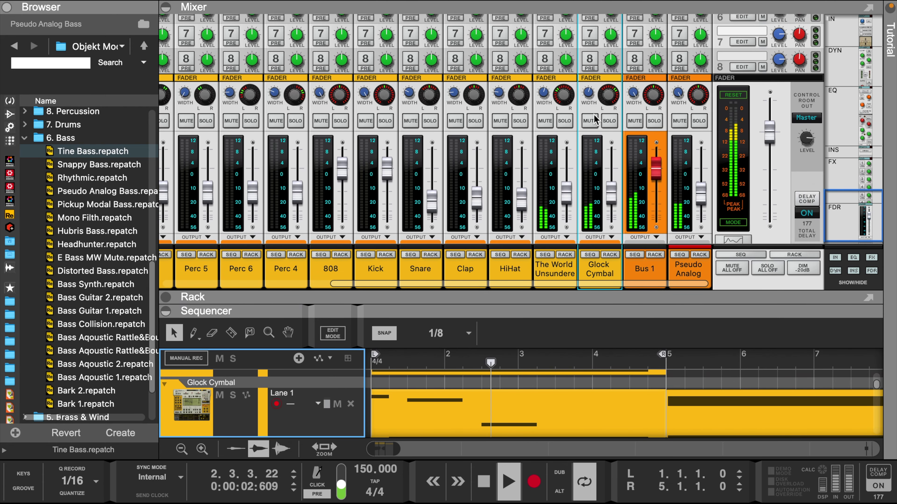
scroll(596, 120, "up", 5)
scroll(596, 120, "up", 5)
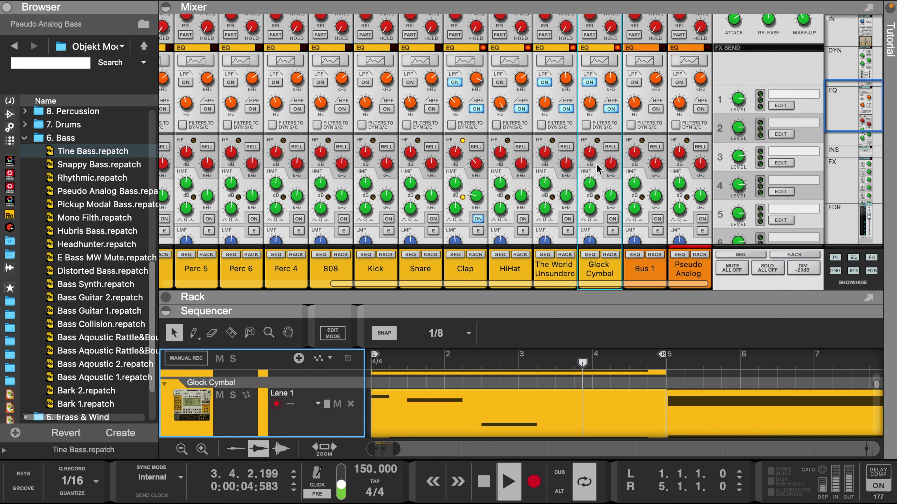
left_click(596, 112)
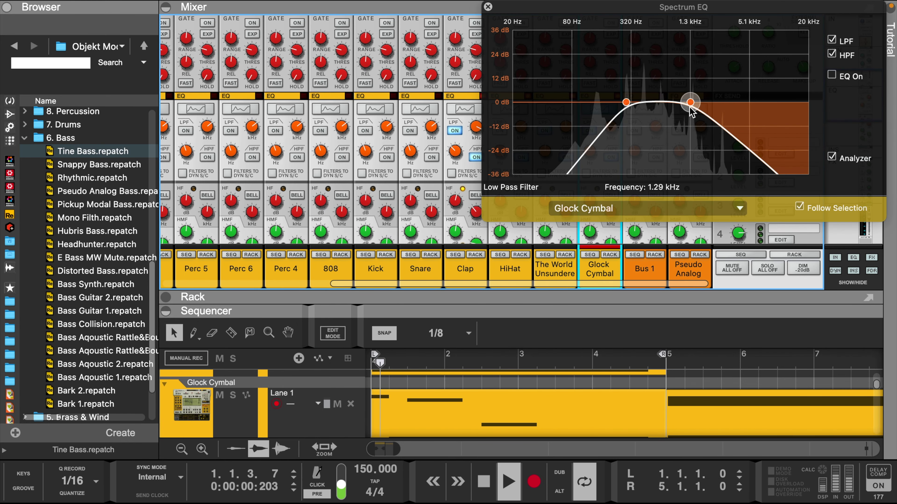
left_click_drag(691, 103, 720, 104)
left_click(626, 103)
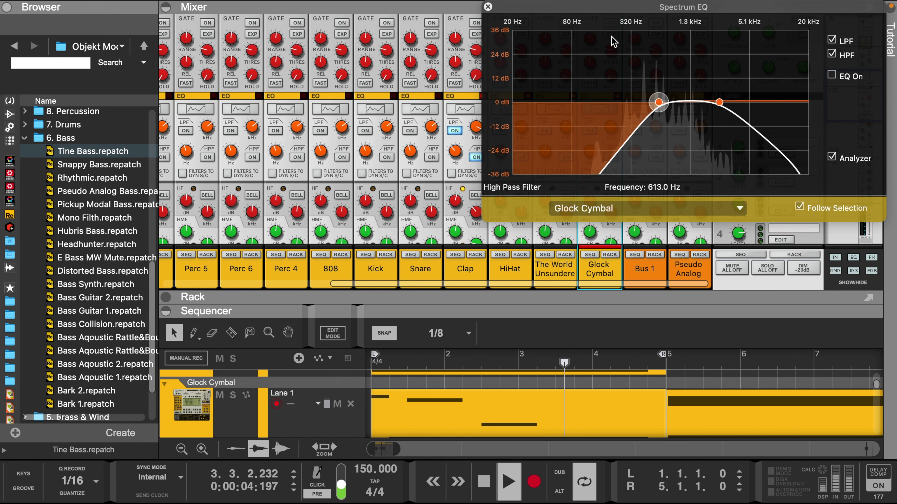
left_click(487, 8)
scroll(587, 180, "down", 10)
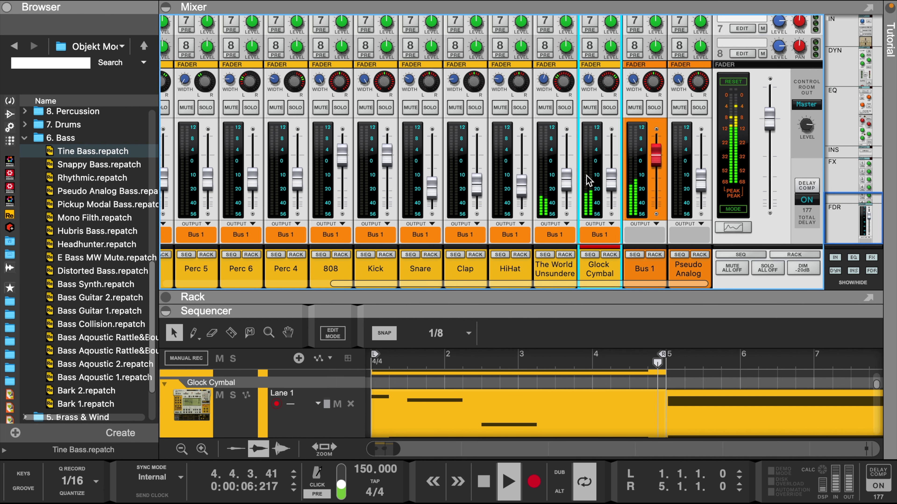
left_click_drag(612, 181, 613, 186)
Lower the high-pass cutoff of The World Unsundered channel slightly in the Spectrum EQ.
scroll(558, 157, "up", 10)
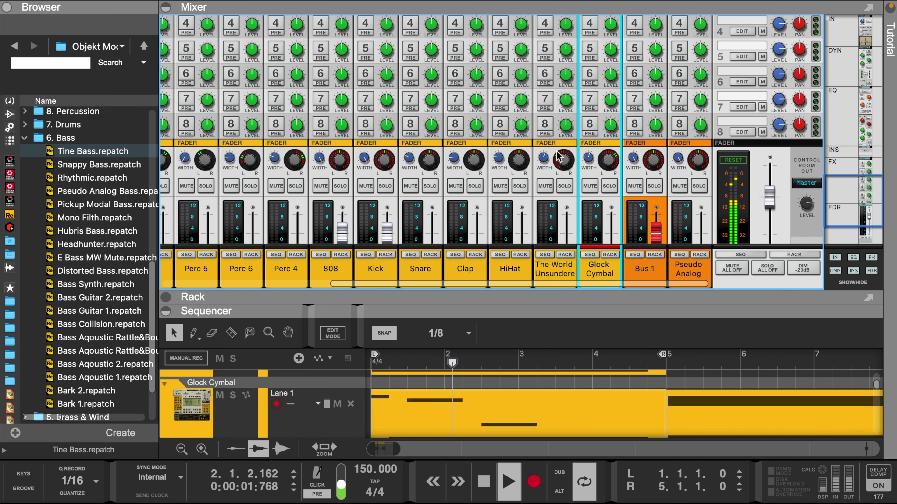
left_click(555, 91)
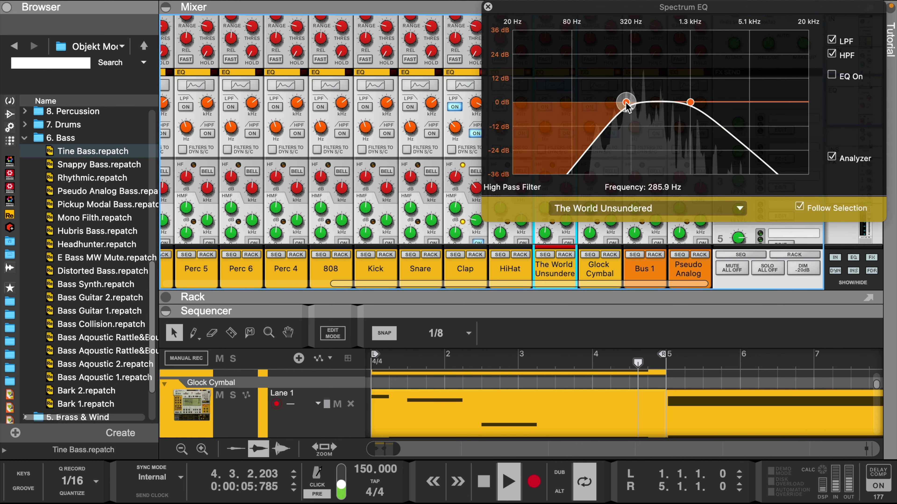
mouse_move(627, 105)
left_mouse_down()
mouse_move(596, 109)
mouse_move(612, 110)
left_mouse_up()
left_click(487, 6)
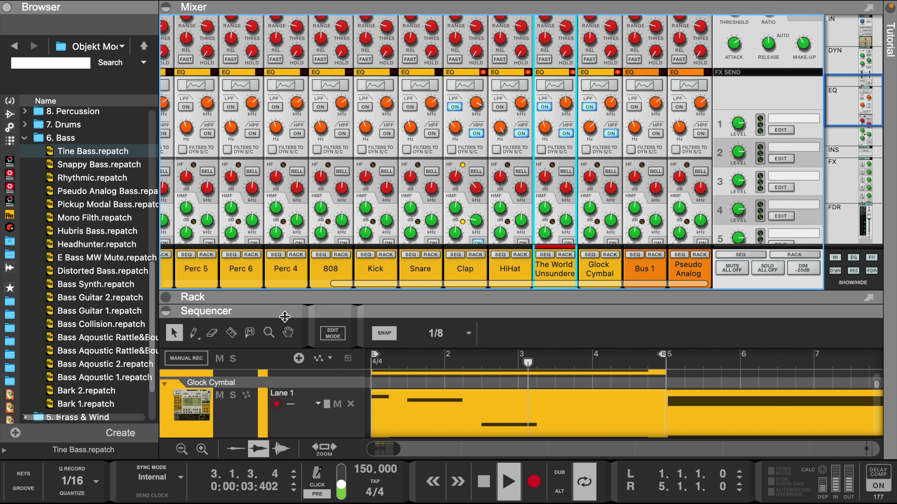
Set the Pseudo Analog Bass channel's stereo width to 0 and route its output to Bus 1.
scroll(562, 216, "down", 8)
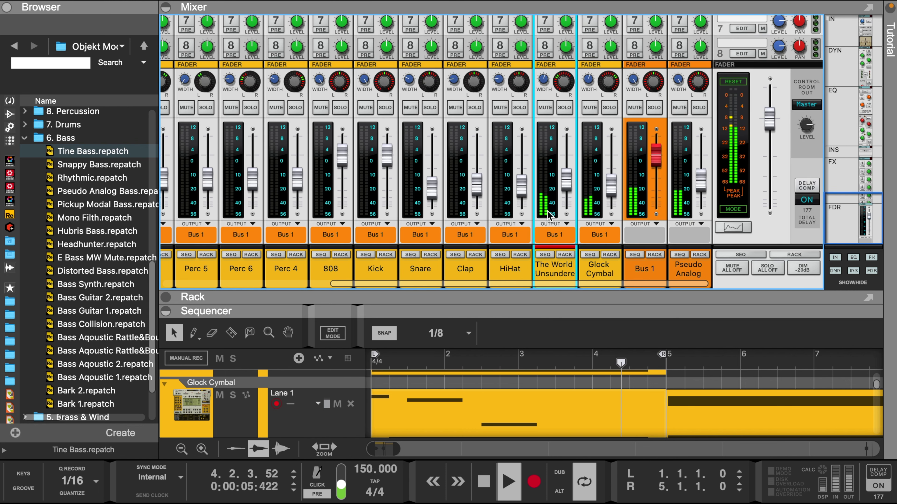
left_click(681, 83)
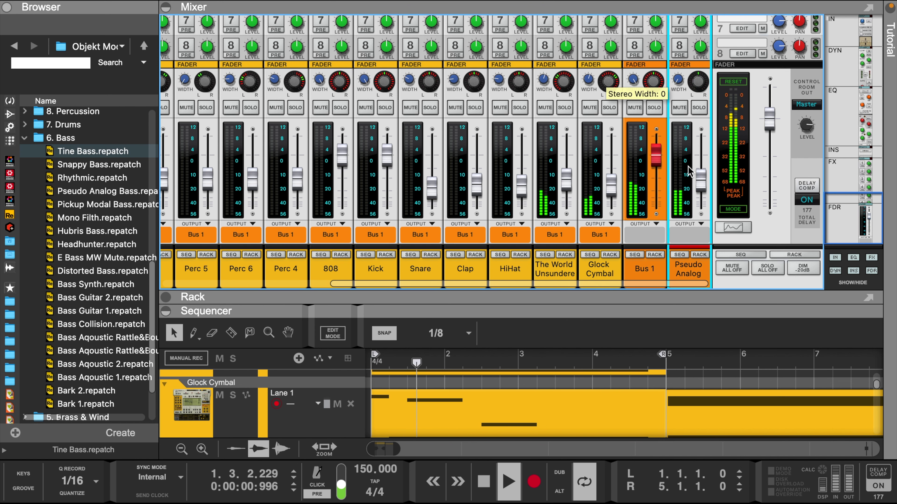
left_click(689, 233)
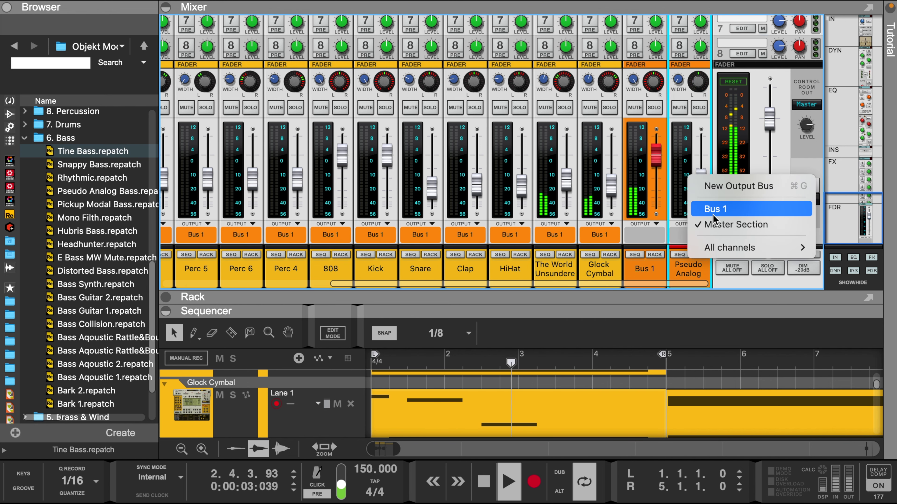
left_click(714, 212)
left_click_drag(701, 183, 703, 189)
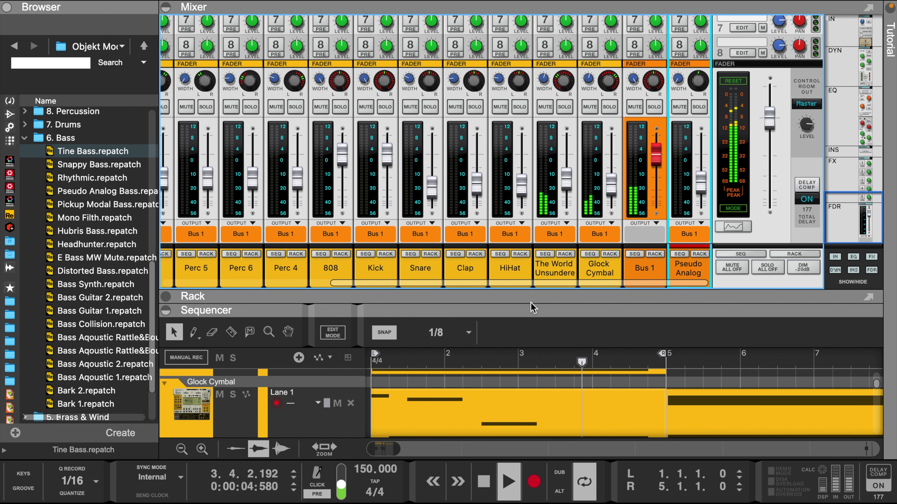
Enlarge the sequencer and create a four-bar clip from bar 1 on the Pseudo Analog Bass track.
left_click_drag(332, 291, 331, 99)
left_click(379, 370)
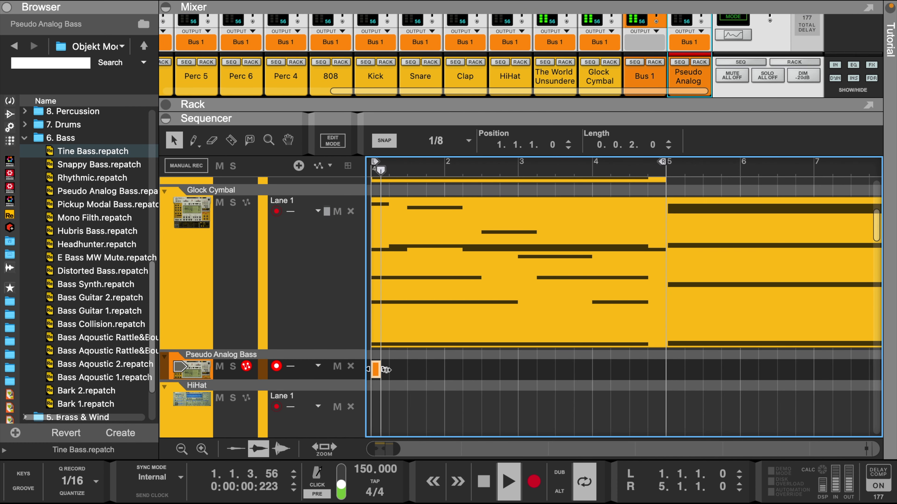
left_click_drag(384, 369, 653, 366)
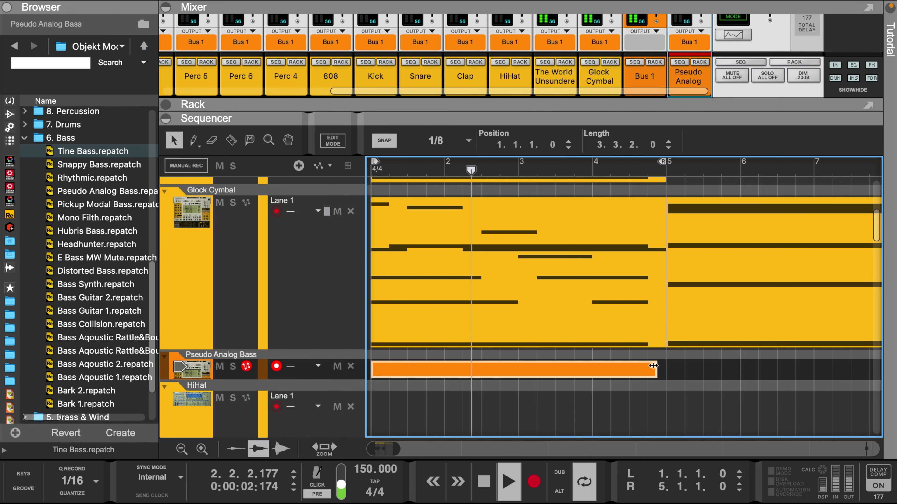
Open the Pseudo Analog Bass clip together with the first Glock Cymbal clip for note editing, so both sets of notes are shown.
left_click(559, 246, "shift")
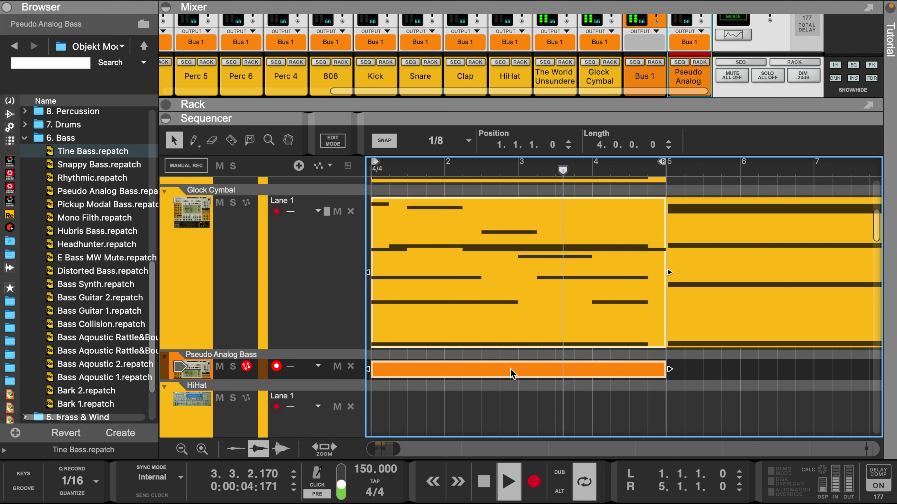
right_click(513, 374)
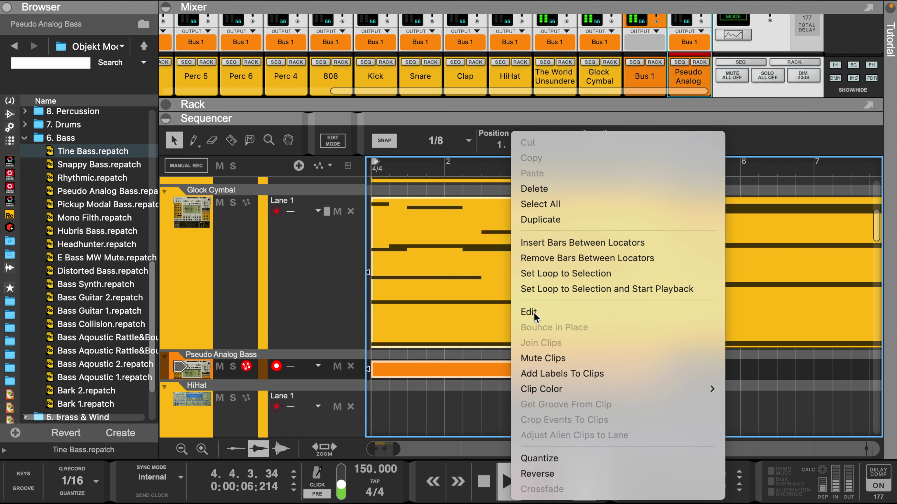
left_click(534, 313)
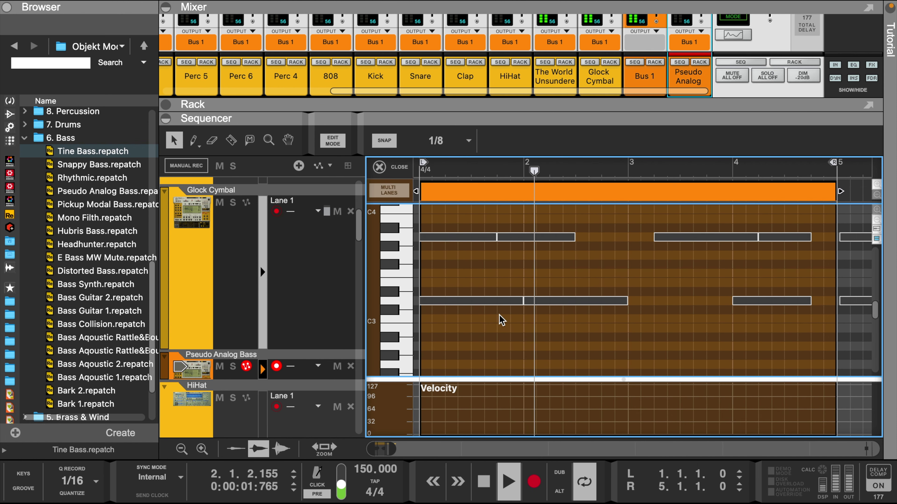
scroll(500, 315, "down", 4)
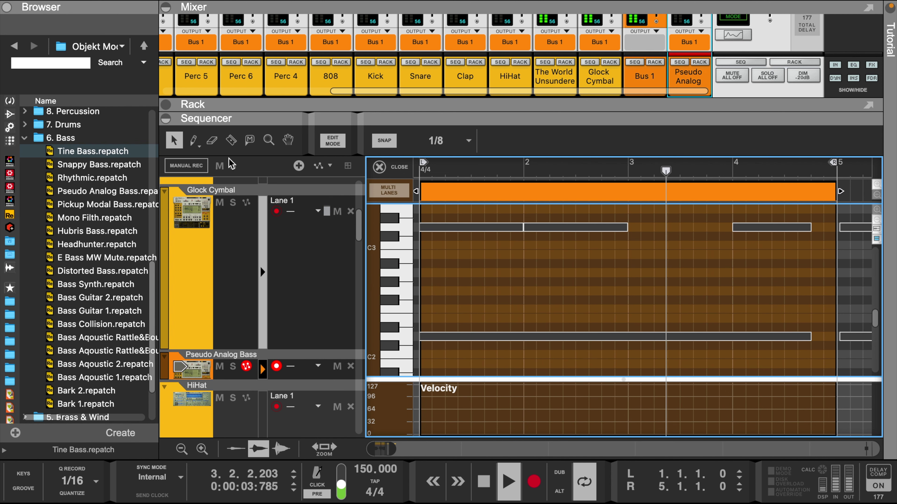
Draw a two-bar D2 note at the start of the bass clip and transpose it down an octave to D1.
left_click(194, 141)
left_click_drag(422, 337, 624, 319)
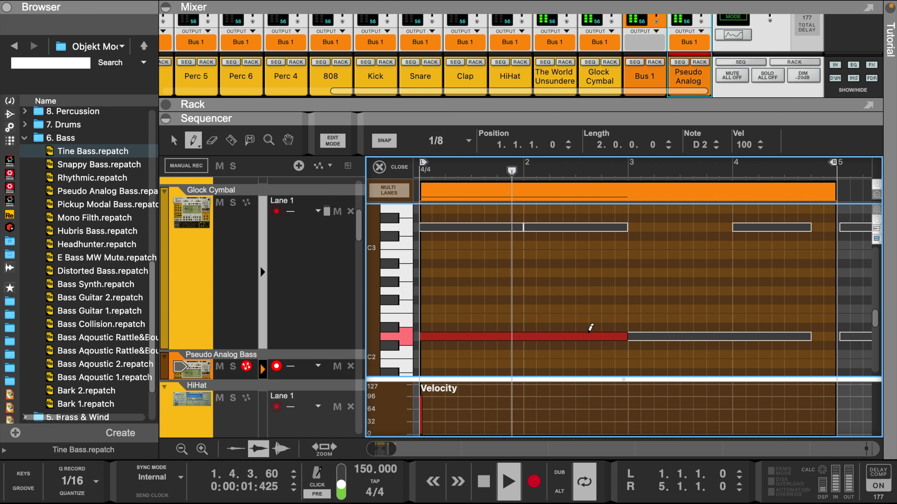
key("shift+Down")
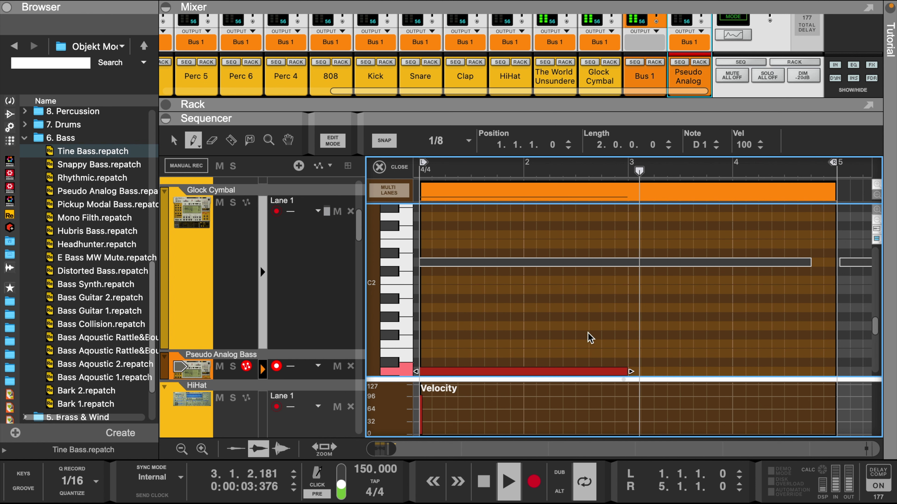
Try the bass note down at C#0 and return it to D1.
key("Down")
key("shift+Down")
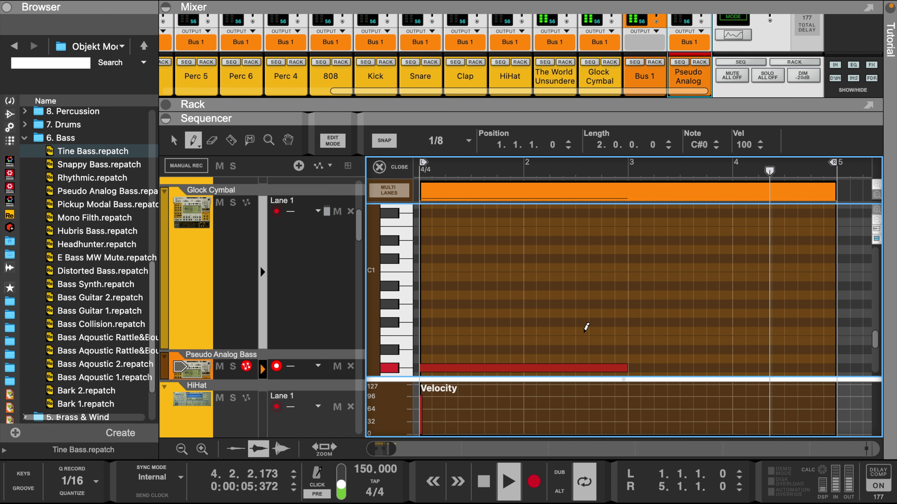
key("shift+Up")
key("q")
key("Up")
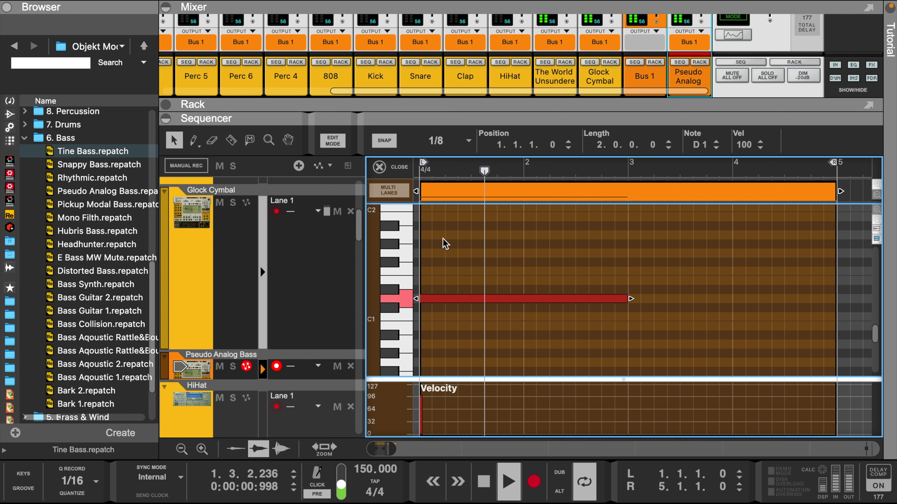
Close the clip editor and select the Pseudo Analog Bass clip in the arrangement.
scroll(445, 244, "up", 3)
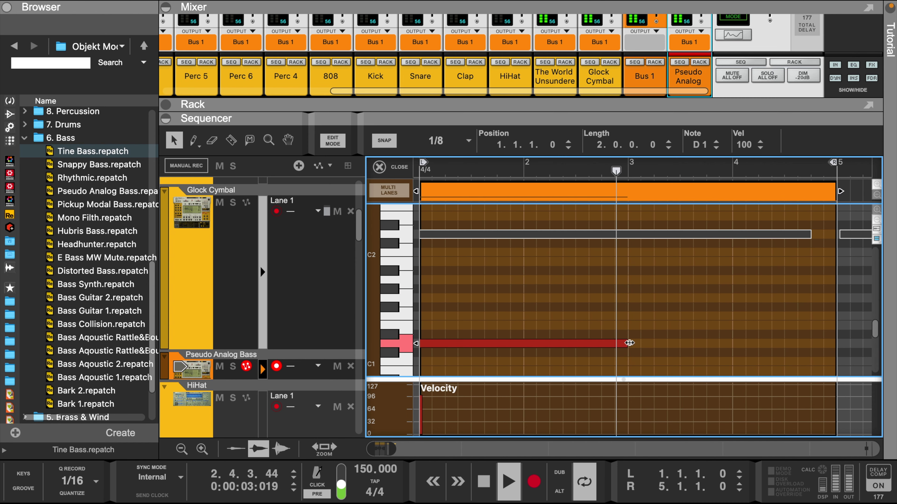
left_click(384, 170)
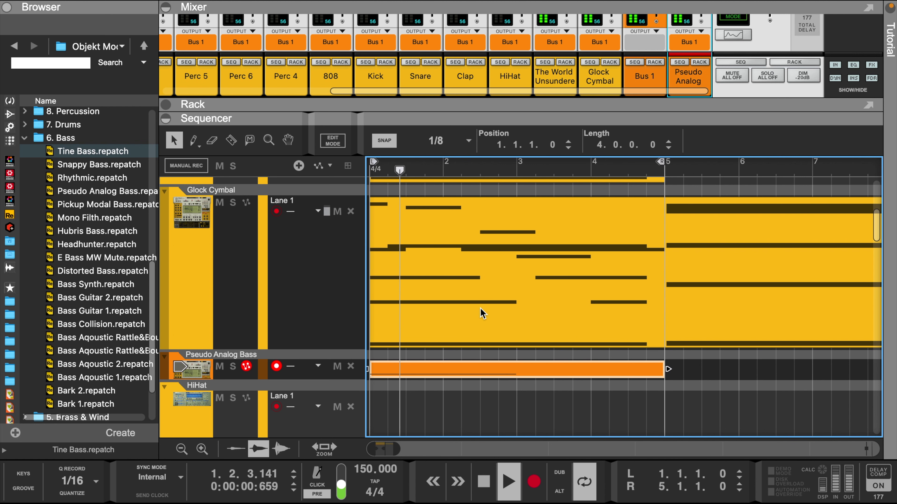
left_click(247, 321)
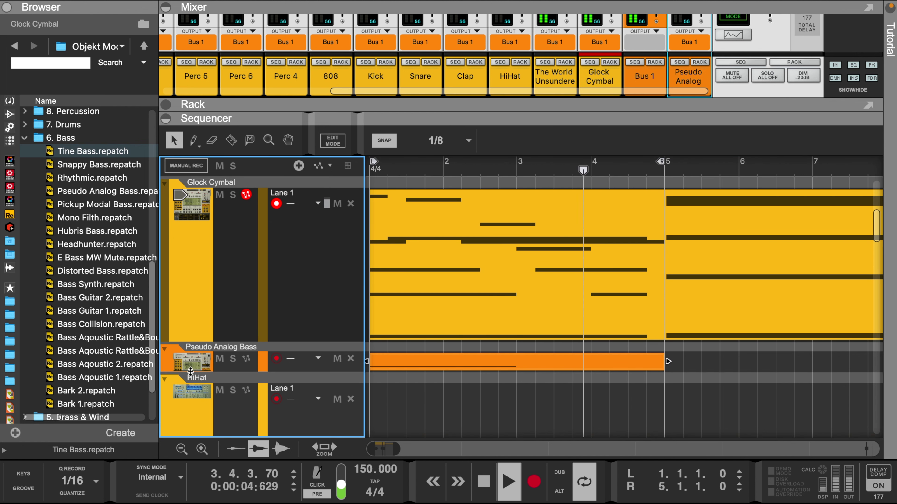
left_click(530, 363)
Reopen the Pseudo Analog Bass clip and add two half-bar notes across bar 4, A#1 followed by A1.
double_click(527, 402)
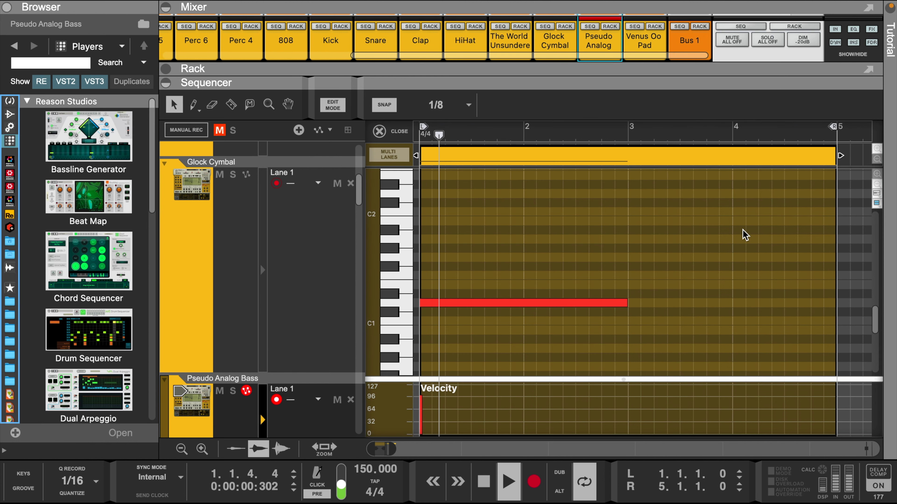
left_click_drag(734, 231, 786, 230)
left_click(795, 240)
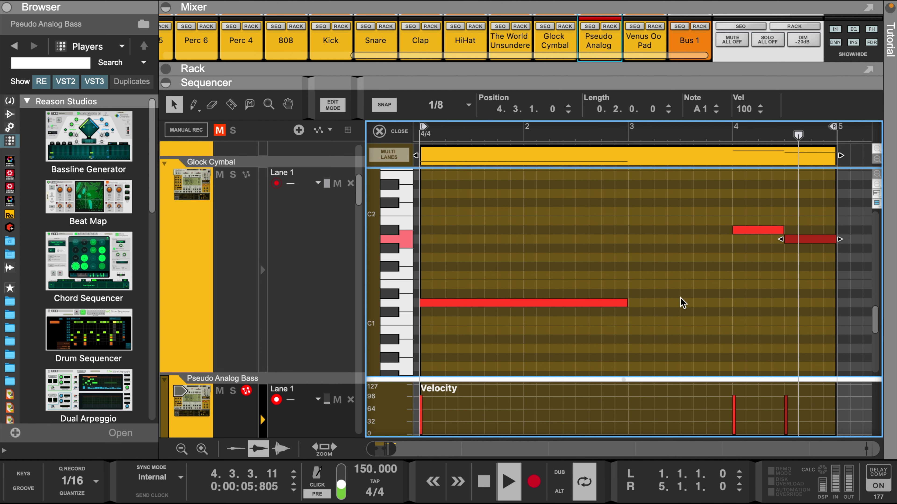
Show the Glock Cymbal devices in the rack and examine the channel's signal in the Spectrum EQ.
left_click(166, 291)
key("F6")
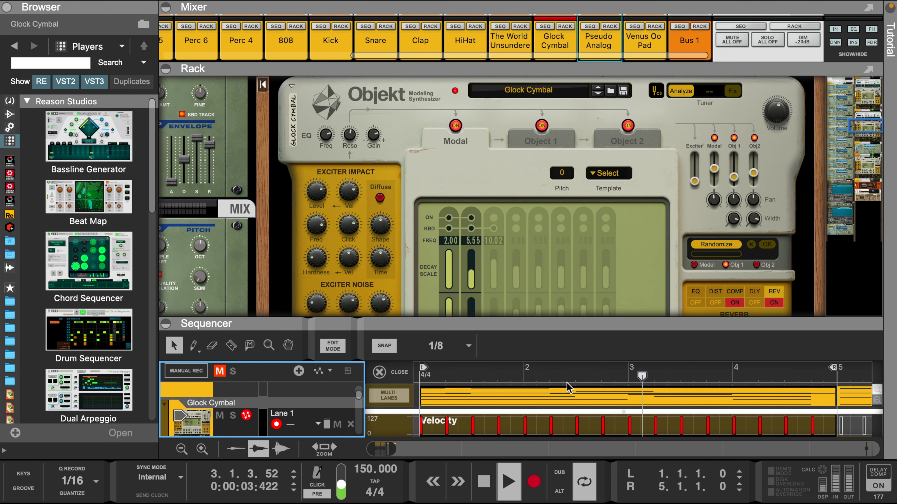
scroll(497, 203, "up", 3)
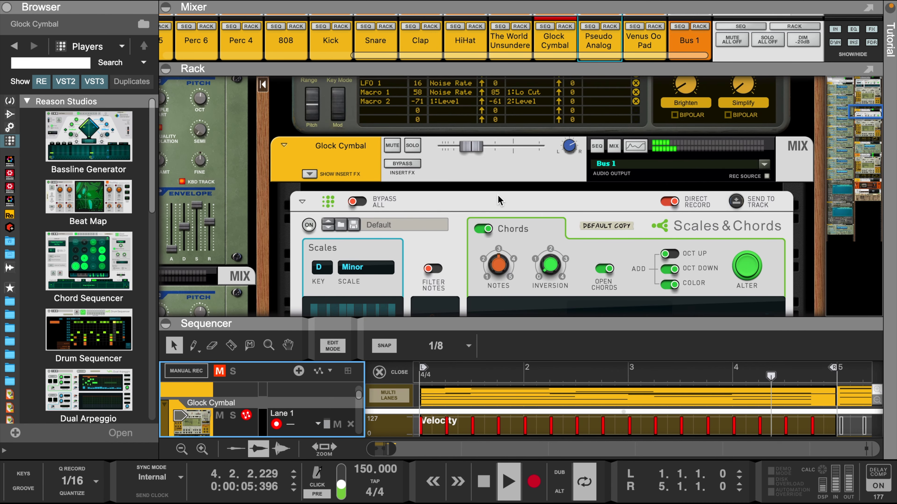
left_click(635, 146)
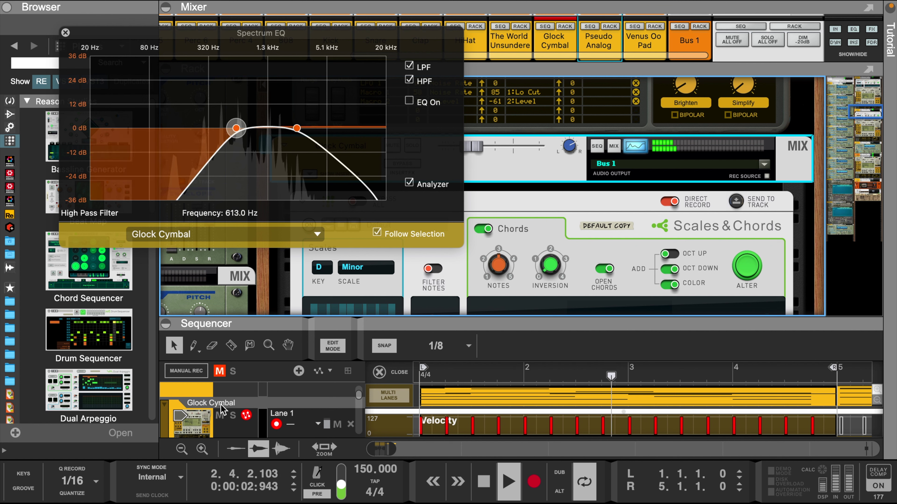
scroll(226, 410, "down", 2)
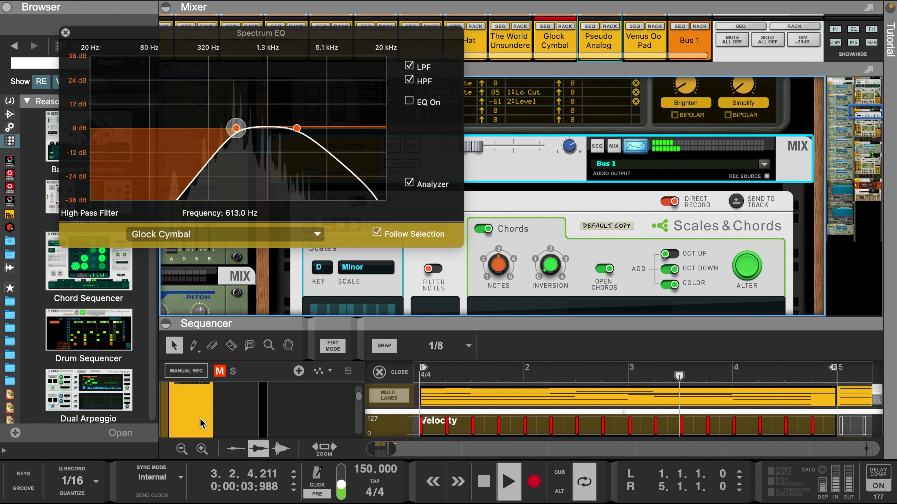
Leave clip editing, then enable the low-pass filter on the Pseudo Analog Bass channel and lower its cutoff slightly in the Spectrum EQ.
left_click(379, 373)
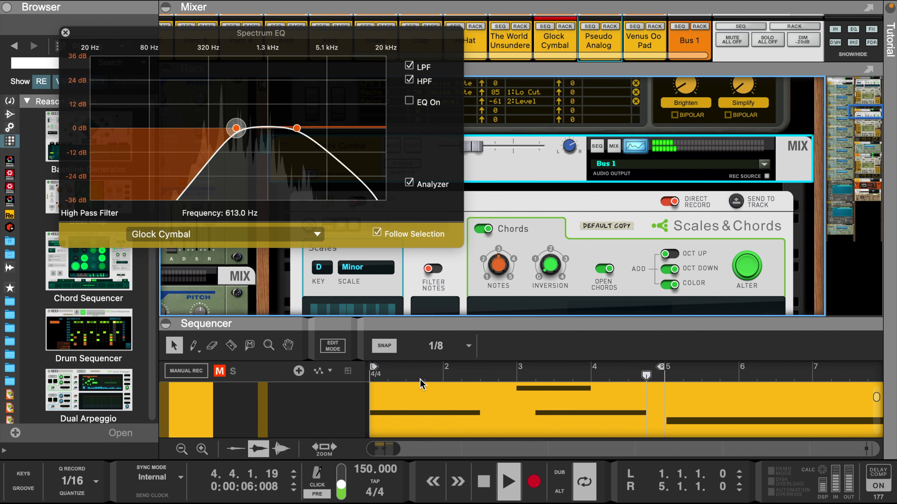
scroll(313, 421, "down", 2)
left_click(310, 420)
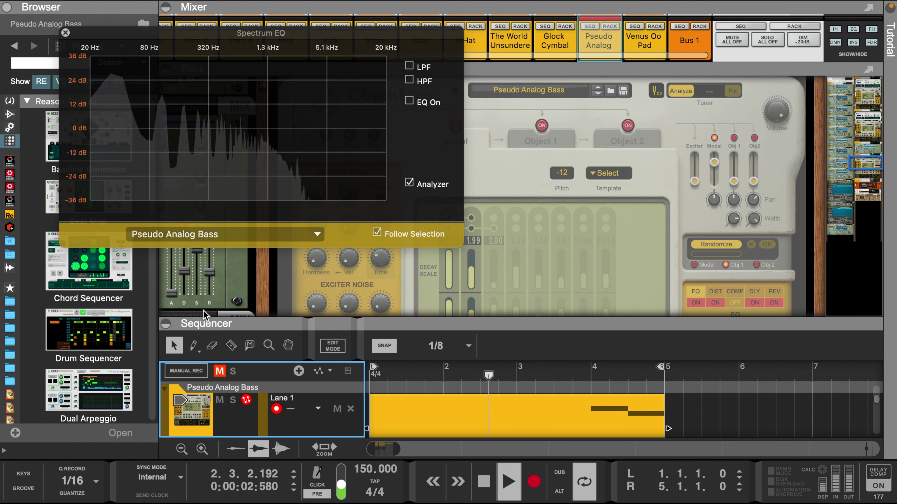
left_click(409, 66)
left_click_drag(310, 130, 296, 130)
left_click(66, 32)
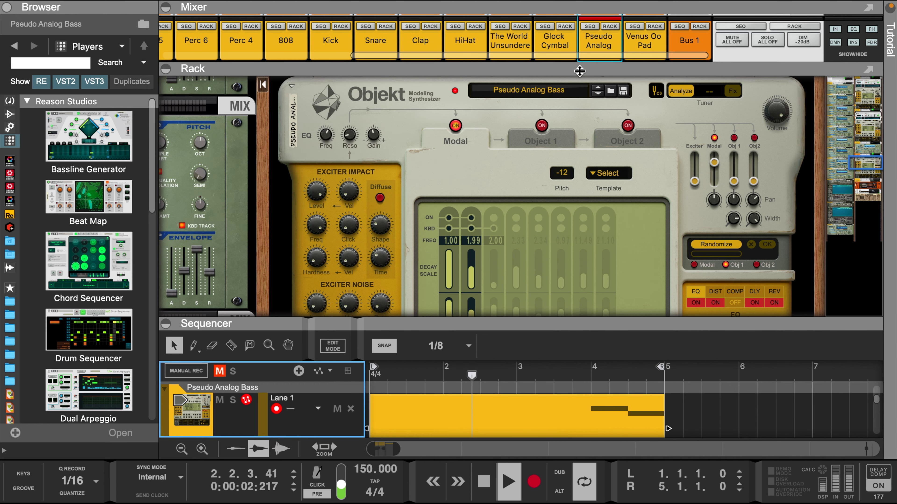
scroll(582, 229, "down", 8)
scroll(584, 233, "up", 5)
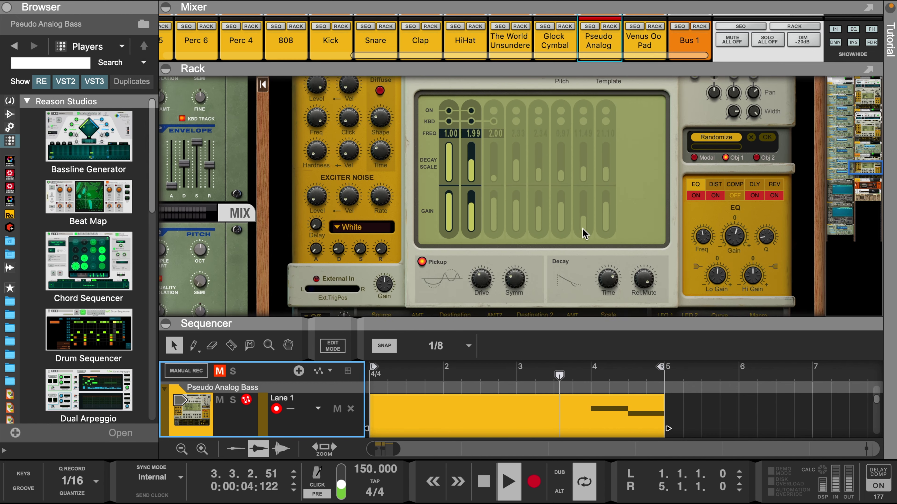
Nudge the Venus Oo Pad amp velocity, then draw D3 across bars 1 to 3 and A#3 across bar 4 in its clip.
scroll(583, 233, "up", 3)
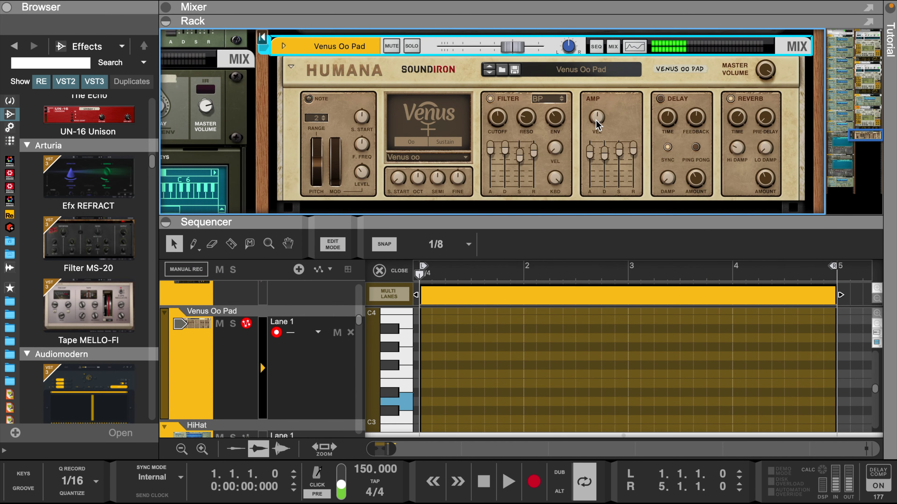
left_click_drag(597, 124, 597, 118)
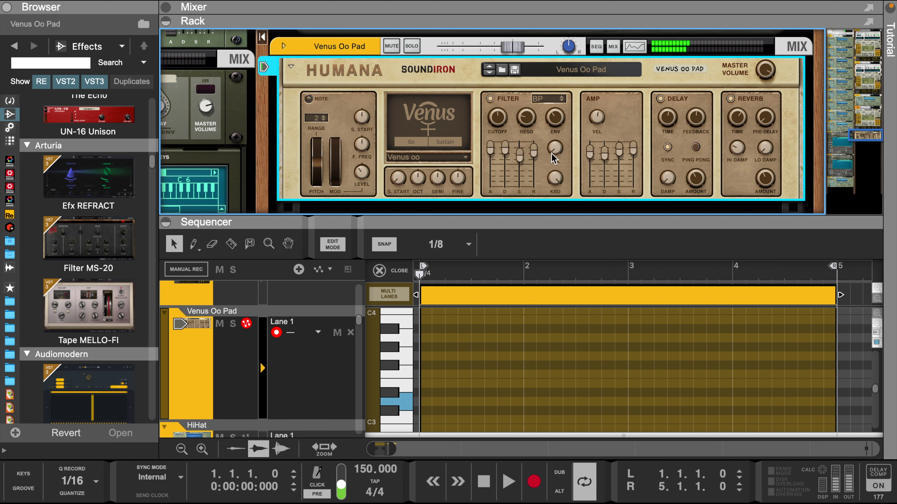
double_click(426, 402)
left_click_drag(436, 401, 733, 401)
key("space")
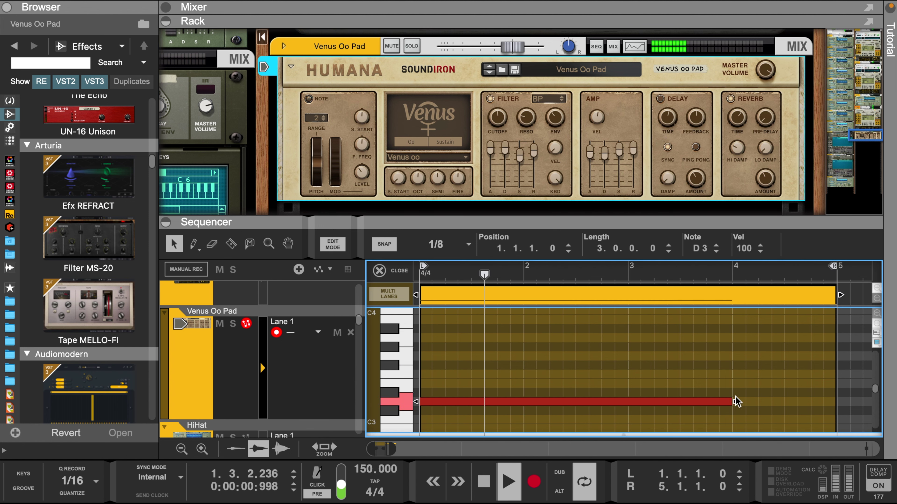
double_click(739, 329)
left_click_drag(745, 330, 837, 331)
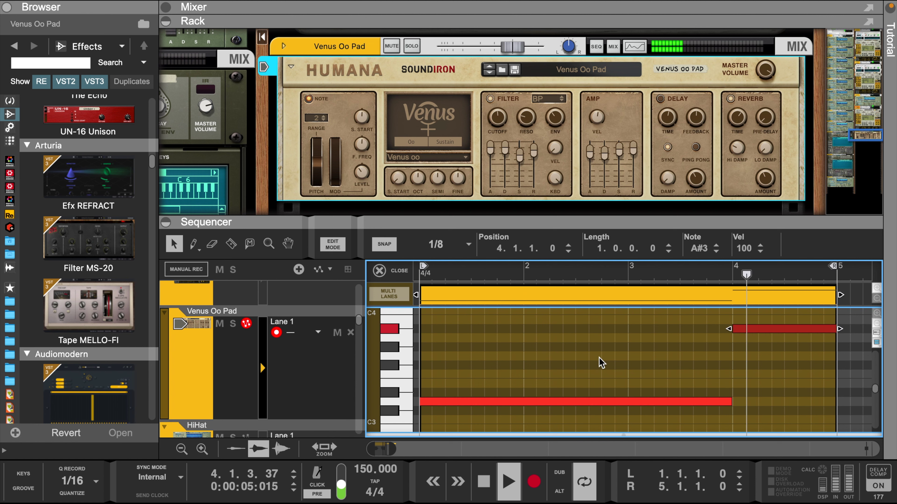
In the Spectrum EQ, enable the Venus Oo Pad channel's high-pass filter at about 256 Hz and low-pass filter at about 5.67 kHz.
left_click(634, 47)
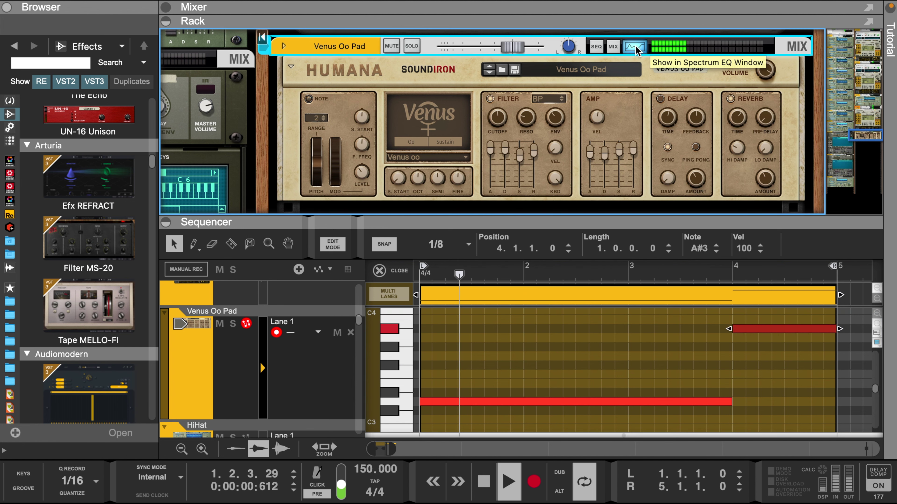
left_click(634, 47)
left_click(409, 80)
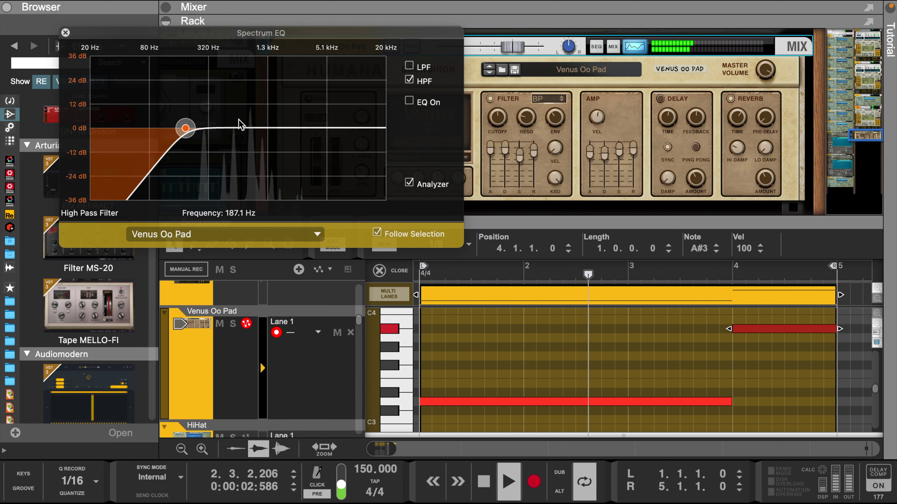
left_click_drag(186, 128, 203, 130)
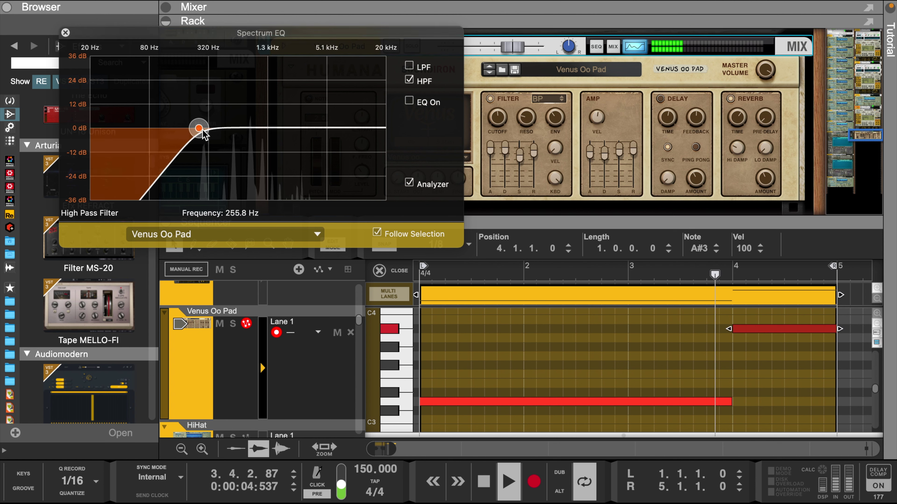
left_click(409, 65)
left_click_drag(386, 128, 331, 128)
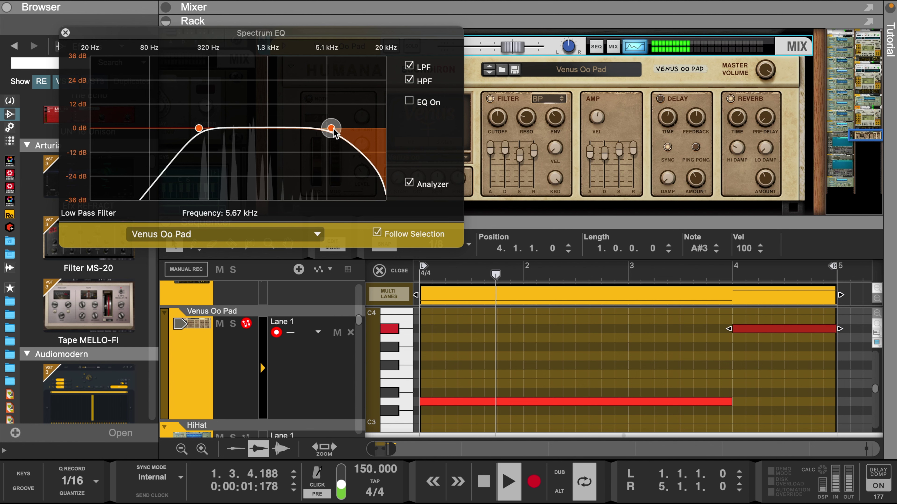
left_click(66, 33)
Show the insert effects of the Venus Oo Pad channel and add an Audiomatic Retro Transformer there.
scroll(302, 93, "up", 1)
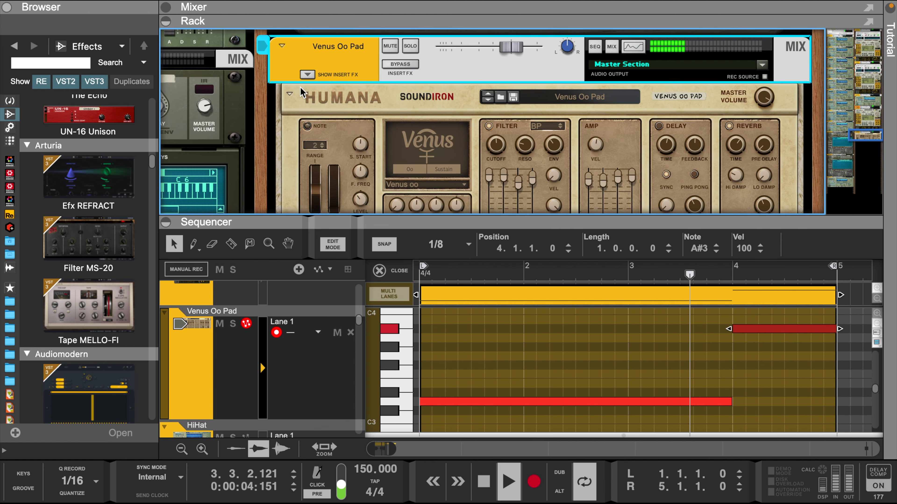
left_click(307, 75)
left_click(27, 116)
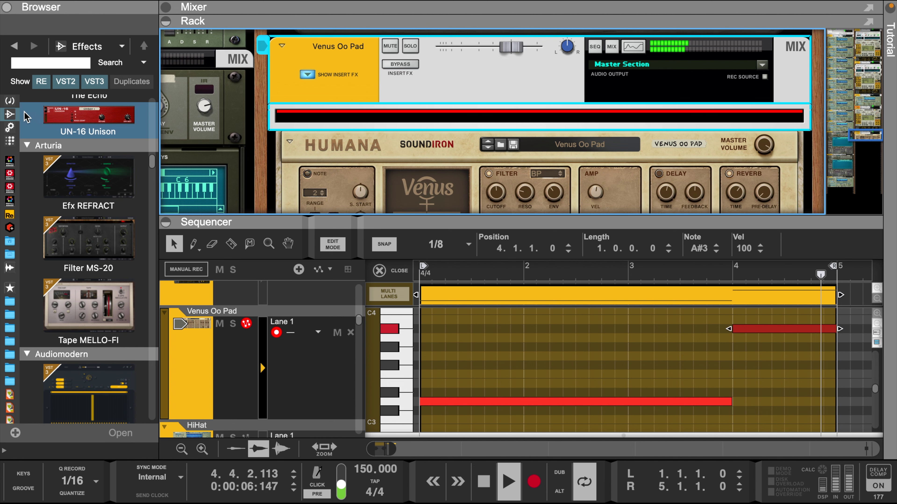
left_click(9, 101)
scroll(79, 191, "down", 8)
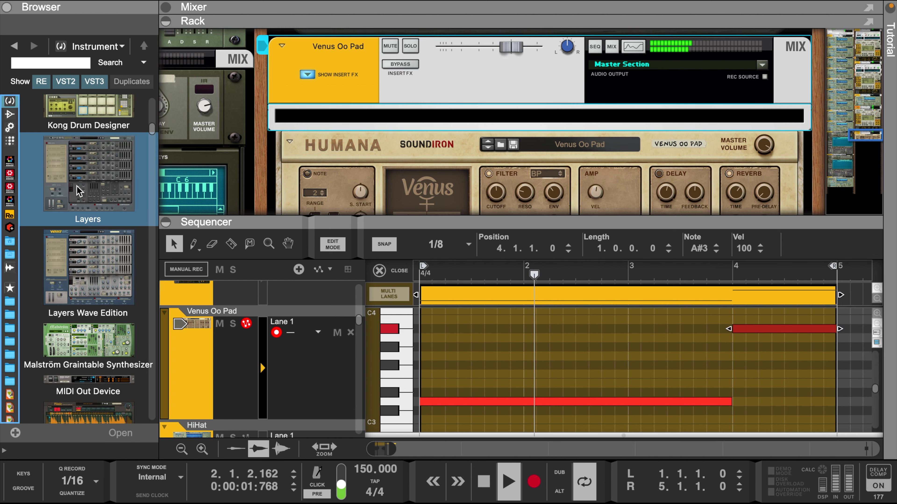
scroll(79, 191, "down", 5)
left_click(10, 114)
left_click(76, 261)
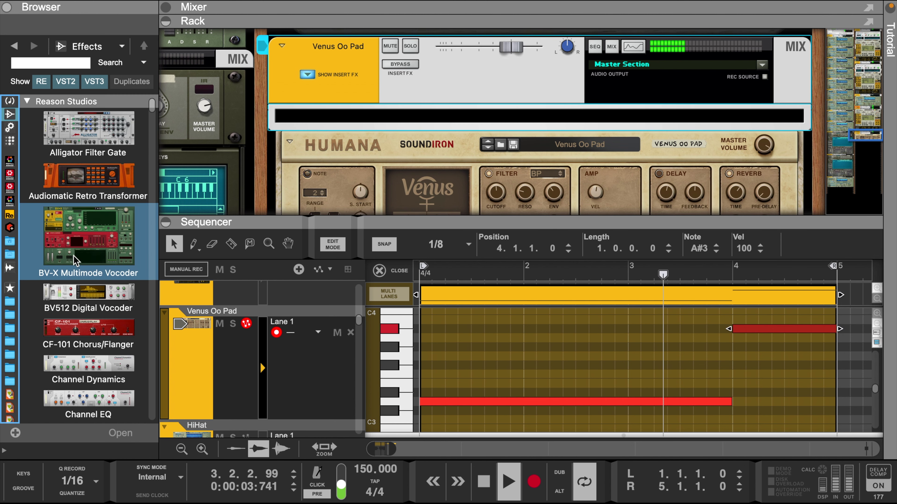
left_click(89, 176)
left_click_drag(88, 176, 357, 131)
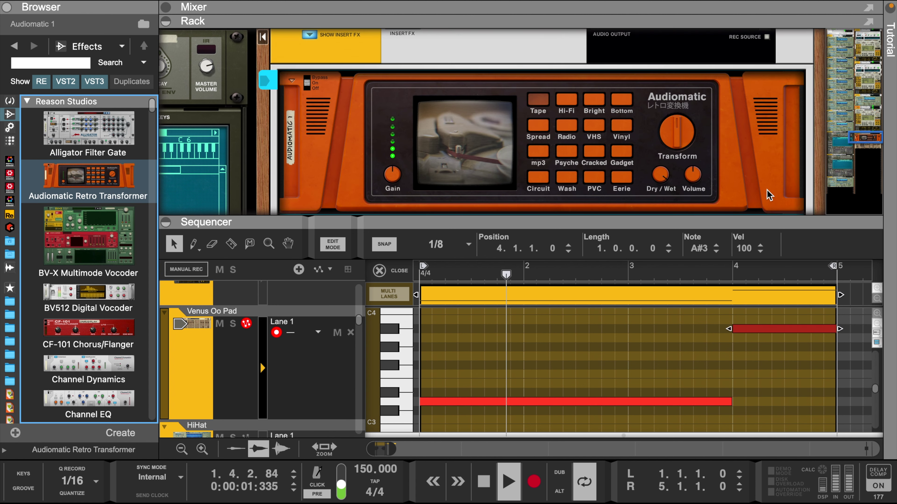
Choose the Eerie preset on the Audiomatic and set its Dry/Wet to 44%.
left_click(621, 182)
mouse_move(665, 192)
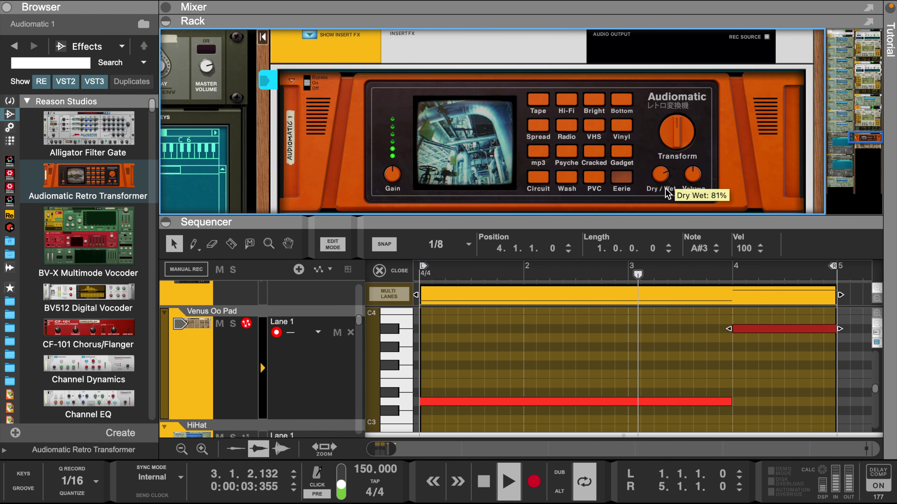
left_click_drag(667, 208, 668, 210)
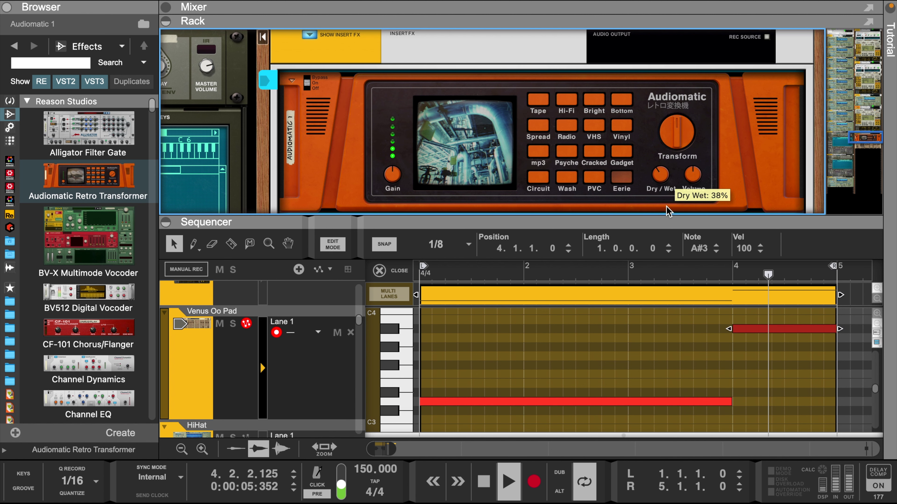
scroll(414, 64, "up", 2)
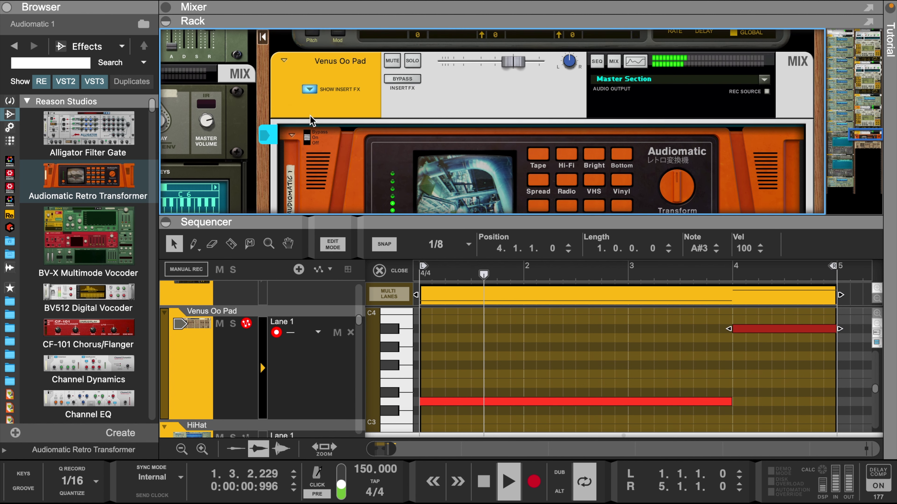
scroll(414, 64, "down", 3)
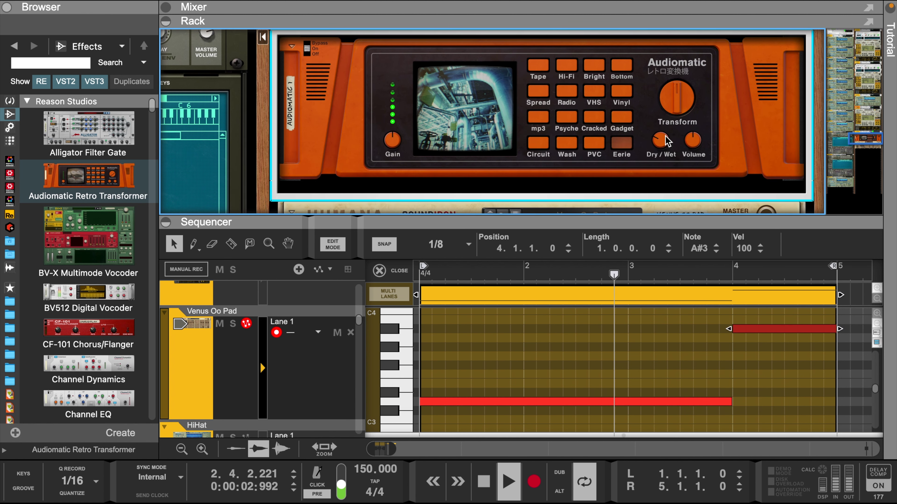
mouse_move(664, 137)
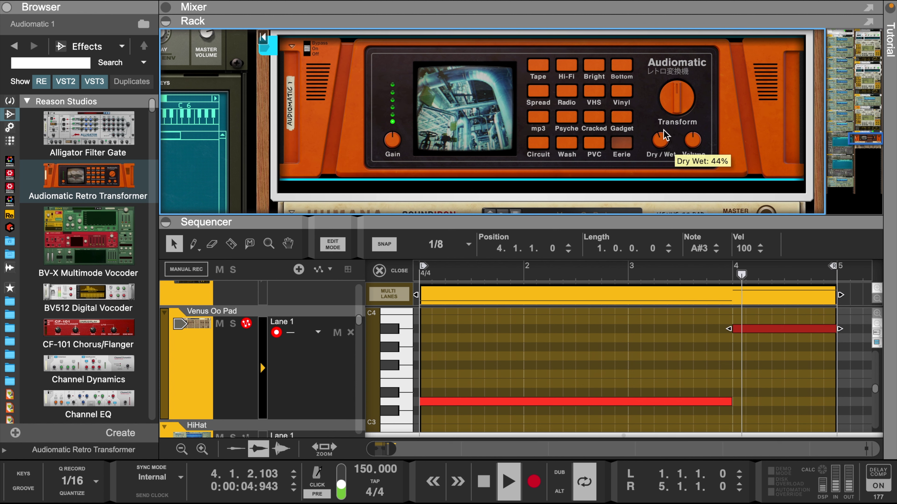
Audition the Venus Oo Pad channel in solo and switch the Audiomatic to the Tape preset.
scroll(520, 80, "up", 3)
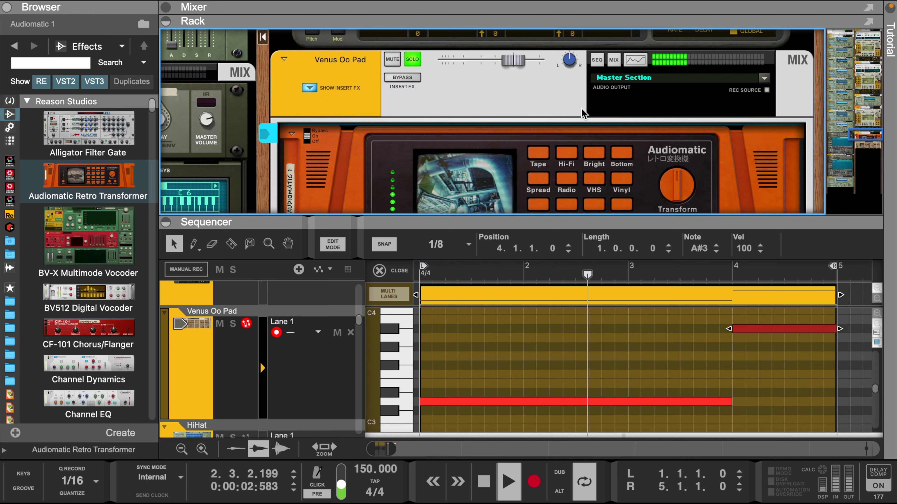
scroll(582, 113, "down", 3)
left_click(540, 81)
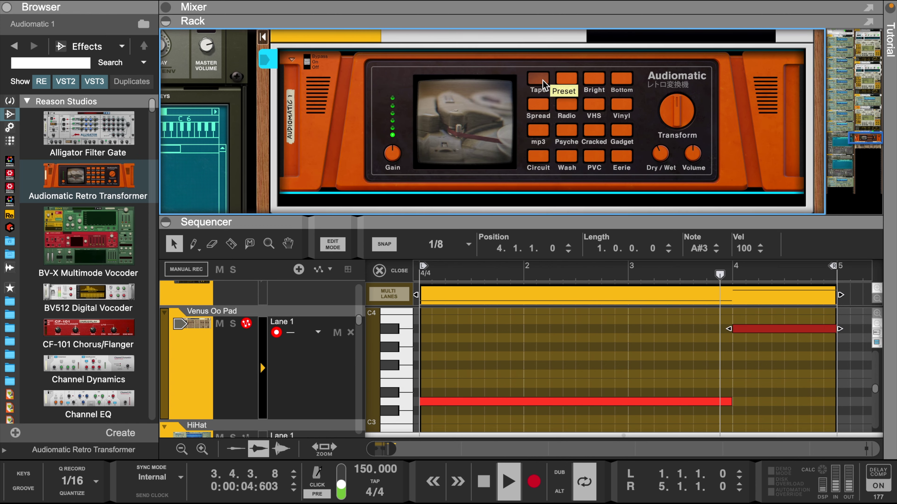
Raise the velocity of the Venus Oo Pad notes to 127 and the HUMANA master volume to 12.0 dB.
scroll(506, 59, "up", 2)
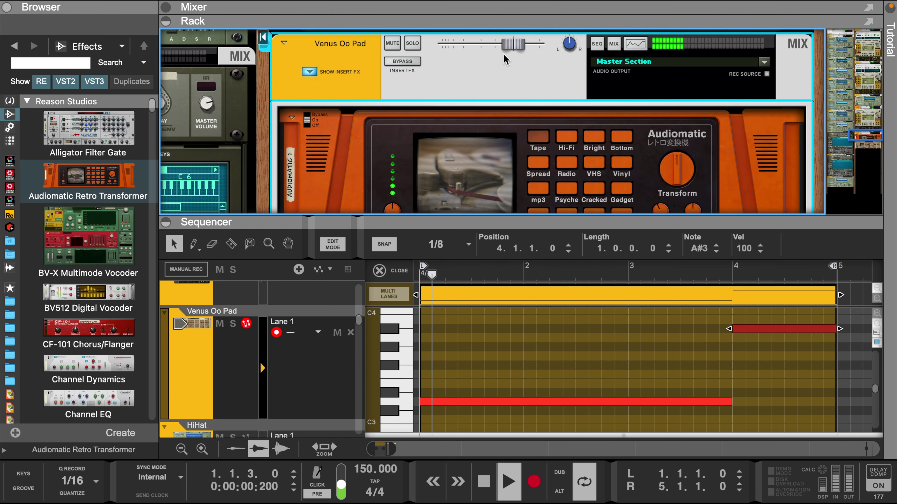
left_click_drag(497, 223, 481, 173)
key("w")
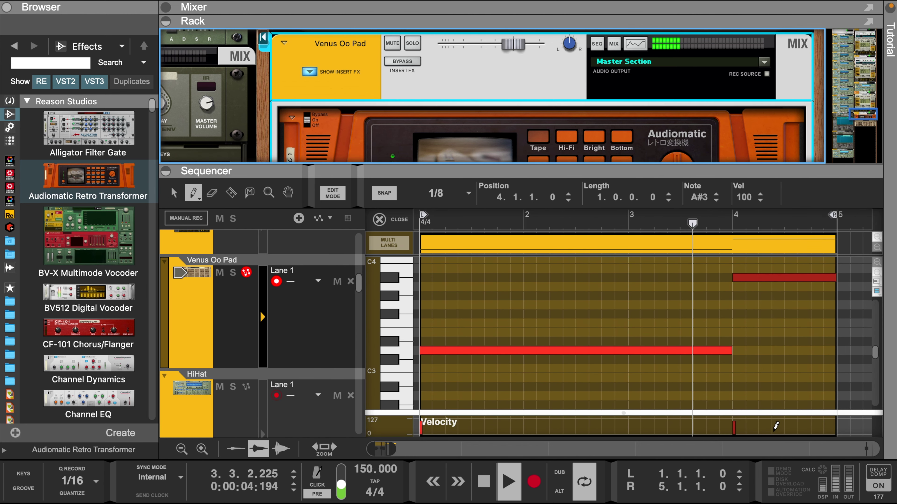
left_click(735, 420)
scroll(585, 110, "down", 6)
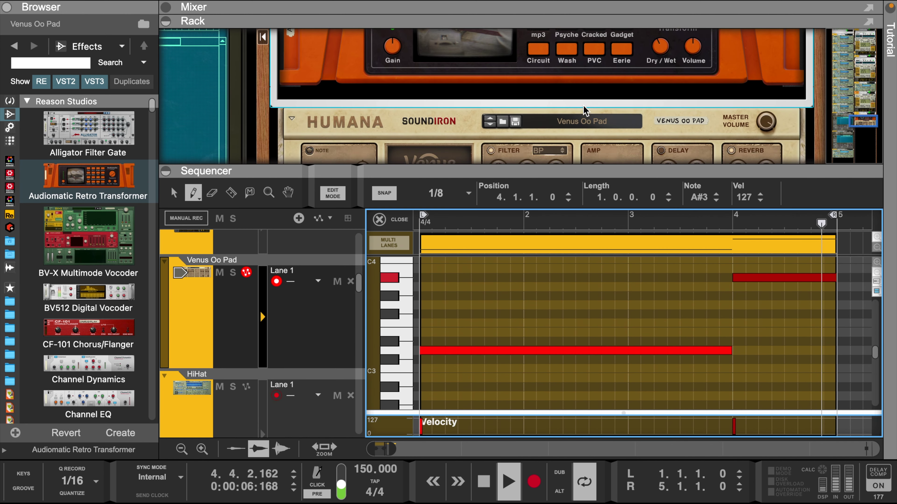
left_click(762, 67)
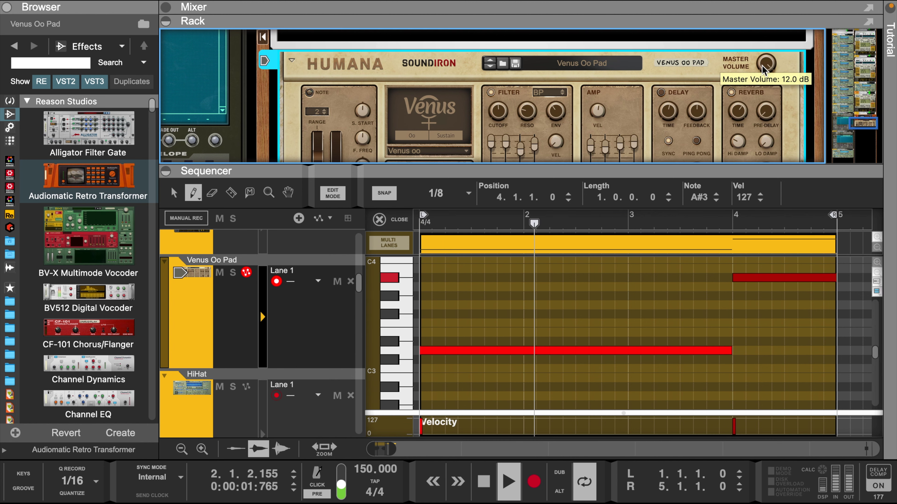
Route the Venus Oo Pad channel to Bus 1, lower its level to about -5 dB and narrow its stereo width to about 77.
key("F5")
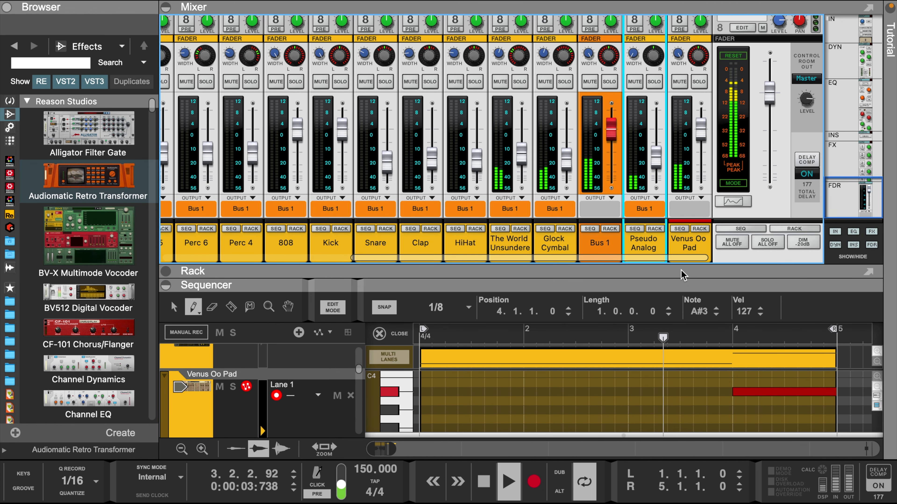
left_click(700, 201)
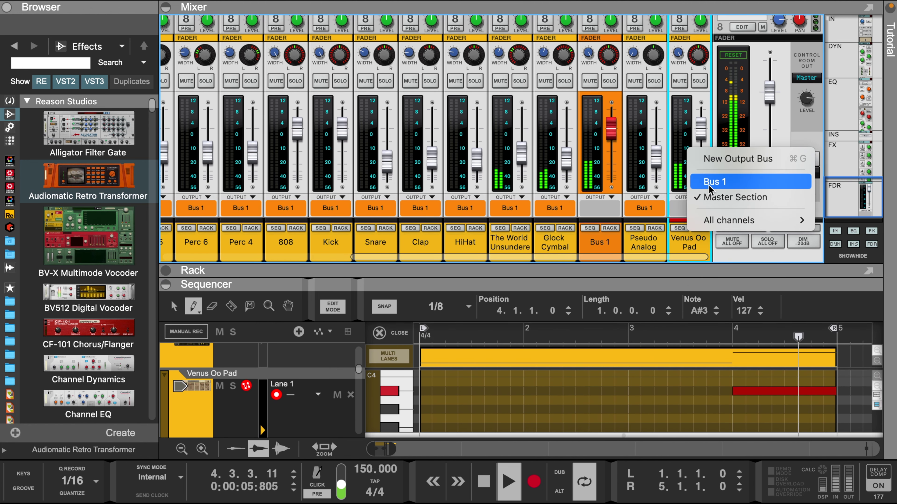
left_click(713, 176)
mouse_move(701, 141)
left_mouse_down()
mouse_move(701, 150)
mouse_move(700, 139)
left_mouse_up()
left_click_drag(680, 58, 680, 103)
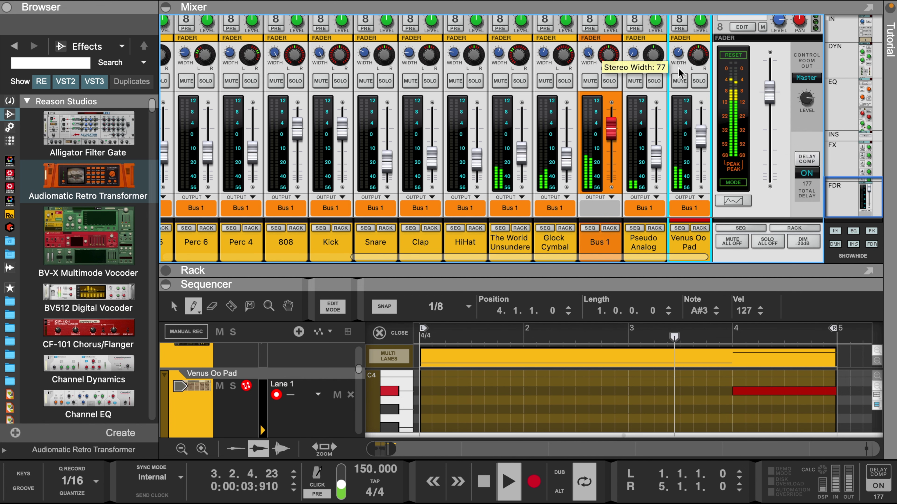
left_click(700, 228)
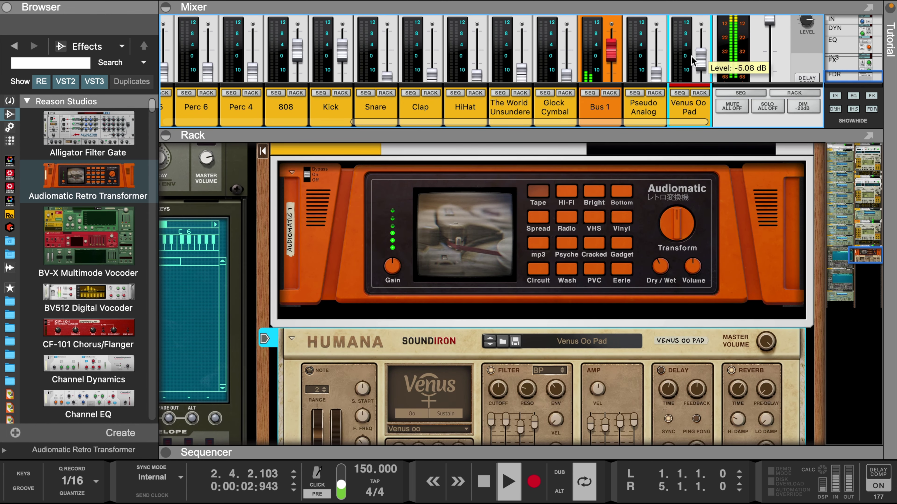
Add the PanCake2 effect after the Audiomatic in the Venus Oo Pad insert chain and open its plug-in window.
left_click(28, 143)
scroll(27, 143, "down", 20)
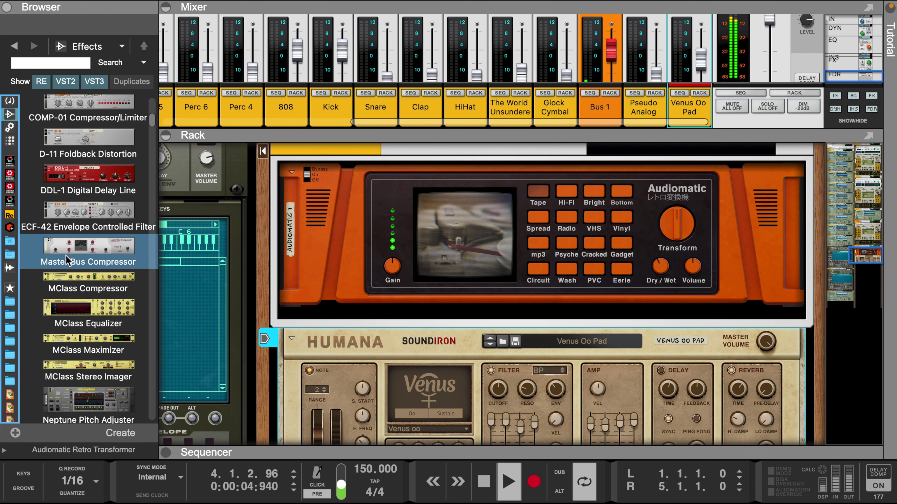
scroll(70, 261, "down", 10)
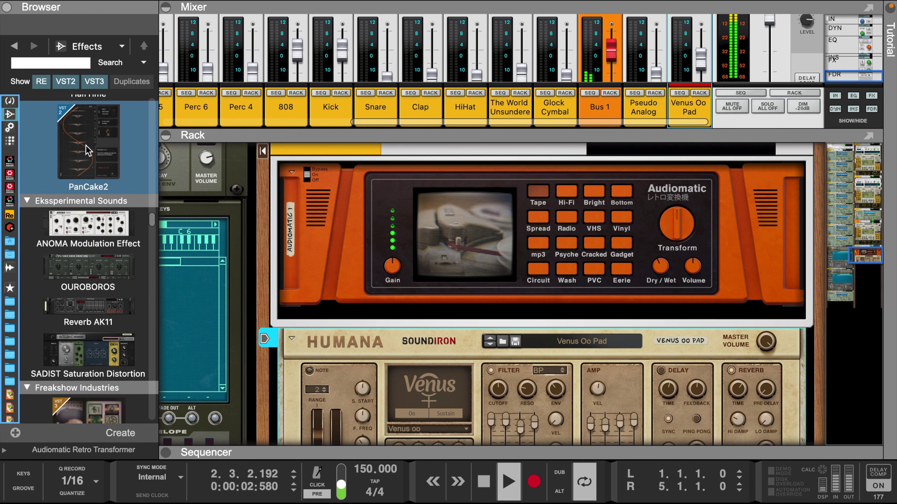
mouse_move(87, 150)
left_mouse_down()
mouse_move(331, 250)
mouse_move(351, 318)
left_mouse_up()
left_click(646, 367)
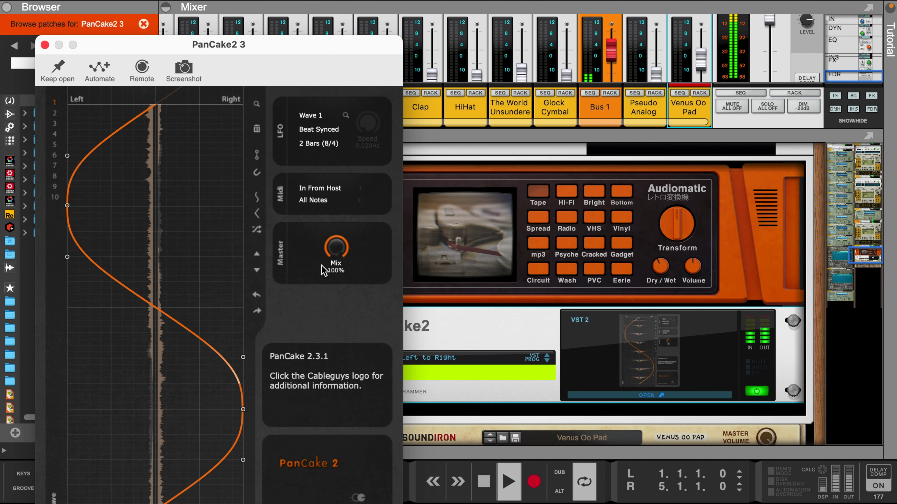
Set the PanCake2 Mix to 82% and its beat-synced LFO length to 8 Bars.
left_click_drag(335, 247, 336, 251)
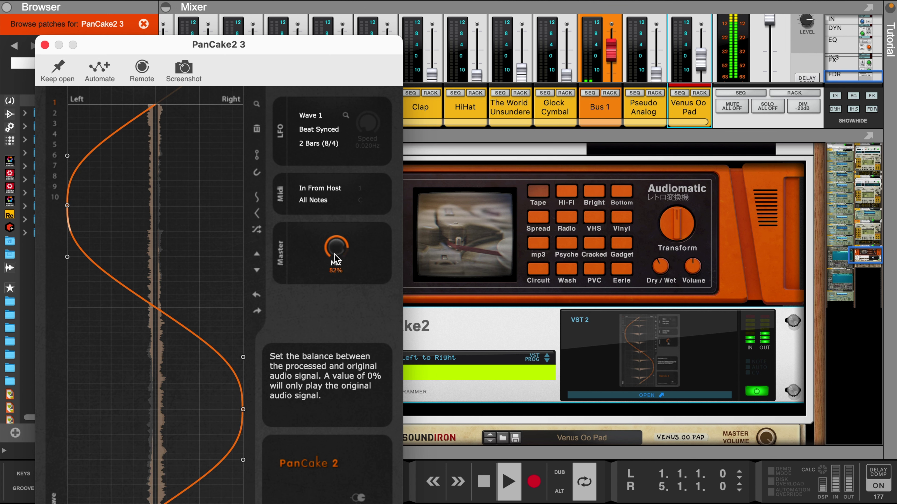
left_click(319, 143)
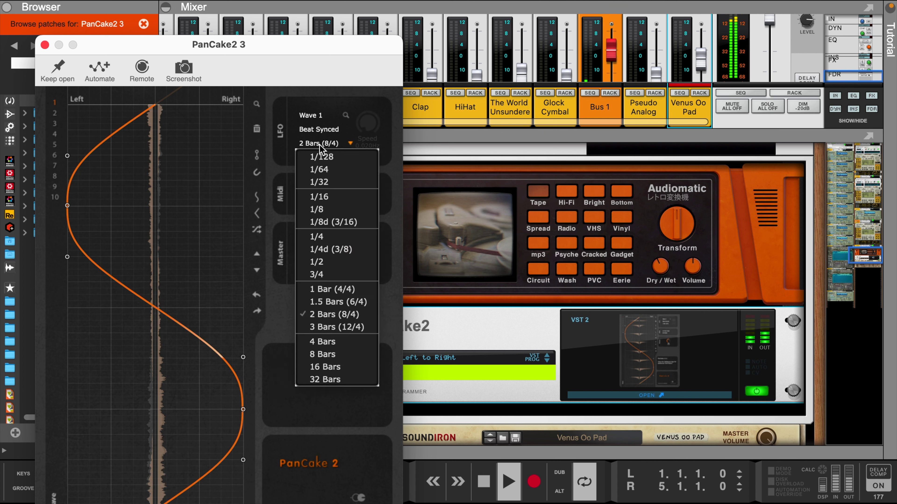
left_click(326, 342)
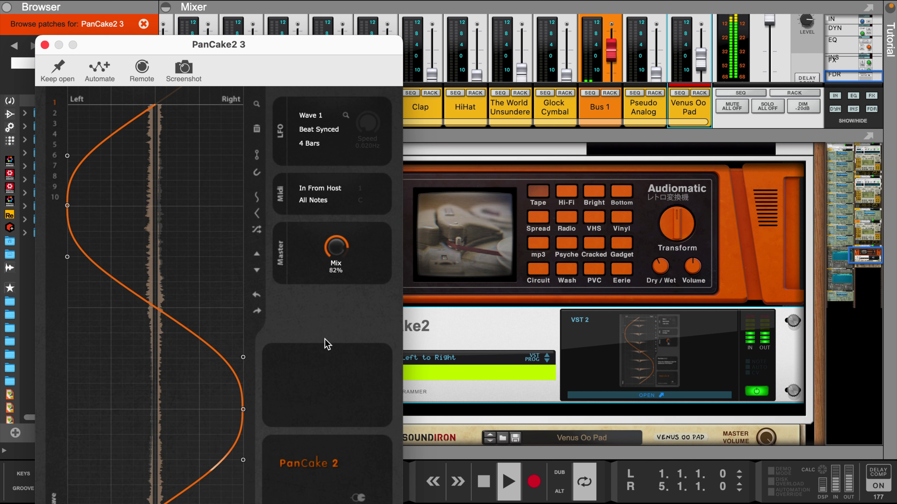
left_click(315, 153)
left_click(341, 355)
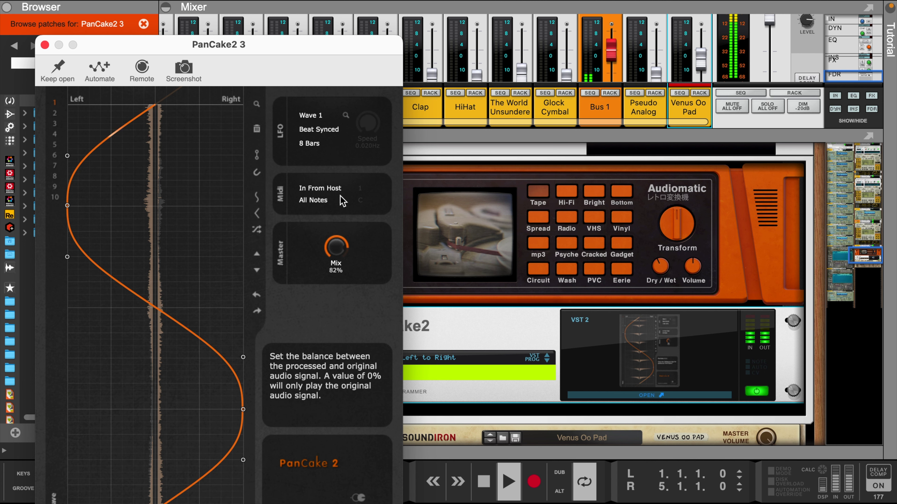
Set the PanCake2 beat-synced LFO length to 4 Bars, close its window and set the Audiomatic Dry/Wet to 64%.
left_click(310, 143)
left_click(336, 342)
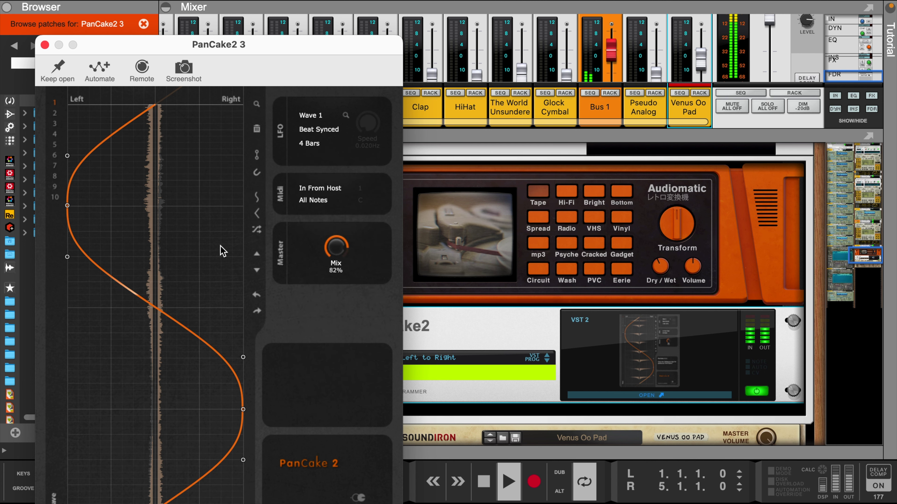
left_click(45, 46)
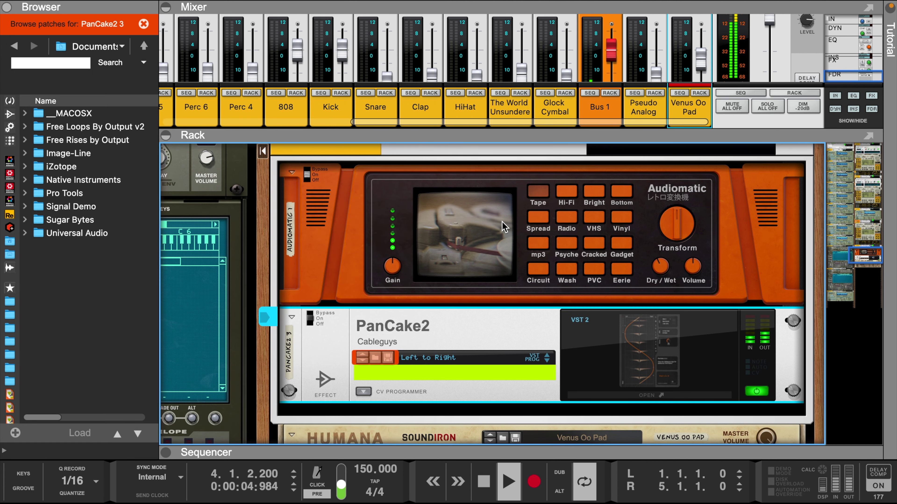
left_click(662, 268)
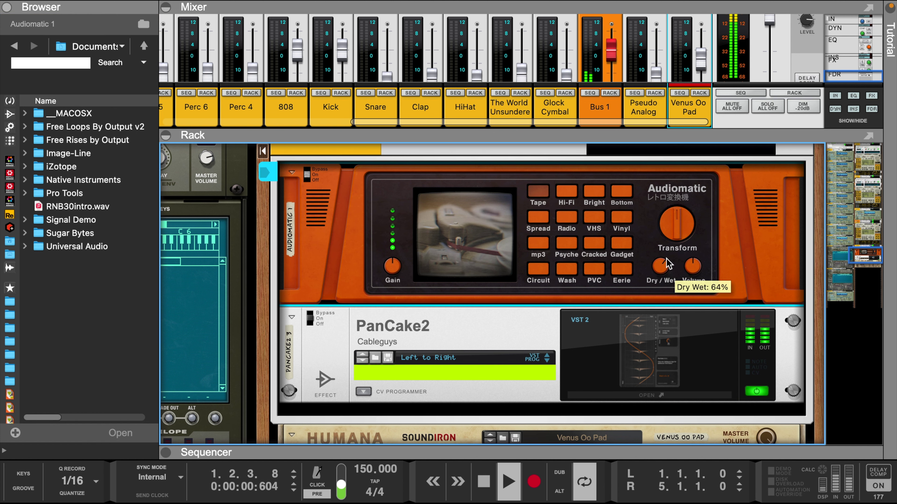
scroll(523, 275, "up", 5)
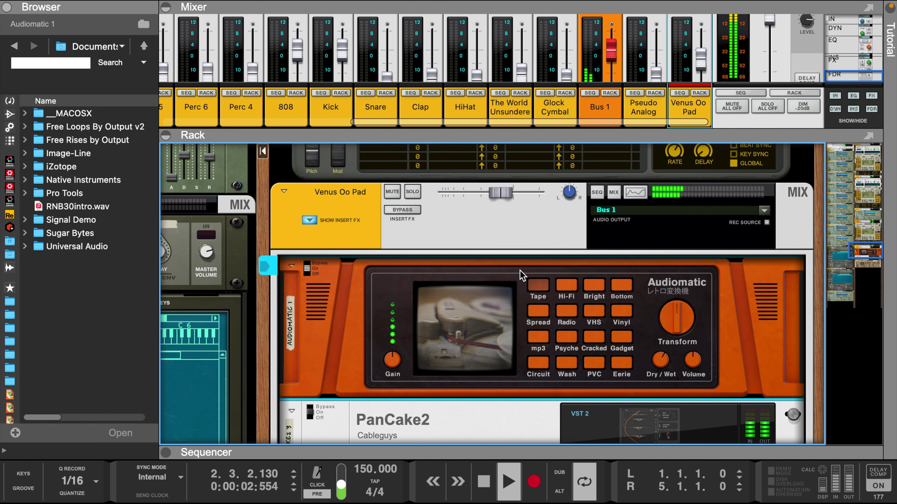
Close the note editor of the Venus Oo Pad clip and switch to the Selection tool in the sequencer arrangement.
left_click_drag(537, 449, 537, 80)
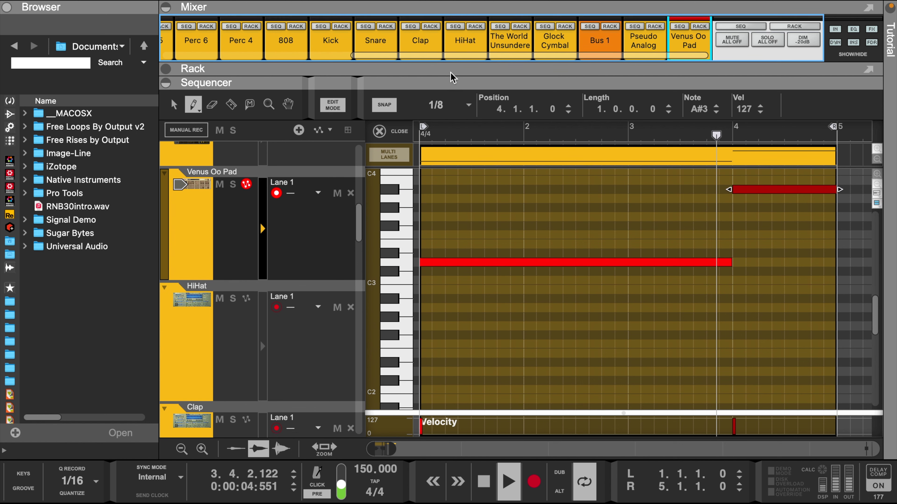
left_click(402, 133)
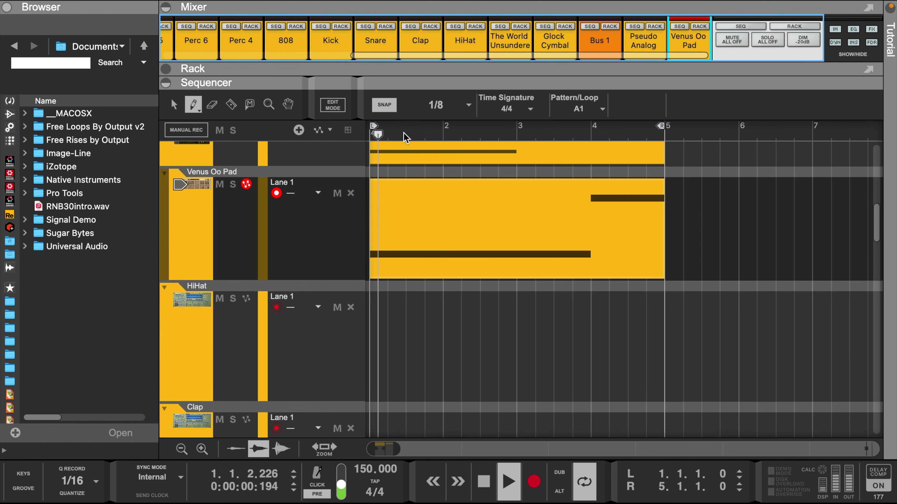
left_click(175, 105)
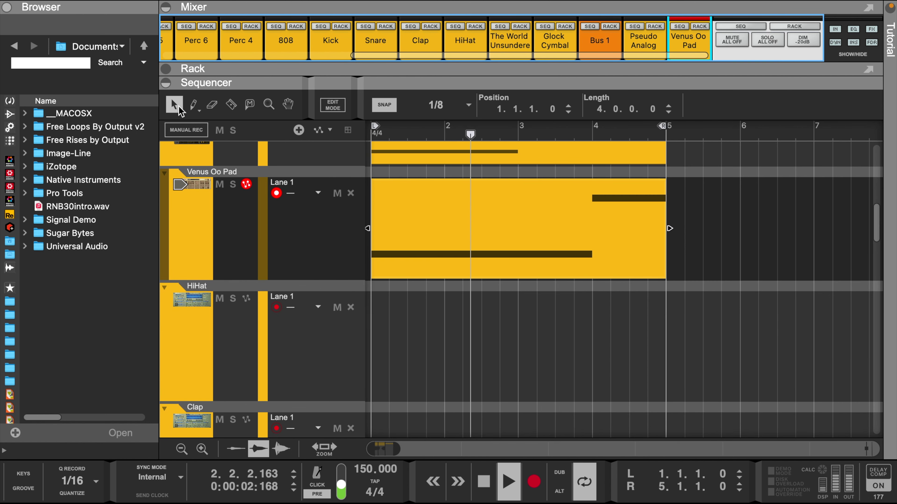
scroll(421, 241, "up", 5)
left_click(182, 448)
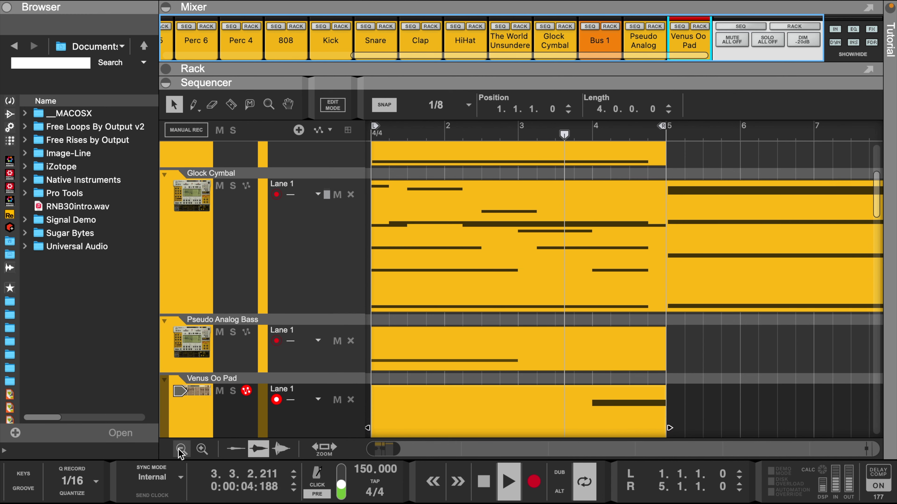
left_click(182, 449)
scroll(421, 283, "up", 3)
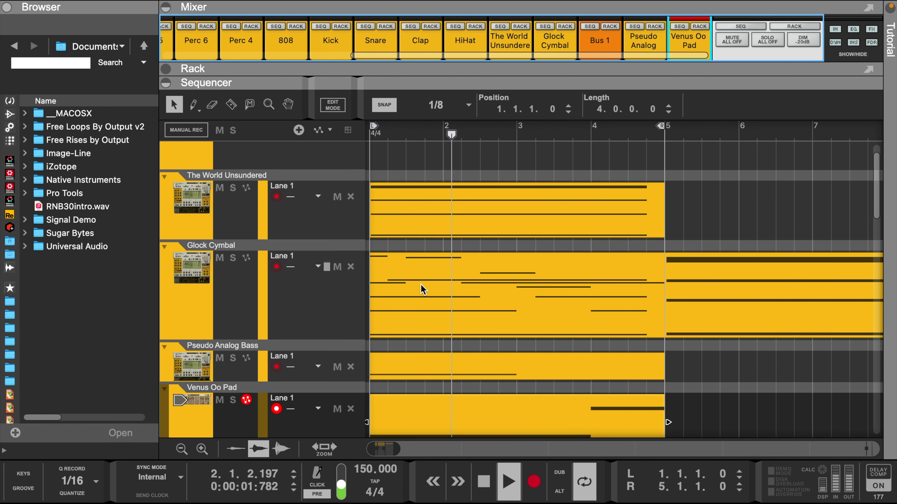
Reorder the mixer channels so that Bus 1 sits after Venus Oo Pad at the end of the row.
left_click_drag(513, 71, 515, 312)
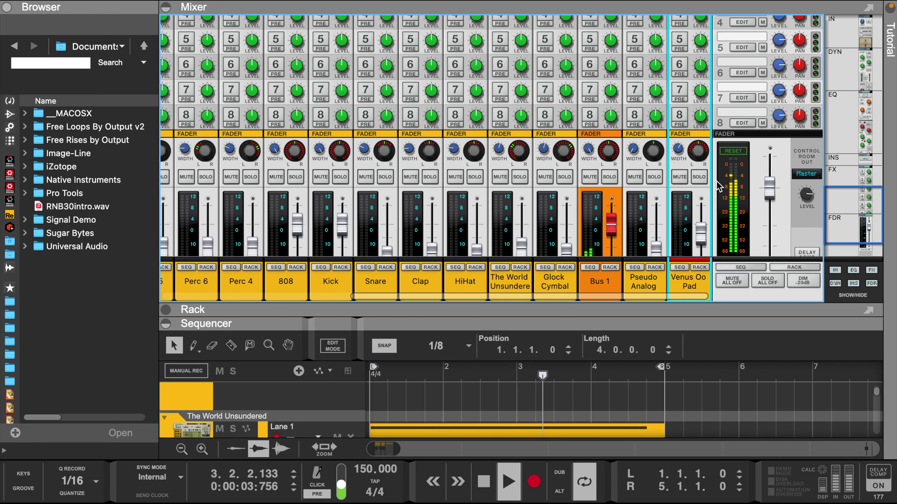
scroll(692, 177, "down", 3)
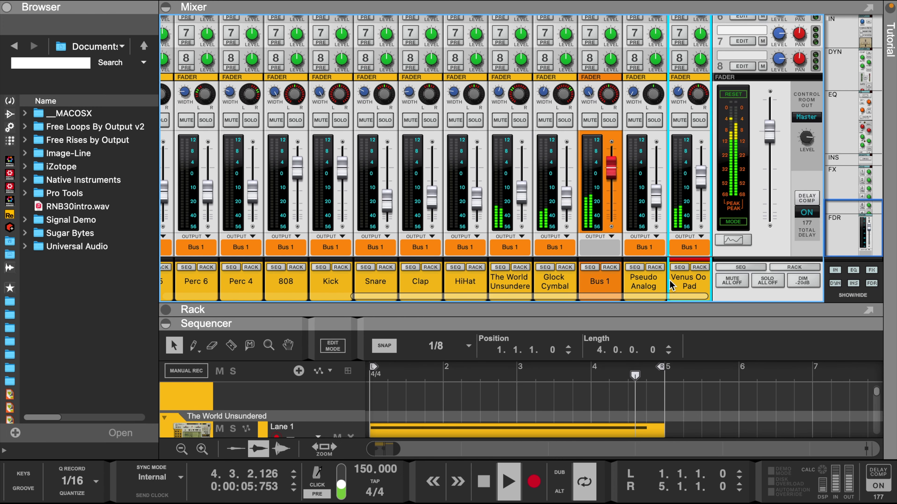
left_click_drag(670, 285, 694, 288)
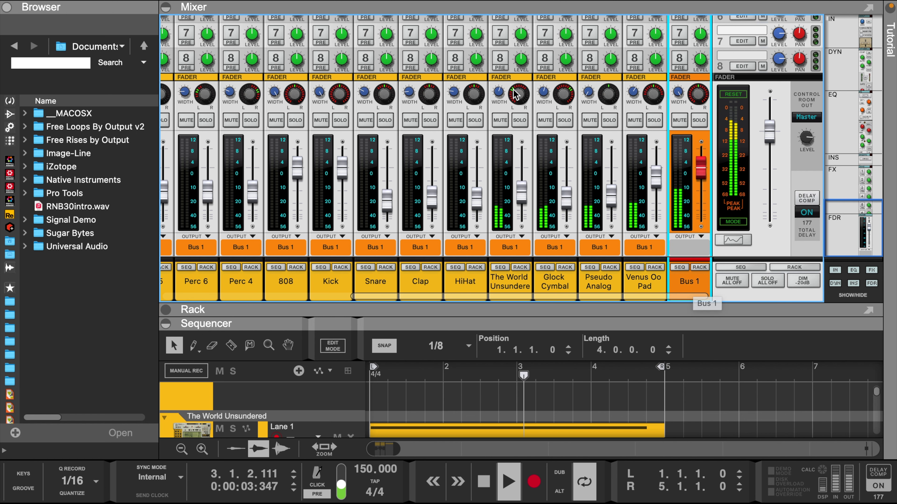
Check the panning of The World Unsundered and Glock Cymbal, nudge up the Pseudo Analog channel level and stop playback.
left_click_drag(514, 92, 518, 97)
left_click(564, 100)
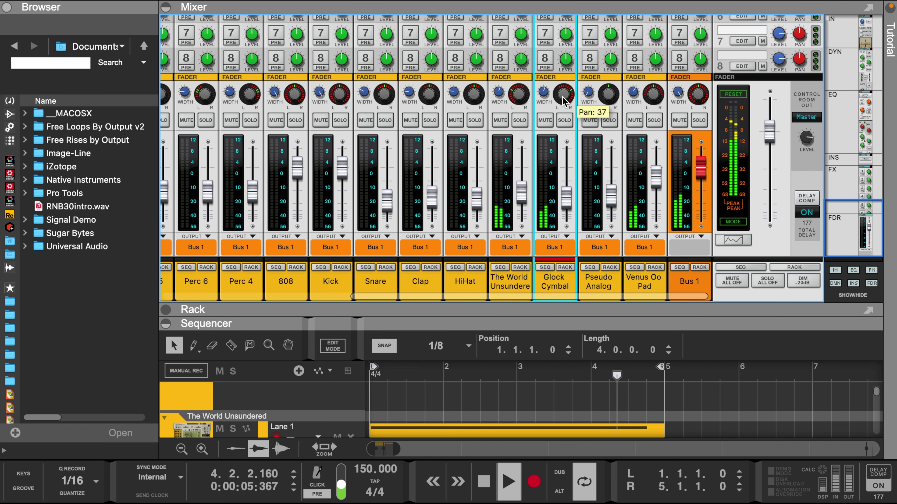
left_click_drag(613, 198, 615, 195)
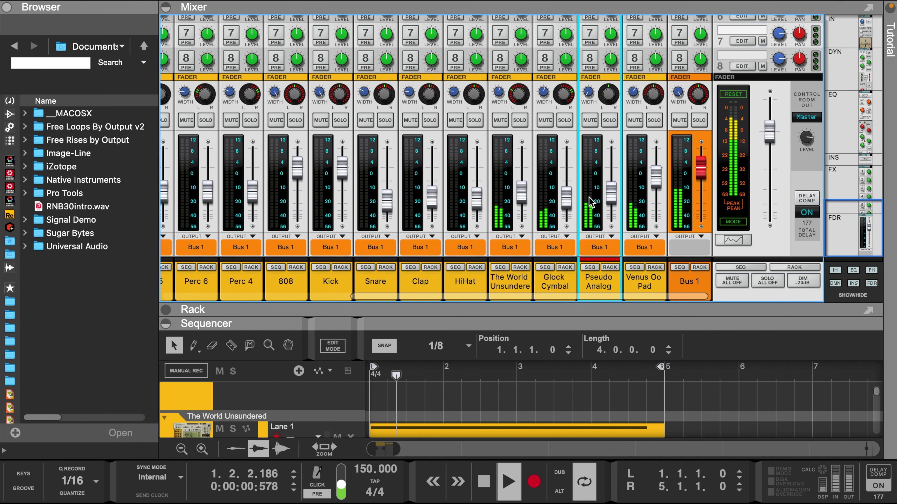
key("space")
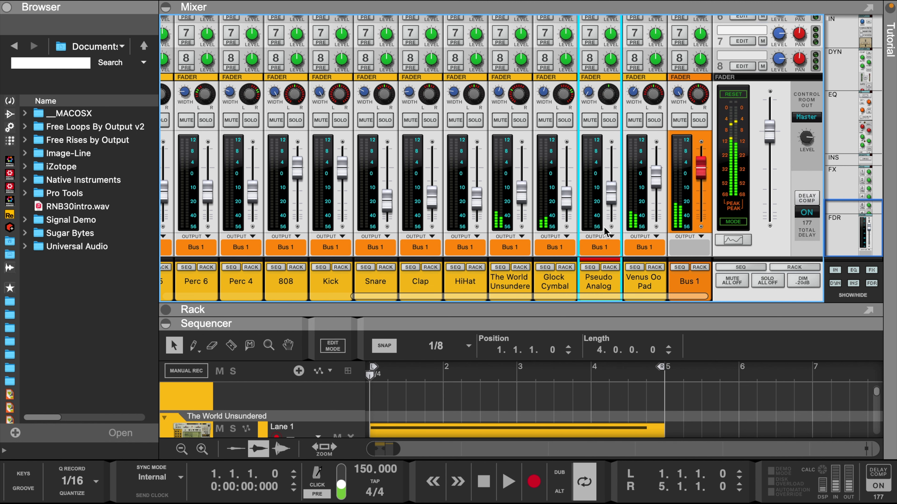
Start playback and create an empty four-bar clip on the HiHat track starting at bar 1.
mouse_move(621, 1)
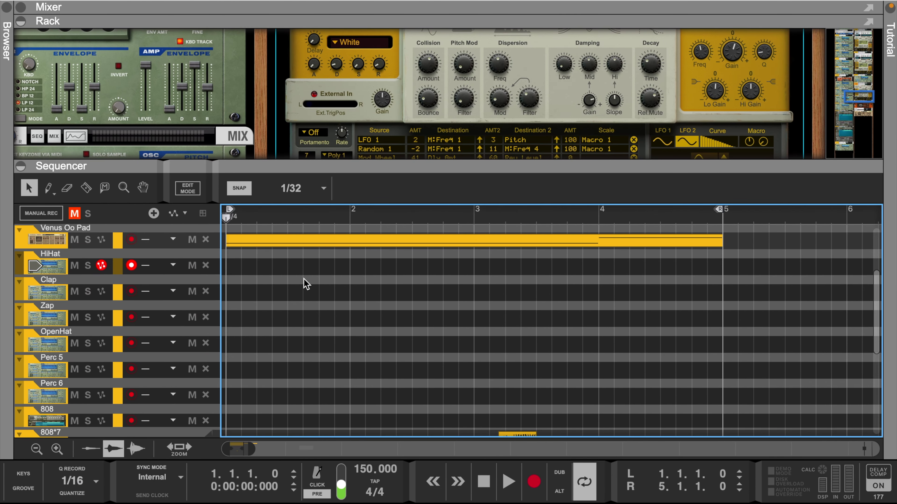
scroll(305, 282, "up", 5)
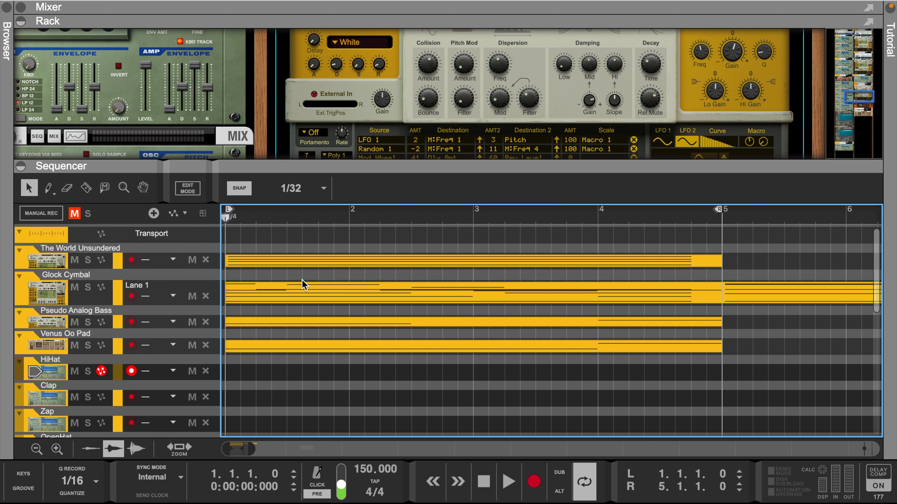
key("space")
scroll(247, 320, "down", 3)
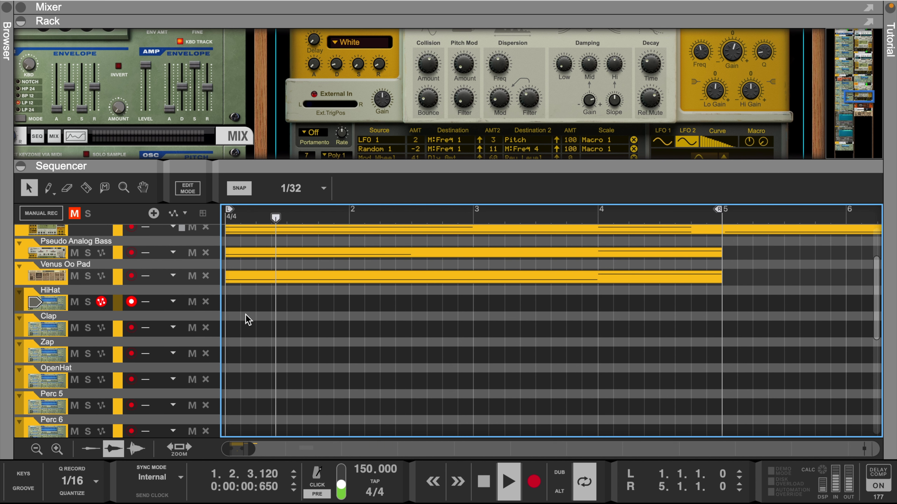
left_click(229, 304)
left_click_drag(232, 304, 721, 314)
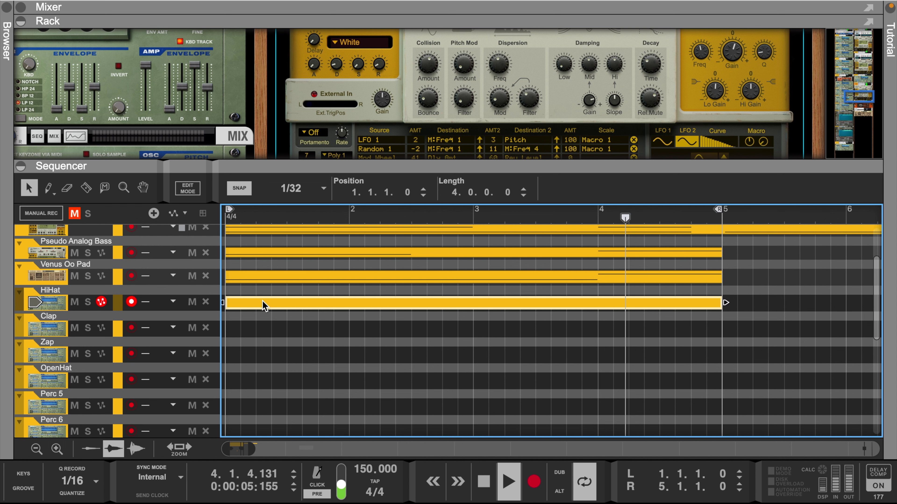
Add matching empty four-bar clips on the Clap, Zap, OpenHat, Perc 5 and Perc 6 tracks and open all the drum clips for editing.
left_click_drag(264, 306, 255, 353)
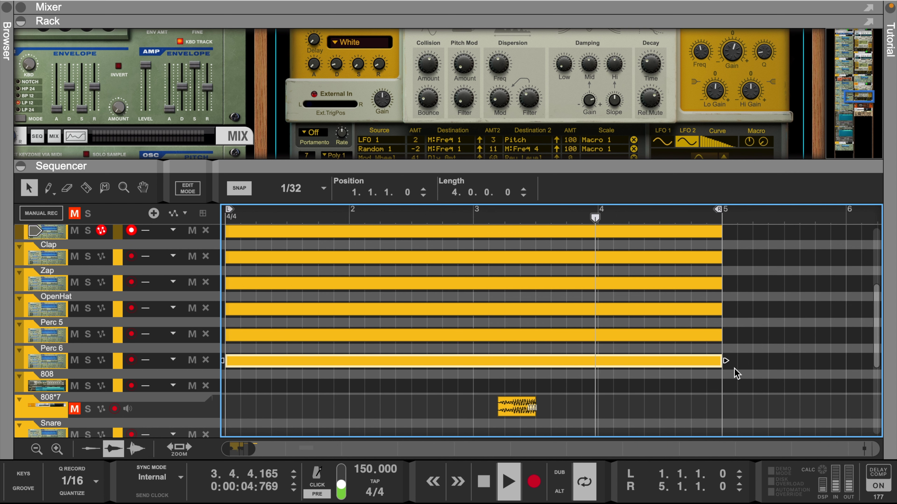
left_click_drag(733, 370, 315, 340)
right_click(315, 340)
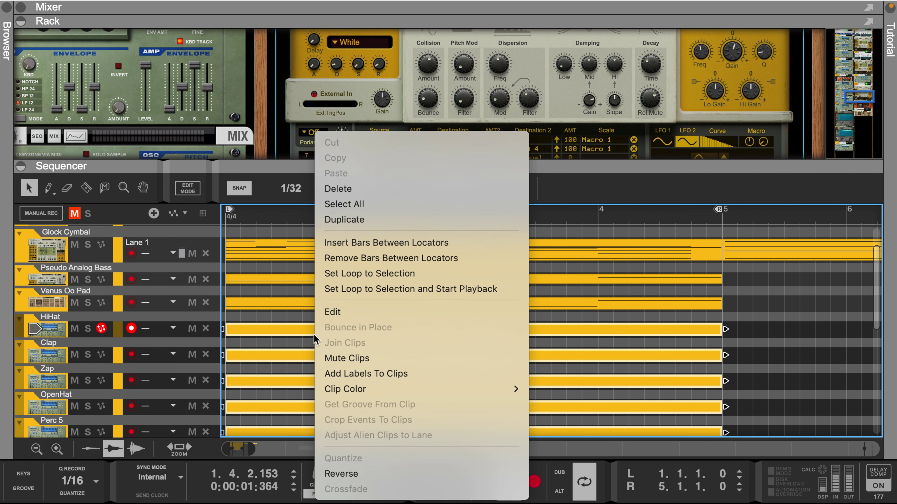
left_click(328, 314)
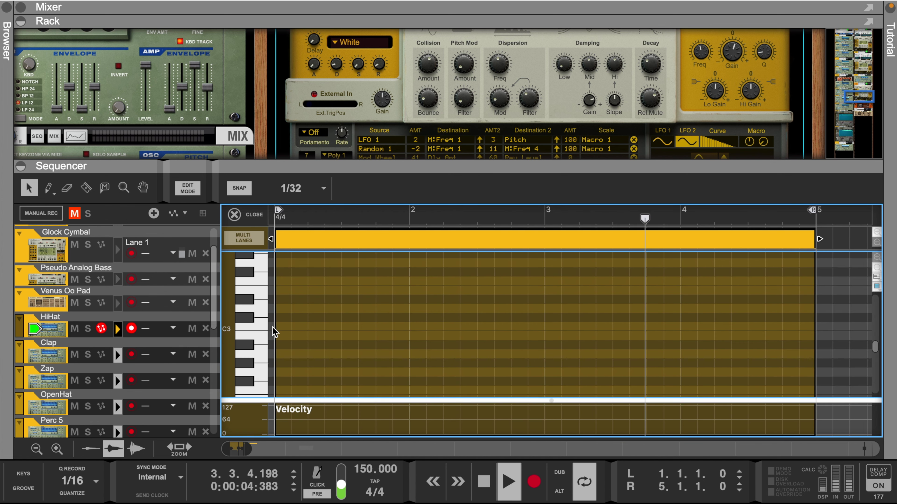
Fill the HiHat clip with consecutive C3 notes of length 0.0.2.0 across all four bars.
mouse_move(276, 328)
left_mouse_down()
mouse_move(411, 329)
mouse_move(253, 338)
left_mouse_up()
key("ctrl+d")
key("ctrl+d")
key("ctrl+d")
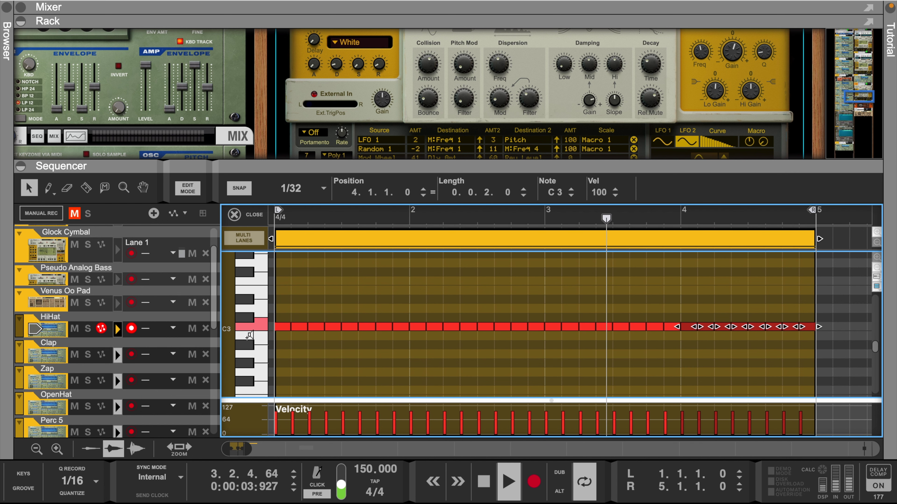
Shorten the first HiHat note of bar 1 to length 0.0.1.0 and copy it to position 1.1.2.0.
left_click(276, 345)
left_click(293, 326)
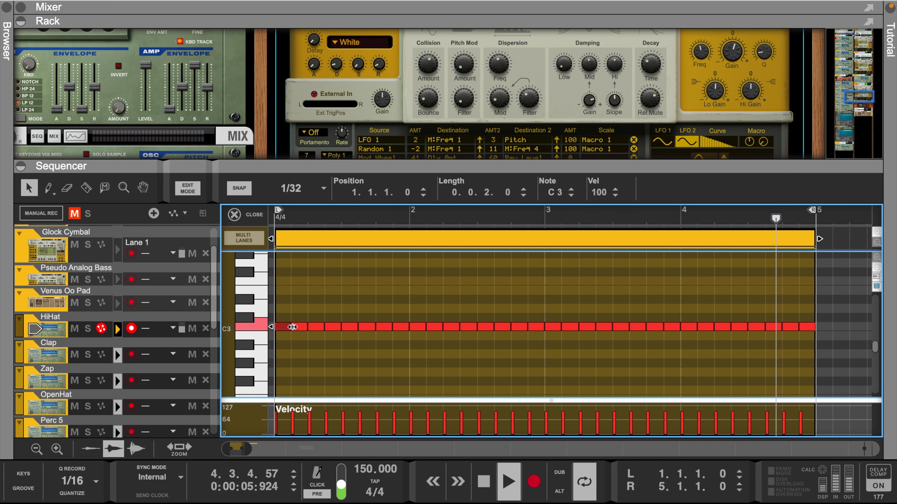
left_click_drag(292, 327, 280, 332)
left_click(287, 327, "alt")
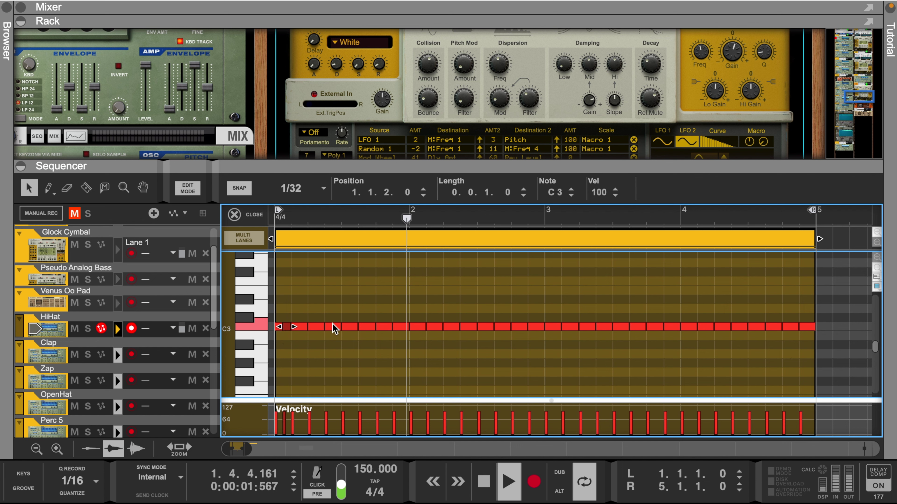
Delete the HiHat notes that fall on beats 3 and 4 of bar 1.
left_click(352, 327)
key("Delete")
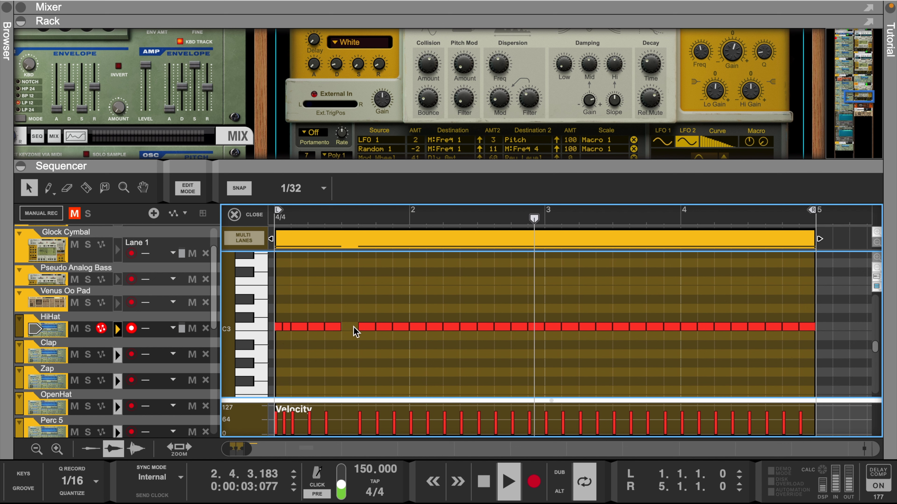
left_click(385, 327)
key("Delete")
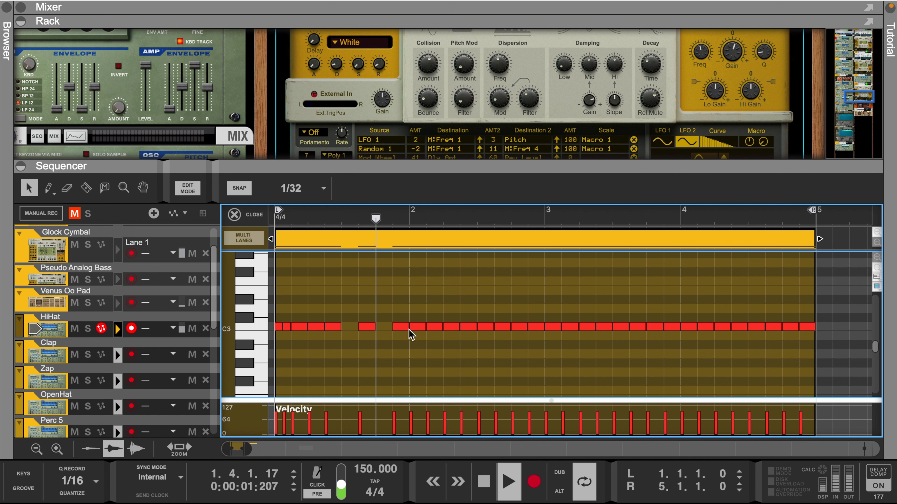
Split the first HiHat note of bar 2 into shorter repeats and delete all notes in the second half of that bar.
left_click_drag(424, 328, 411, 334)
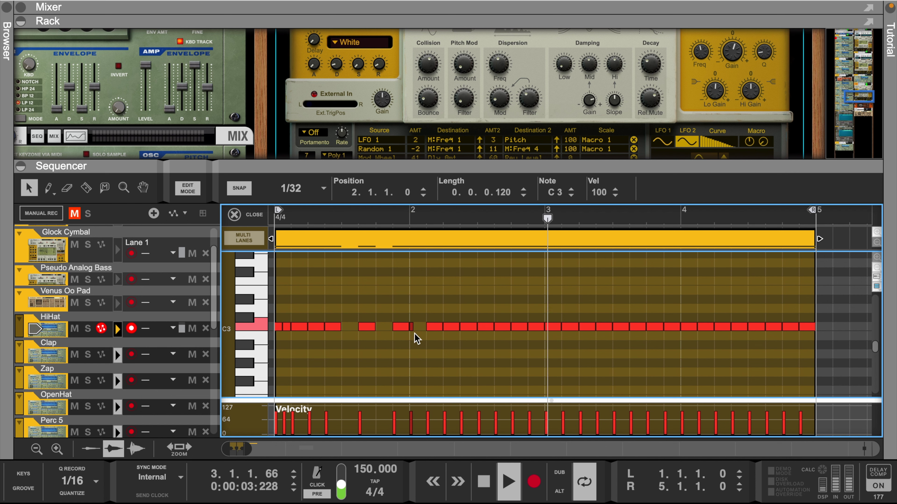
left_click(422, 327, "alt")
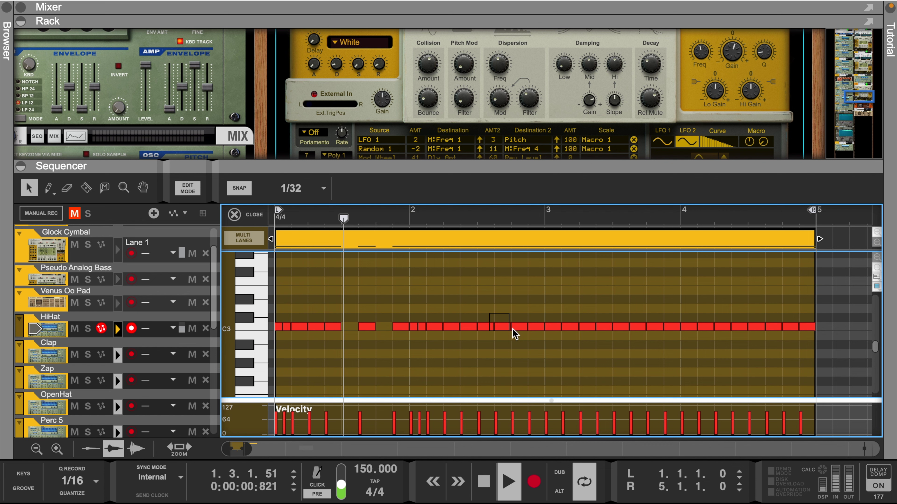
left_click_drag(490, 316, 537, 344)
key("Delete")
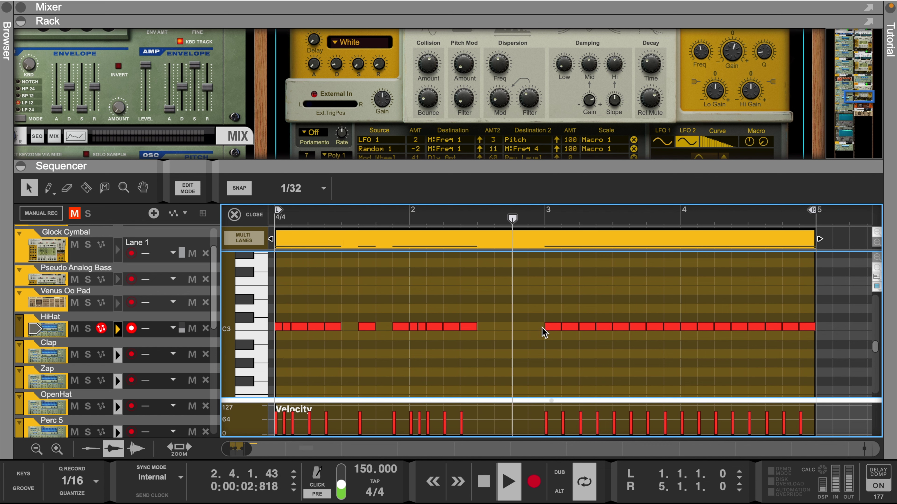
Split the first HiHat note of bar 3 into two notes of length 0.0.1.0 and delete three notes starting at 3.3.1.0.
left_click(553, 327)
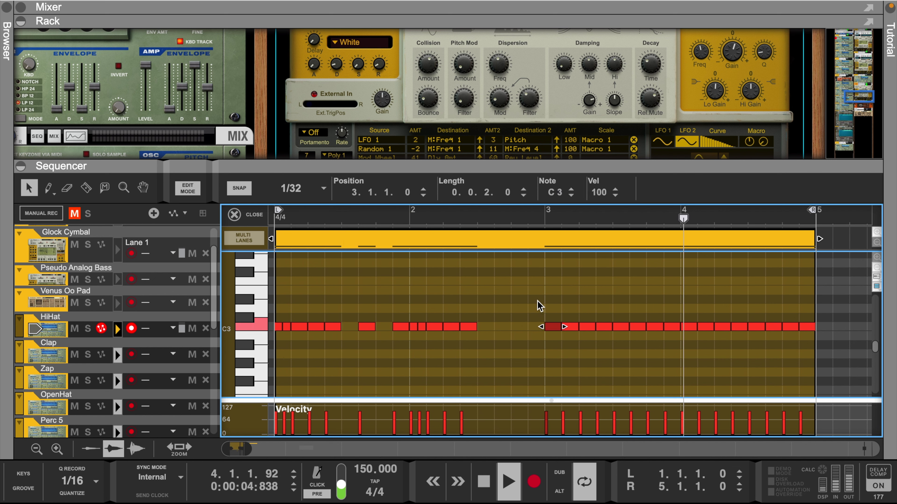
mouse_move(561, 327)
left_mouse_down()
mouse_move(541, 325)
mouse_move(553, 332)
left_mouse_up()
key("ctrl+d")
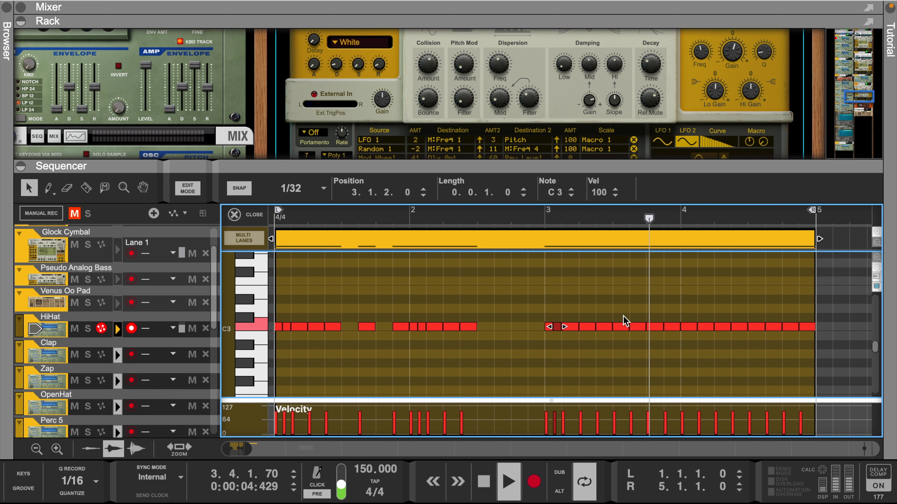
left_click_drag(616, 316, 661, 346)
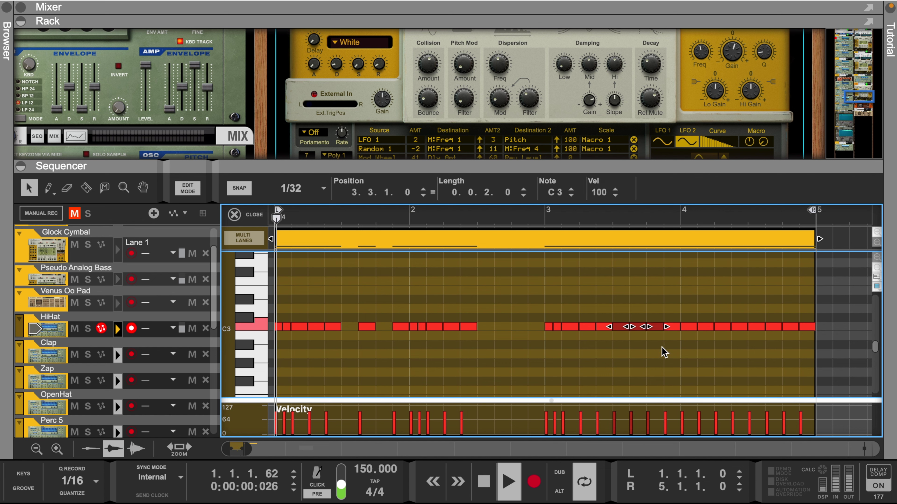
key("Delete")
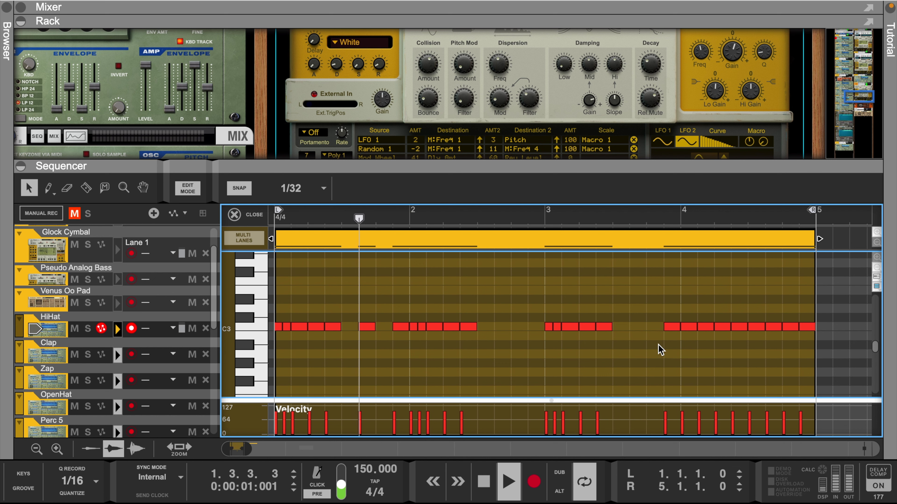
Raise the velocity of all HiHat notes to the top of the velocity lane with the Pencil tool.
left_click(48, 188)
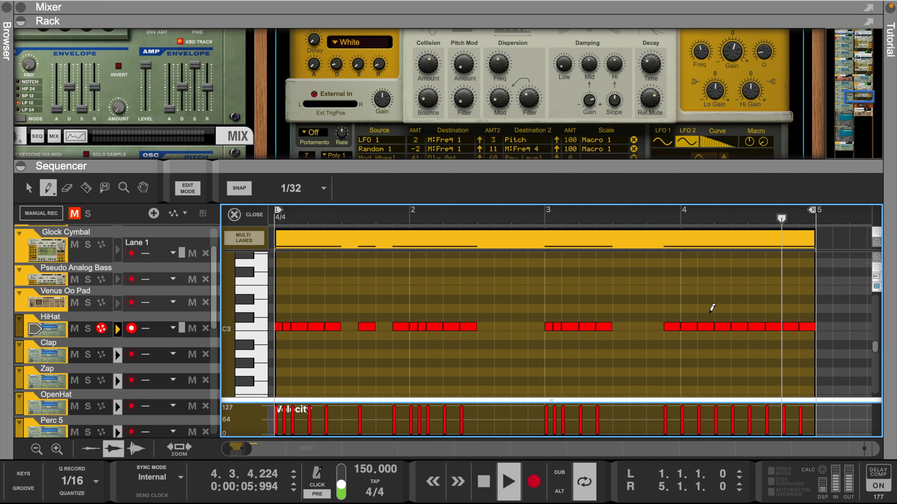
Split the first HiHat note of bar 4 into two notes of length 0.0.1.0 and delete the note at 4.2.1.0.
key("q")
left_click(686, 327)
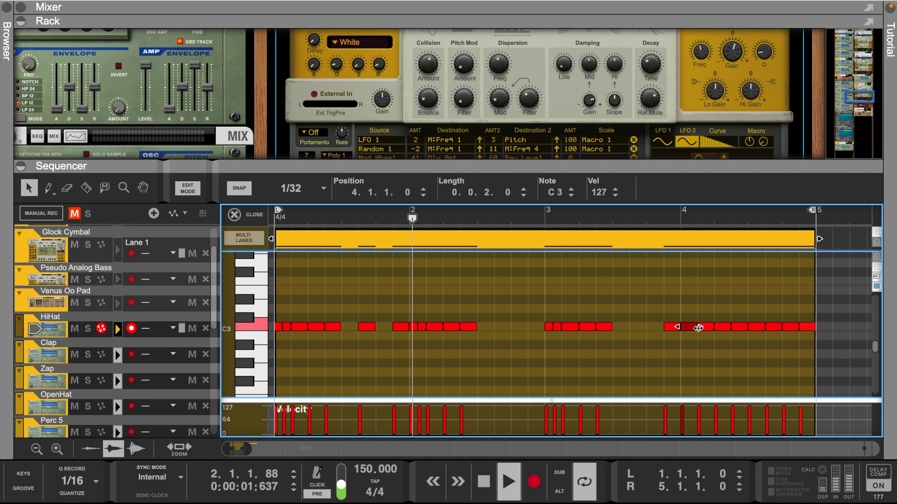
left_click(691, 328)
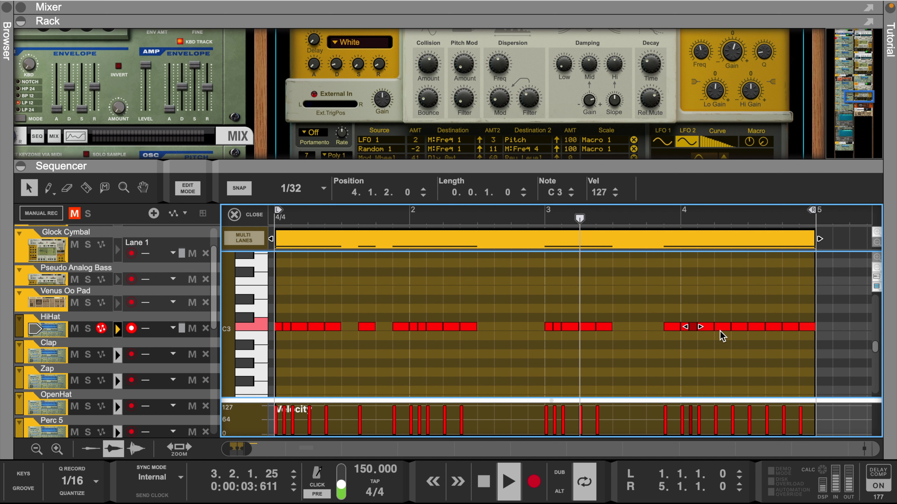
left_click(723, 327)
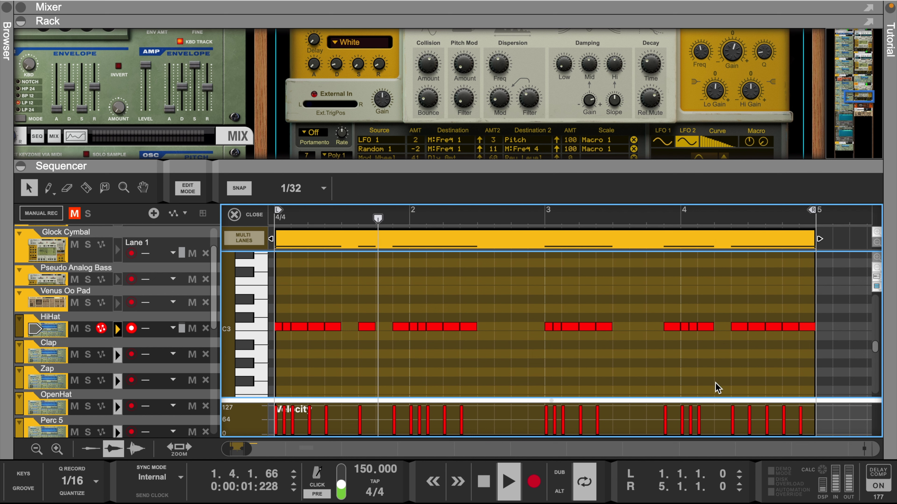
Fill beat 2 of bar 4 with eight F2 HiHat notes of length 0.0.0.120 and delete the C3 note at 4.2.3.0.
left_click(717, 392)
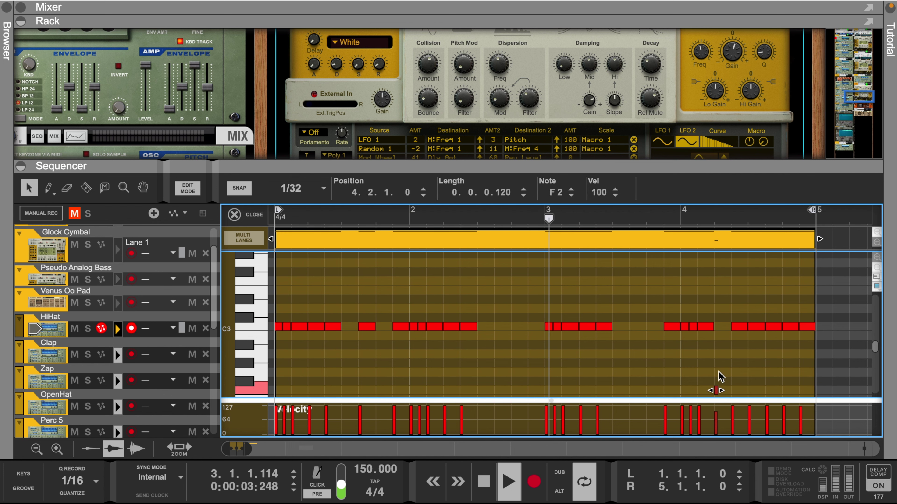
scroll(719, 380, "down", 1)
key("ctrl+d")
key("ctrl+d")
key("ctrl+d")
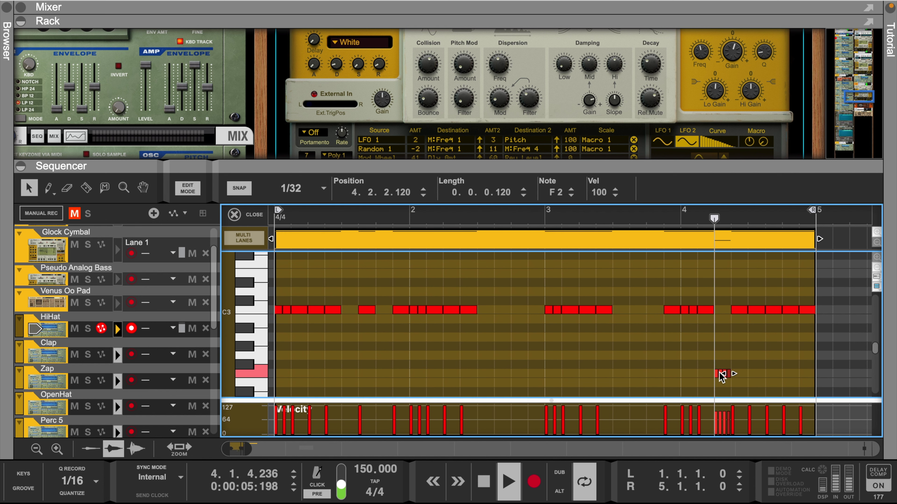
left_click(735, 311)
key("Delete")
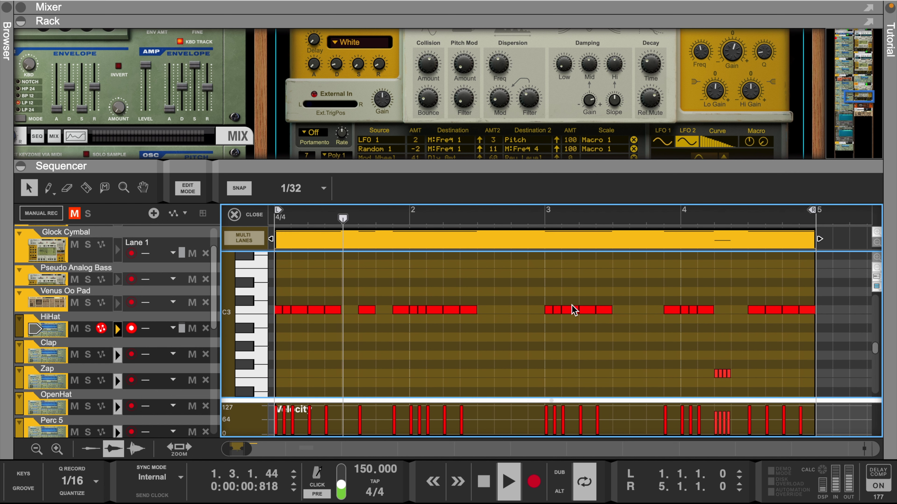
left_click(734, 374, "alt")
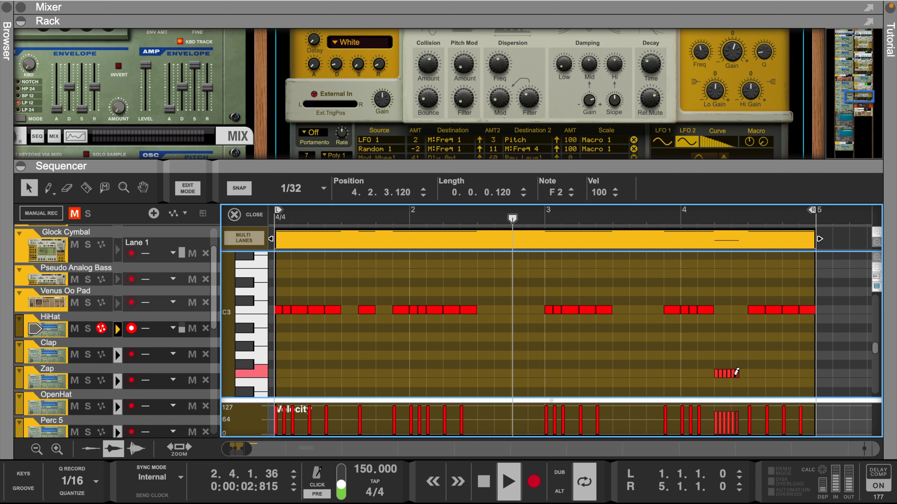
key("ctrl+d")
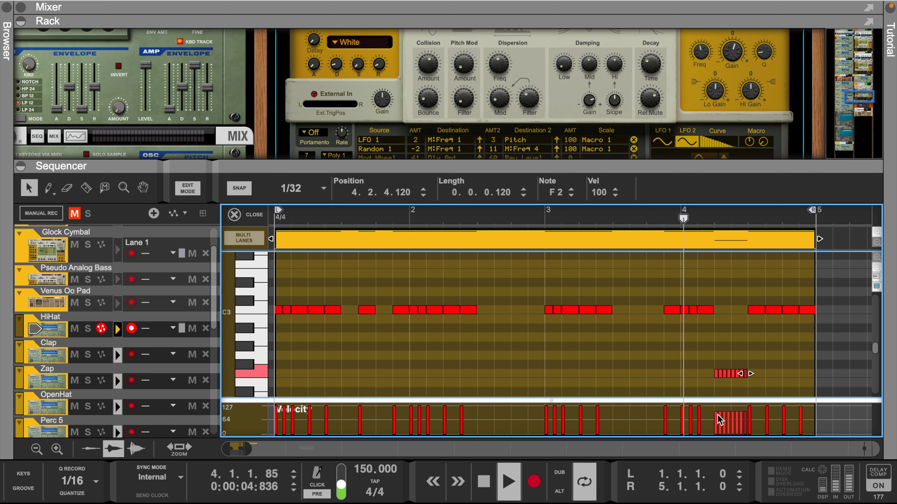
Draw a falling velocity ramp over the F2 HiHat roll, ending at 42, and erase the C3 notes from 4.3.1.0 onward.
key("w")
left_click_drag(719, 401, 747, 417)
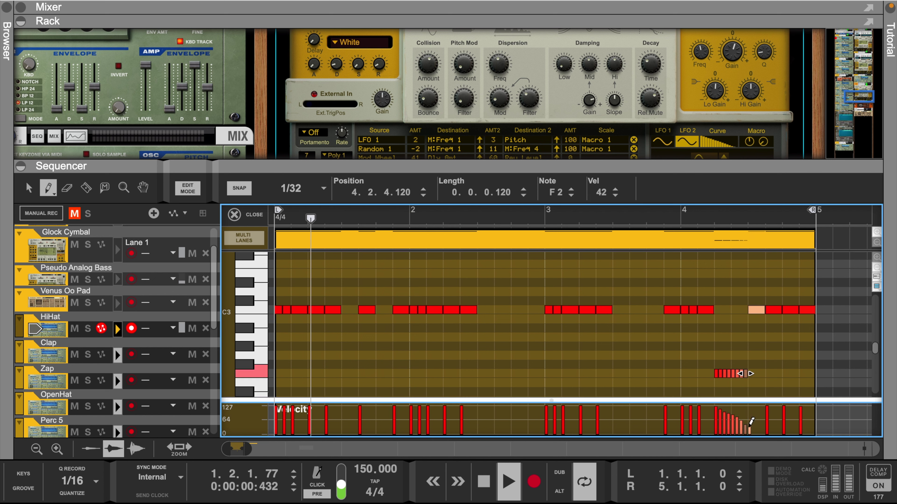
key("e")
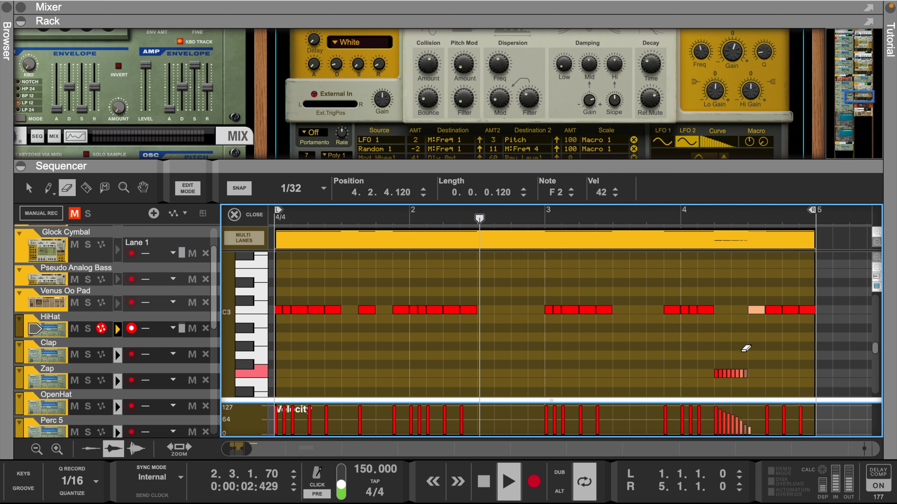
left_click_drag(749, 297, 811, 333)
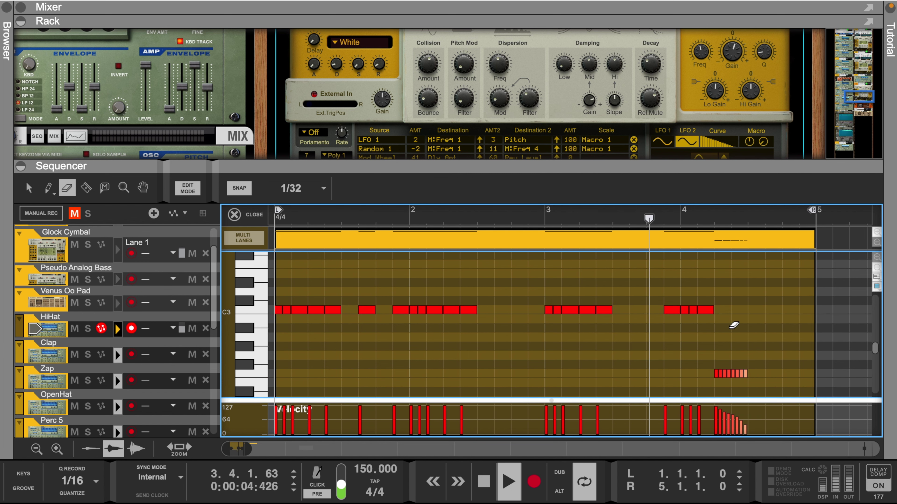
Switch note editing to the Clap track and set the snap value to 1/8.
left_click(118, 355)
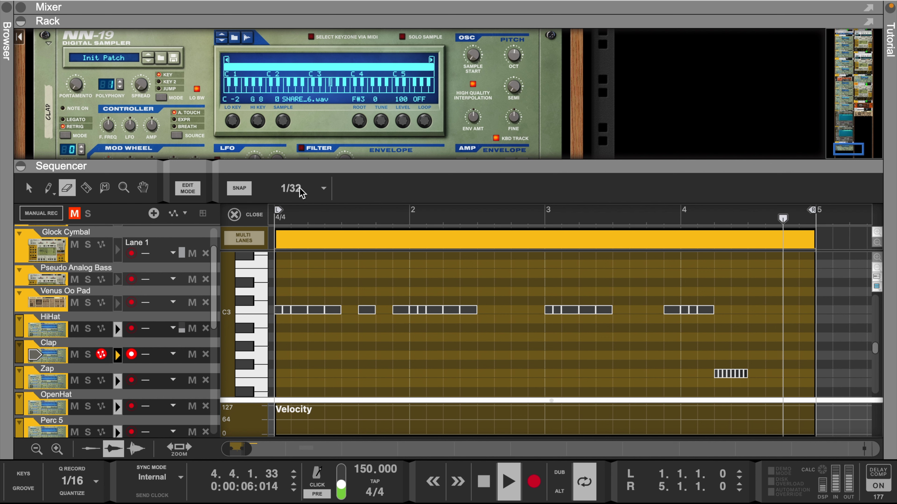
left_click(291, 188)
left_click(307, 250)
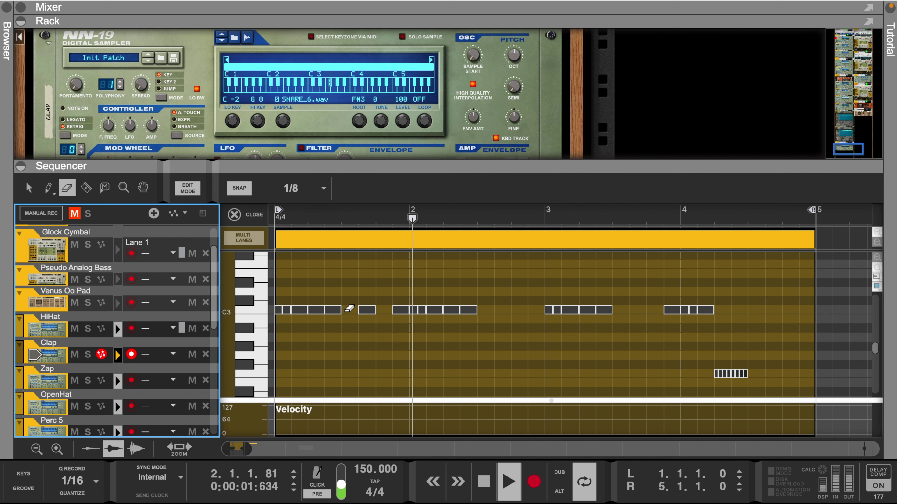
key("w")
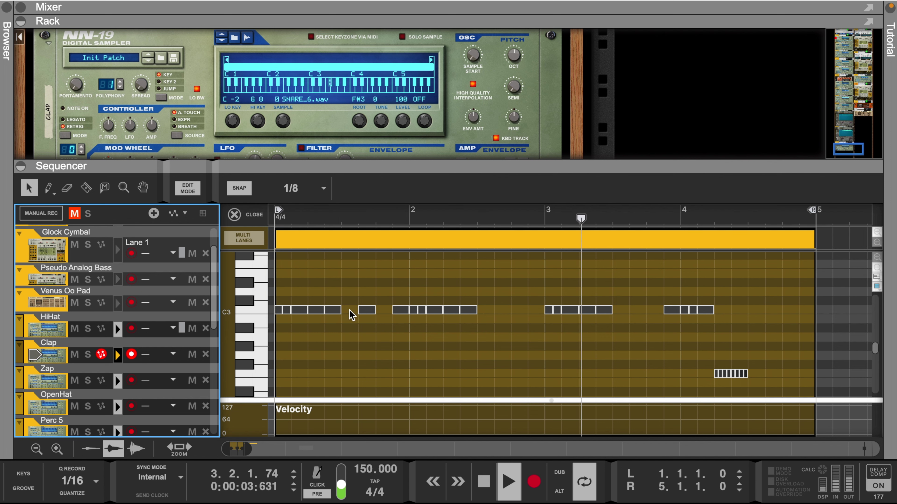
left_click(347, 310)
key("e")
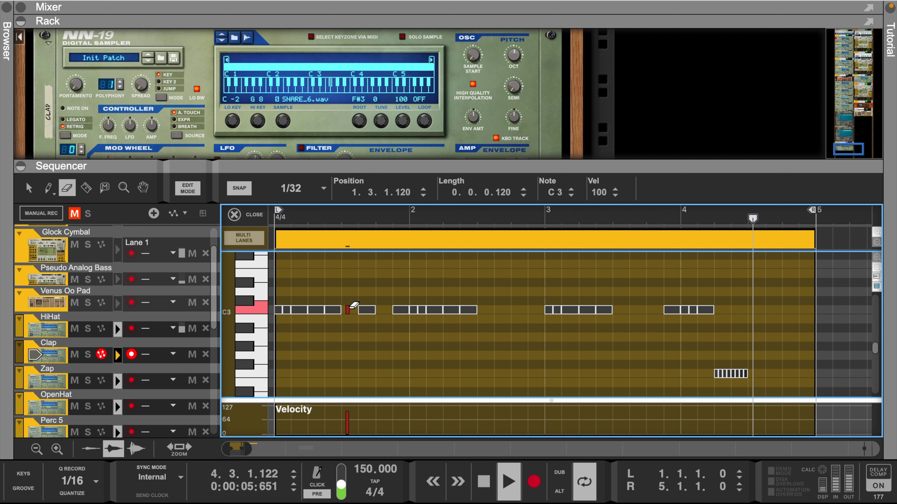
left_click(347, 310)
Set the snap to 1/8 and draw a C3 Clap note at 1.3.1.0 with velocity 127.
left_click(300, 190)
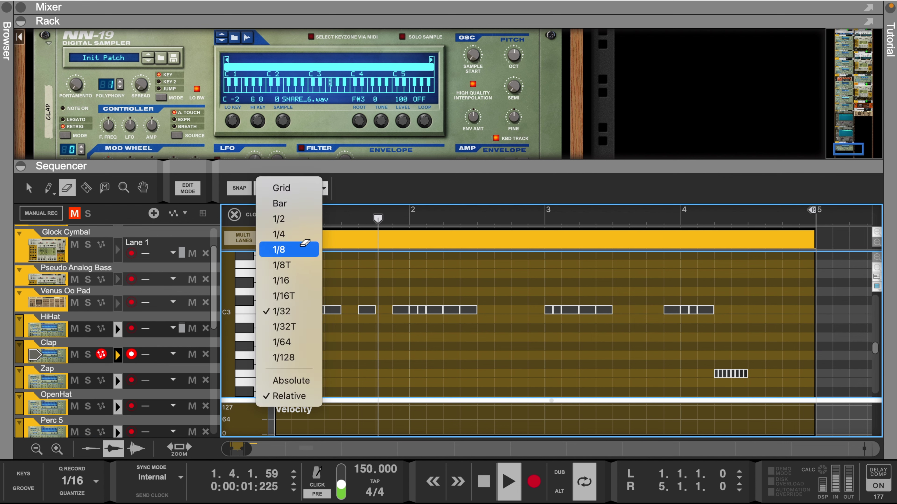
left_click(303, 249)
key("w")
left_click(348, 310)
key("space")
key("space")
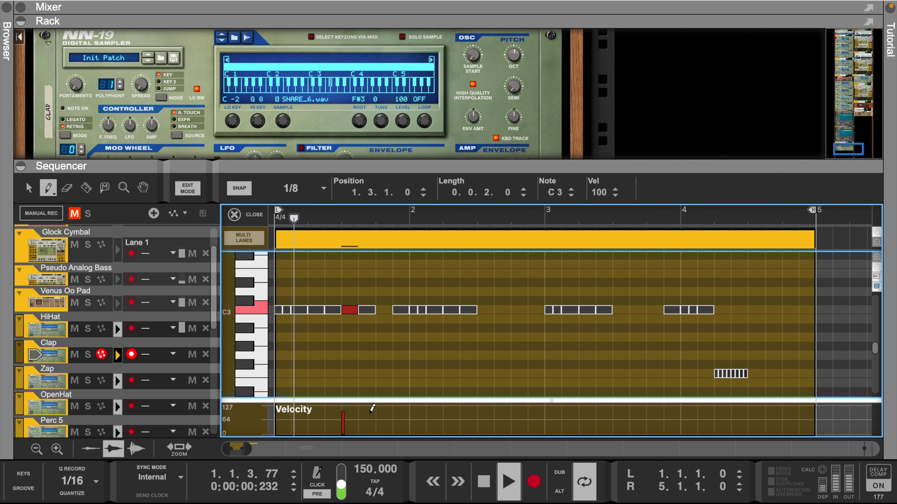
left_click(342, 406)
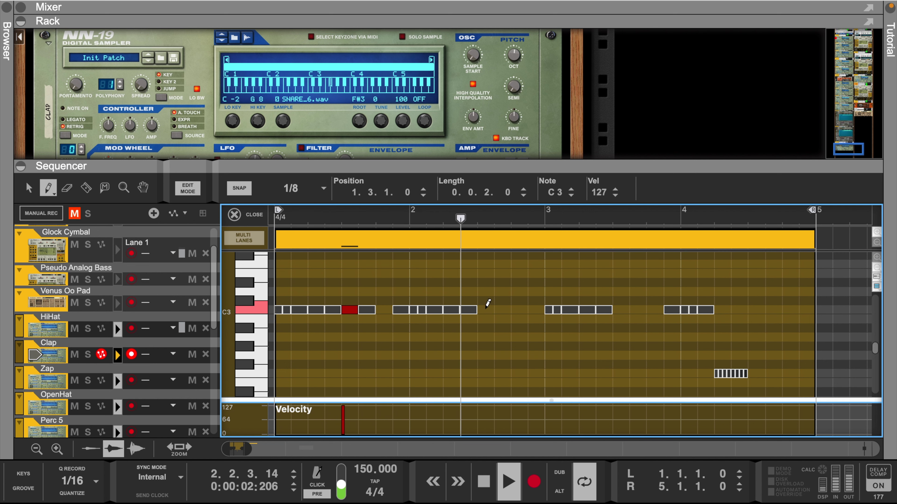
Draw four 1/8 Clap notes on C3 across beats 3 and 4 of bar 2, with velocities falling to 15.
left_click(486, 310)
left_click(503, 310)
left_click(520, 310)
left_click(536, 309)
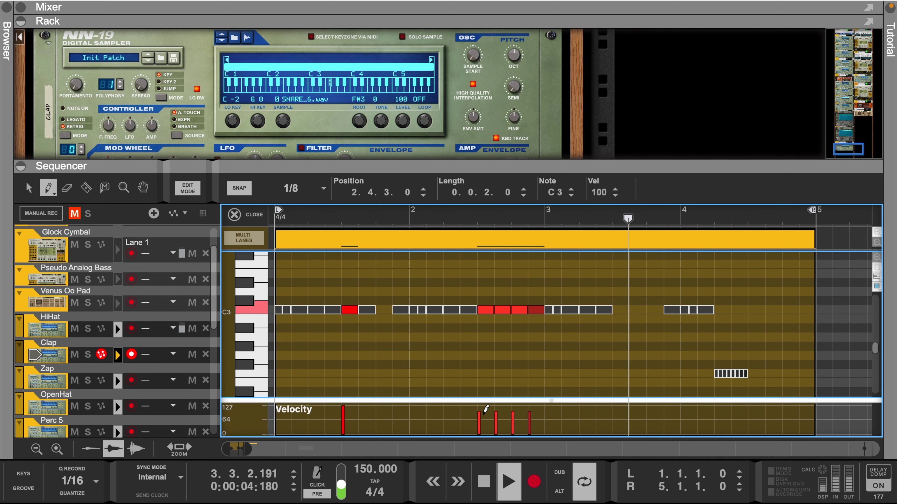
mouse_move(481, 401)
left_mouse_down()
mouse_move(508, 421)
mouse_move(539, 428)
left_mouse_up()
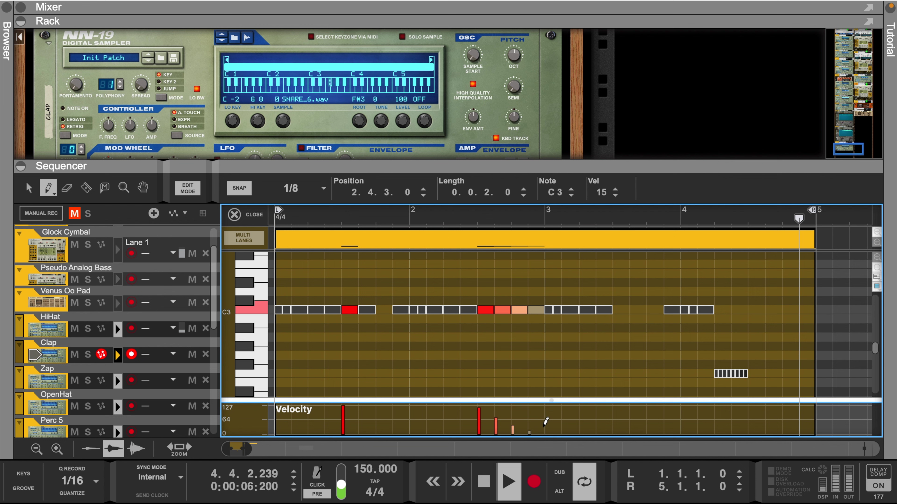
Draw C3 Clap notes at 3.3.1.0 and 4.3.1.0 and raise their velocities, setting the bar 4 note to 117.
left_click(621, 310)
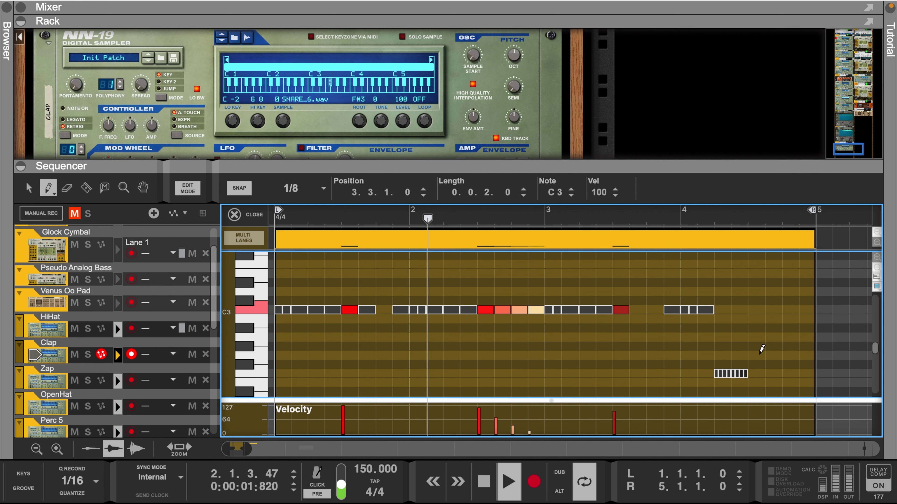
left_click(761, 310)
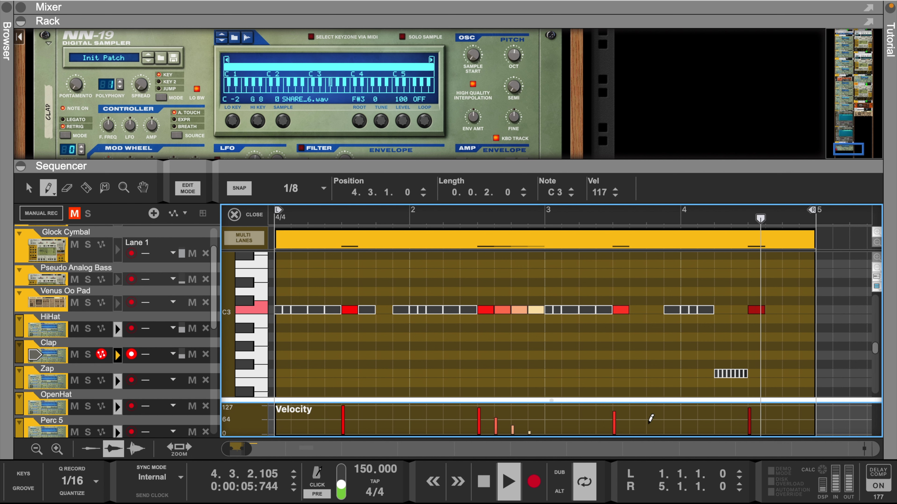
left_click_drag(534, 408, 510, 408)
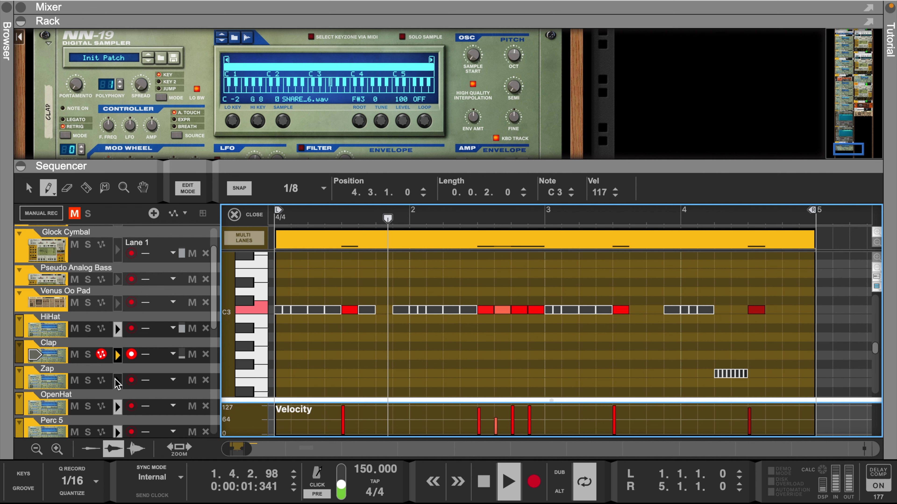
Redraw the velocities of the last three Clap notes in bar 2 as a descending ramp.
key("Down")
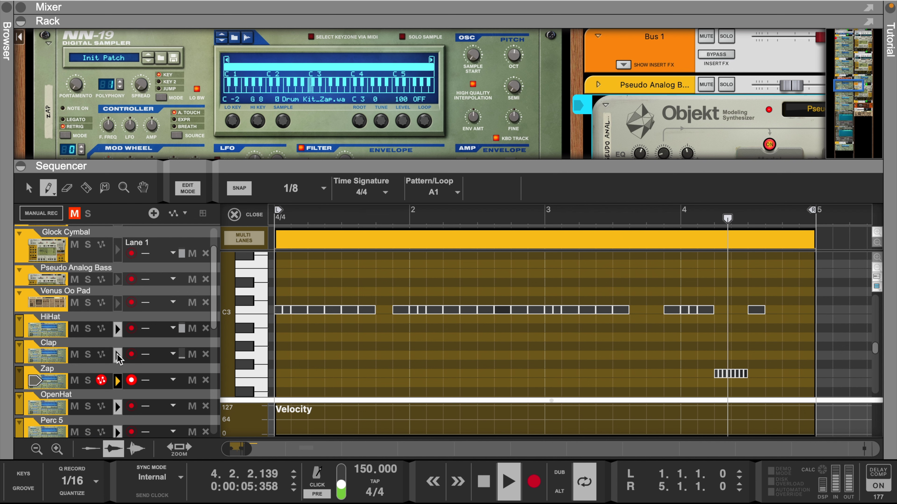
left_click(88, 341)
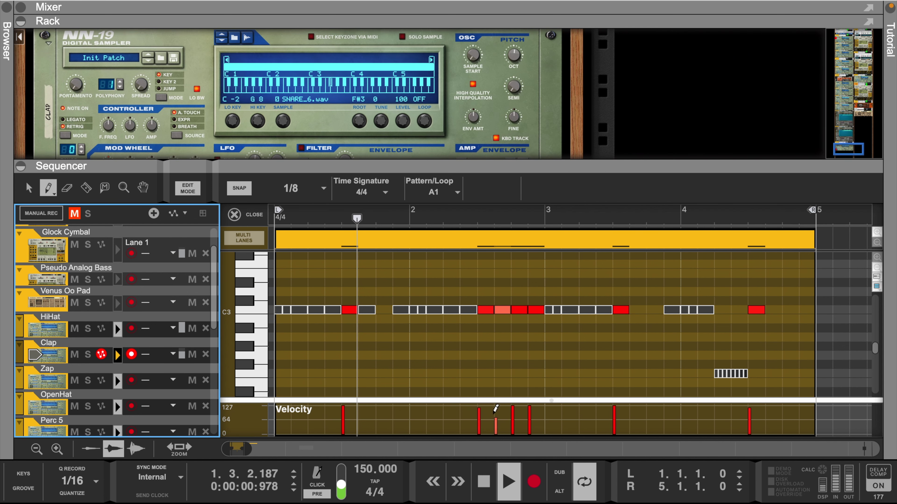
left_click_drag(502, 424, 535, 424)
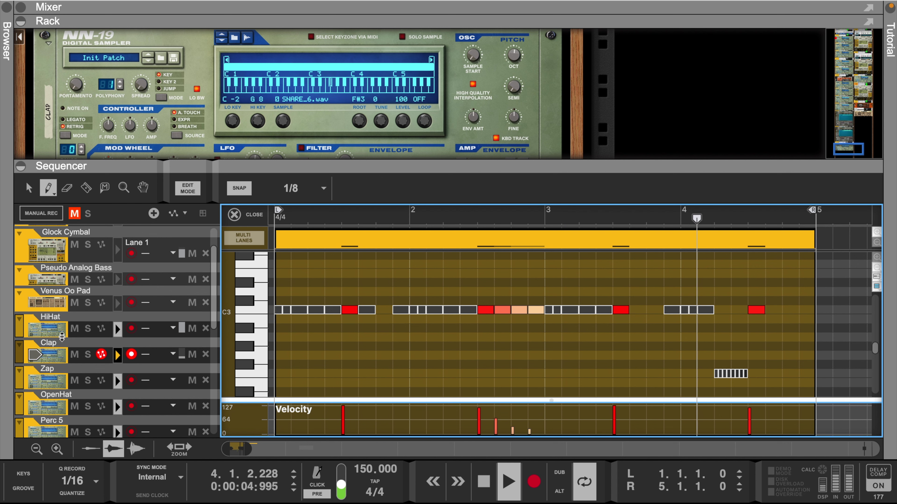
Switch note editing to the Zap track, set the snap to 1/16 and draw a C3 note at 2.4.3.0.
left_click(120, 386)
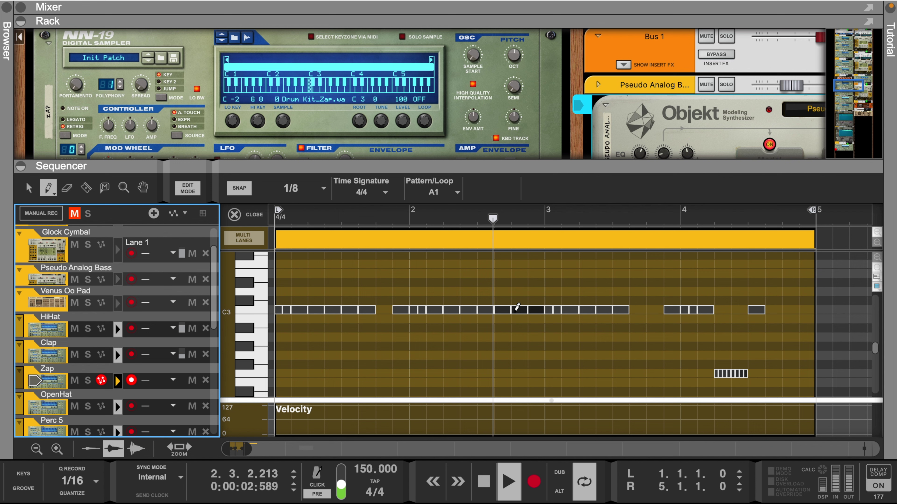
left_click(298, 188)
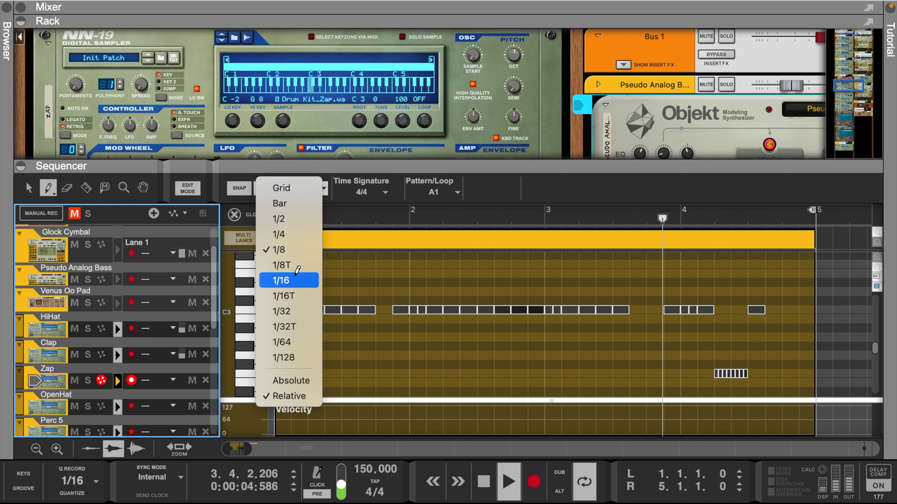
left_click(296, 278)
left_click(533, 308)
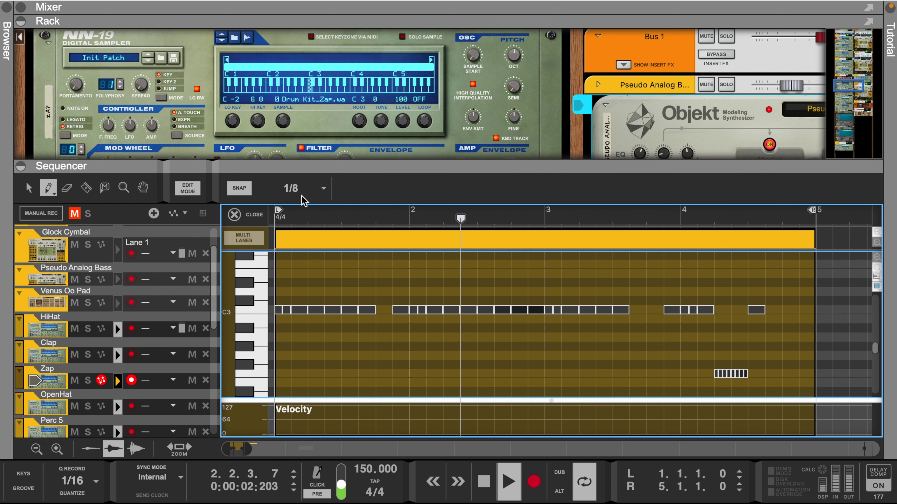
left_click(298, 188)
left_click(293, 280)
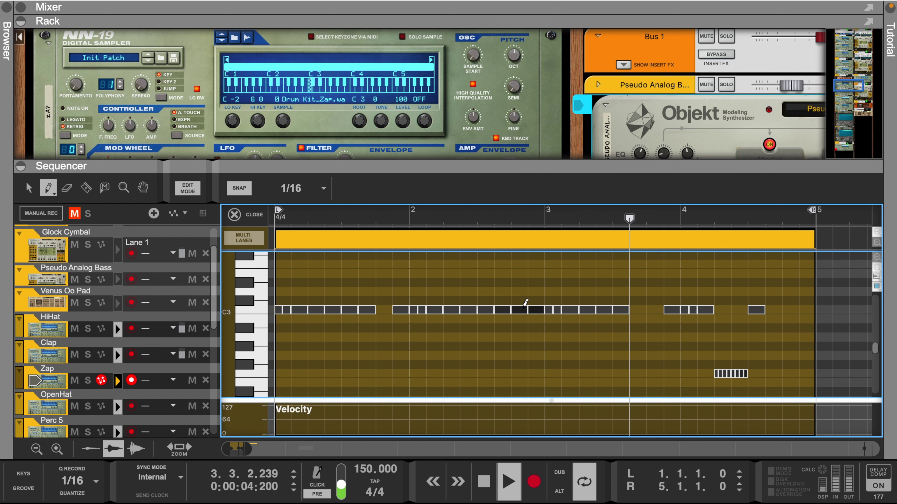
left_click(533, 308)
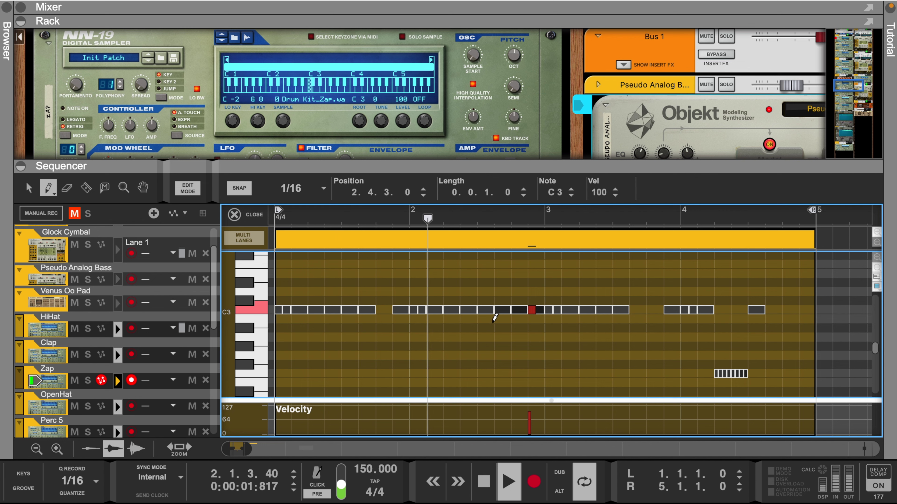
Add C3 Zap notes at 3.1.1.0, 3.1.2.0 and 3.1.3.0 and raise the velocity of all four Zap notes to 127.
left_click(549, 310, "shift")
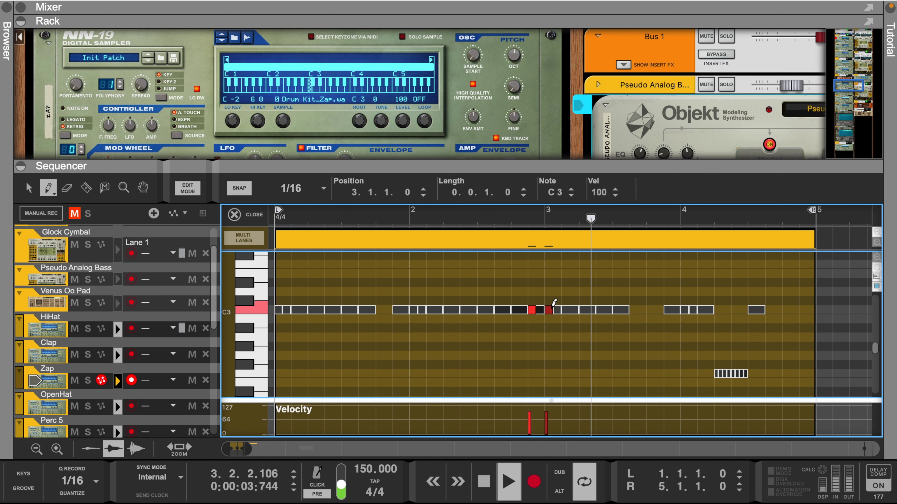
left_click(557, 310, "shift")
left_click(566, 310, "shift")
left_click_drag(572, 406, 527, 406)
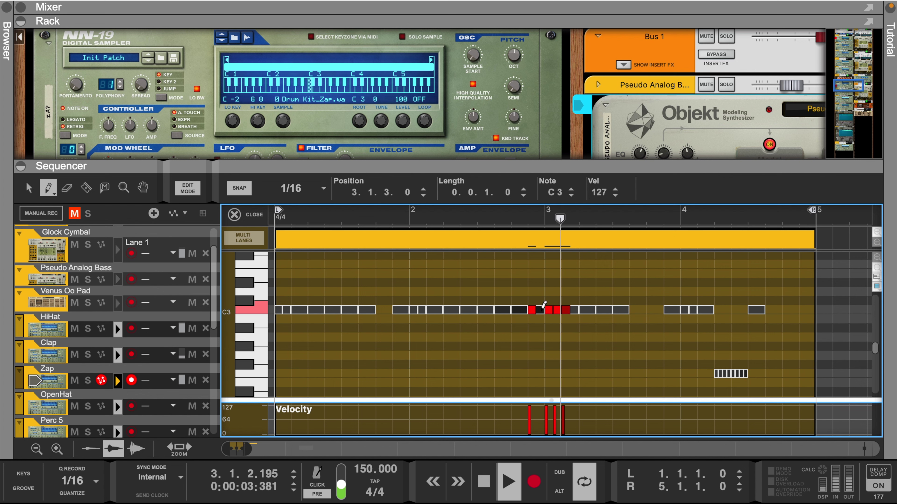
Switch note editing to the OpenHat track, set the snap to 1/8 and draw a C3 note at 1.1.1.0.
left_click(122, 407)
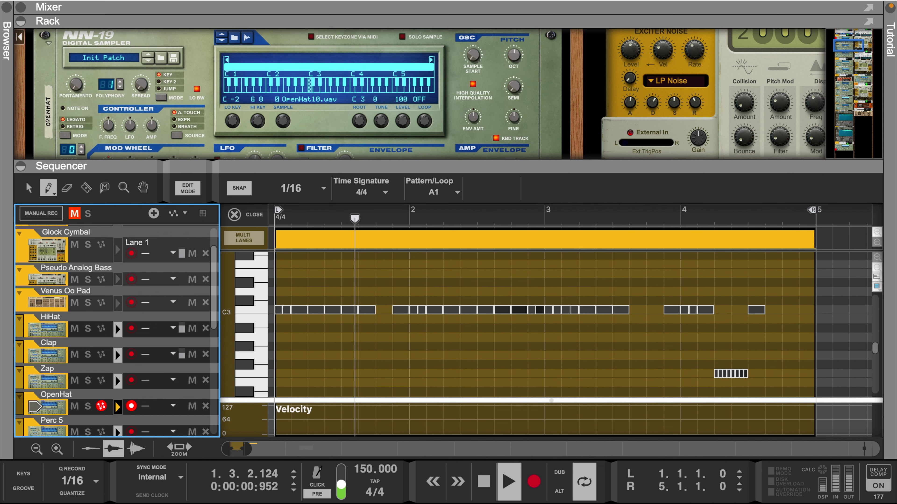
left_click(403, 24)
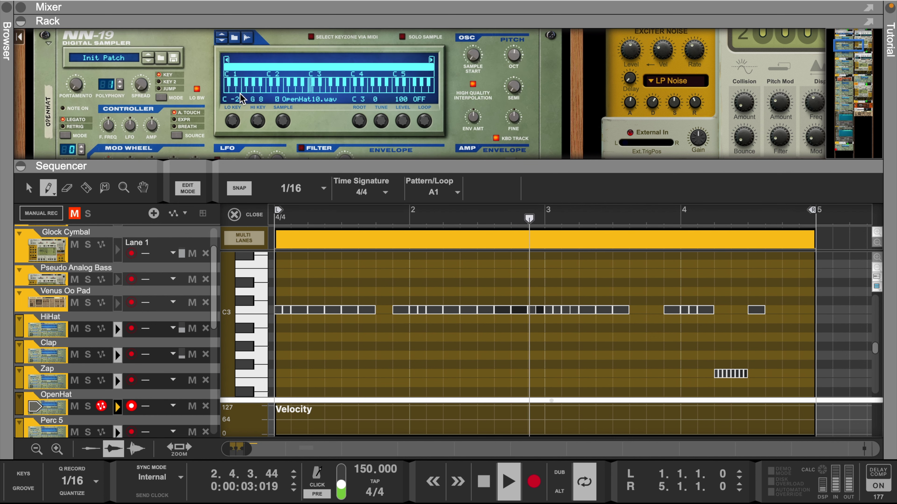
left_click(263, 310)
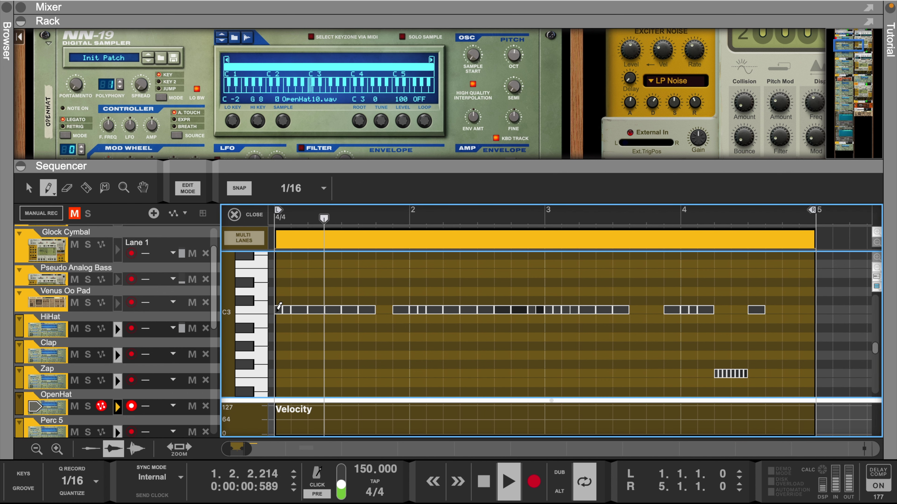
left_click(286, 185)
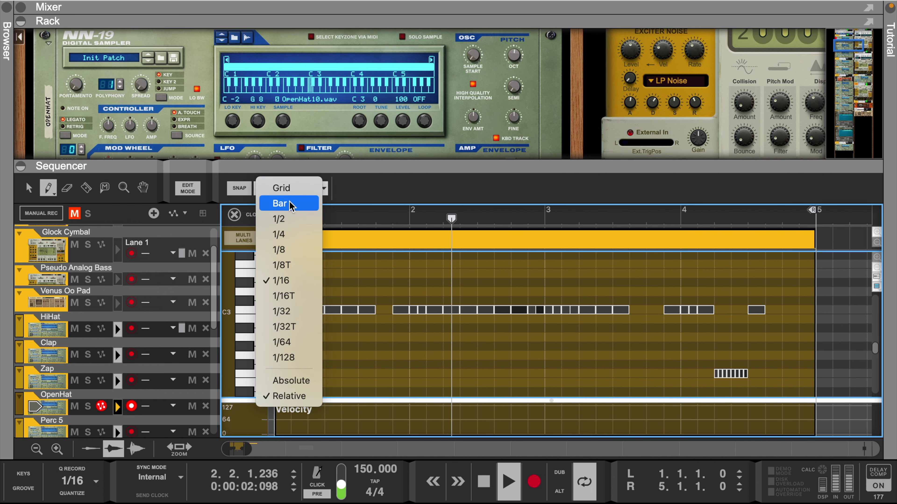
left_click(286, 245)
left_click(286, 309)
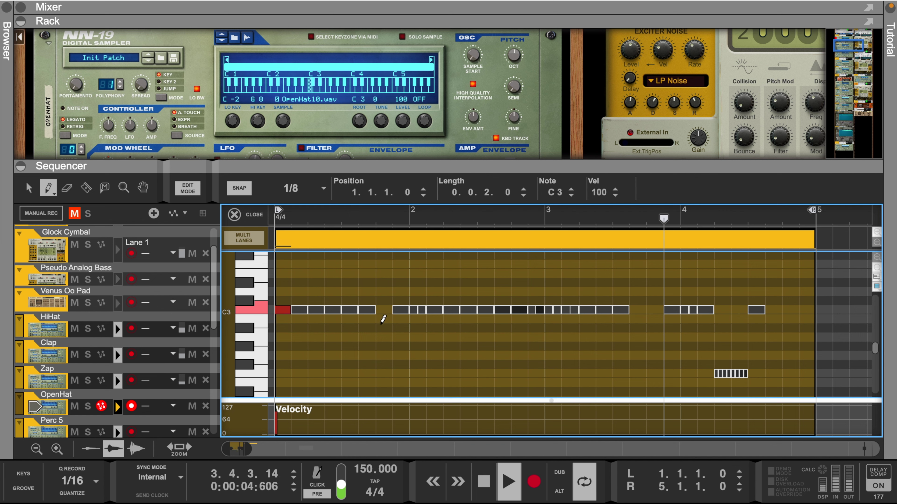
Add C3 OpenHat notes at 1.4.1.0, 4.2.1.0 and 4.3.3.0 and raise the velocities to 127.
left_click(384, 309)
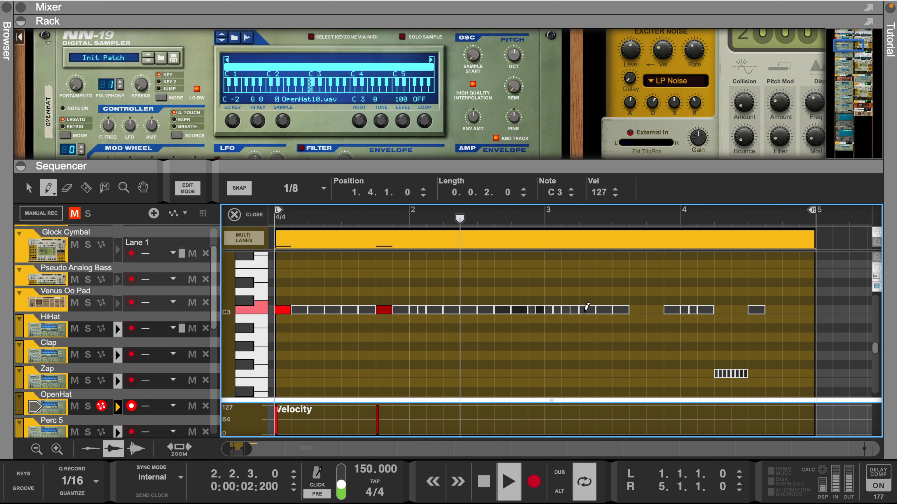
left_click(722, 310)
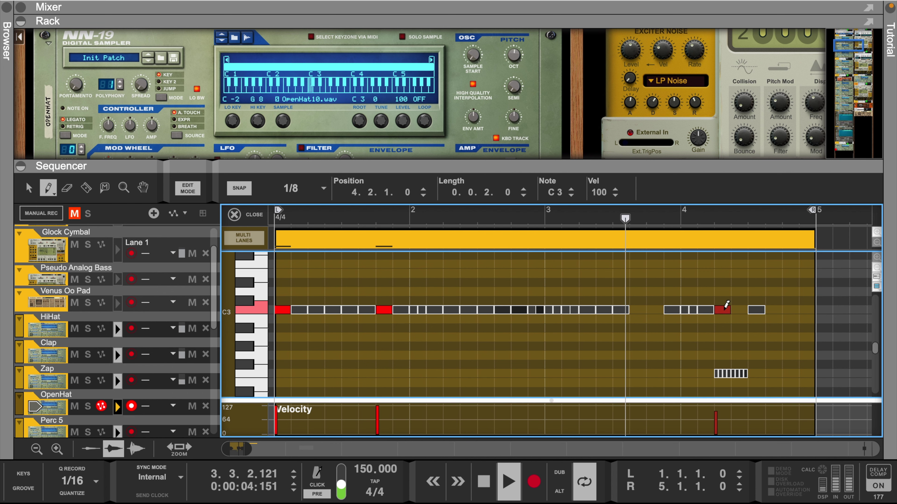
left_click(773, 310)
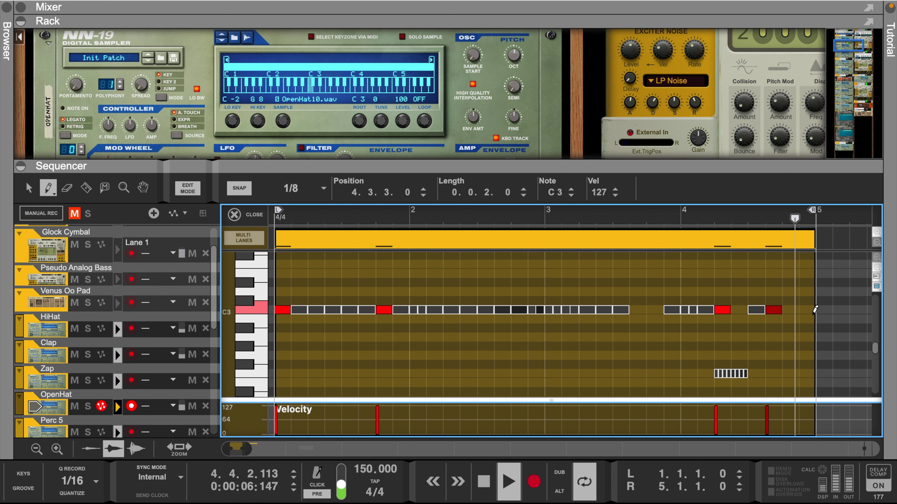
On the Perc 5 track, draw C3 notes at 2.2.1.0 and 2.2.3.0 and lower their velocities, setting the second to 87.
left_click(50, 430)
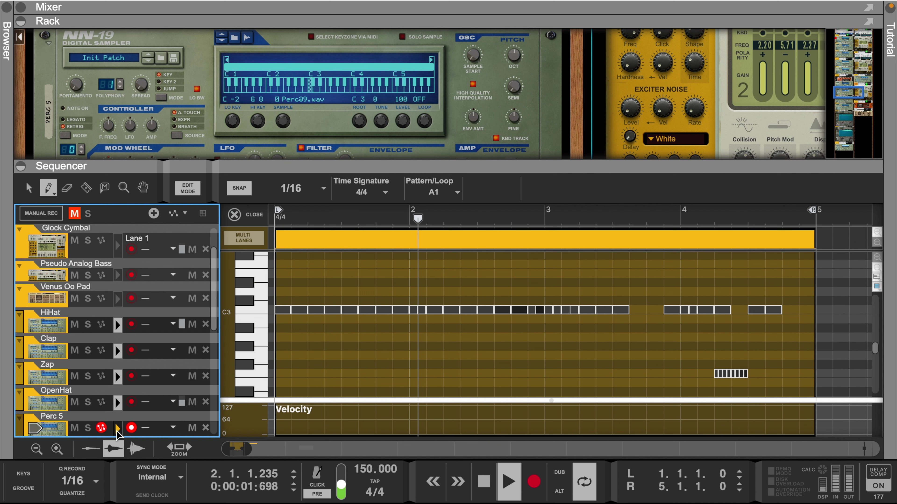
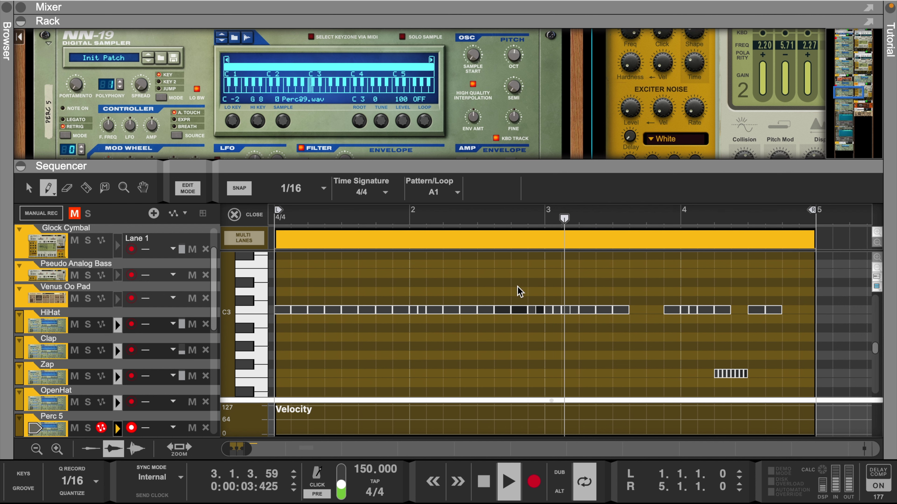
left_click(263, 304)
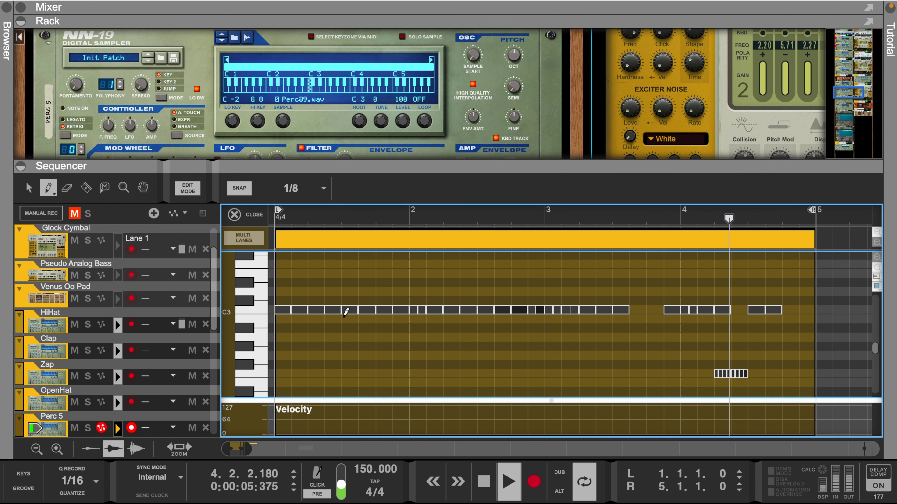
left_click_drag(447, 310, 470, 310)
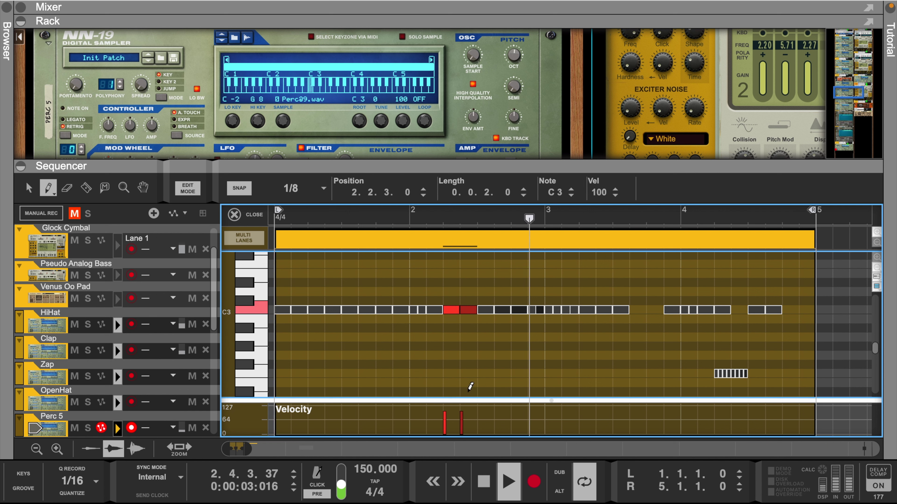
mouse_move(444, 410)
left_mouse_down()
mouse_move(475, 414)
mouse_move(452, 409)
mouse_move(464, 410)
left_mouse_up()
Switch note editing to the Perc 6 track and draw D3 eighth notes at 4.4.1.0 and 4.4.3.0.
scroll(112, 327, "down", 3)
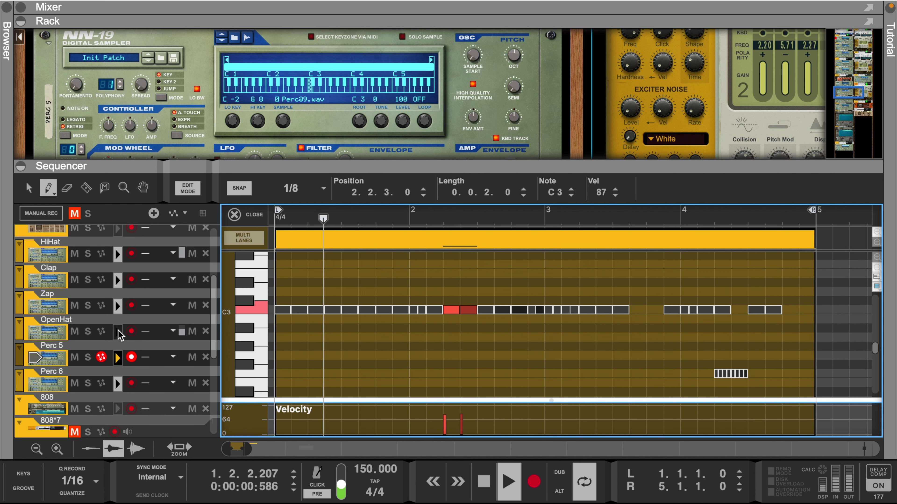
left_click(118, 380)
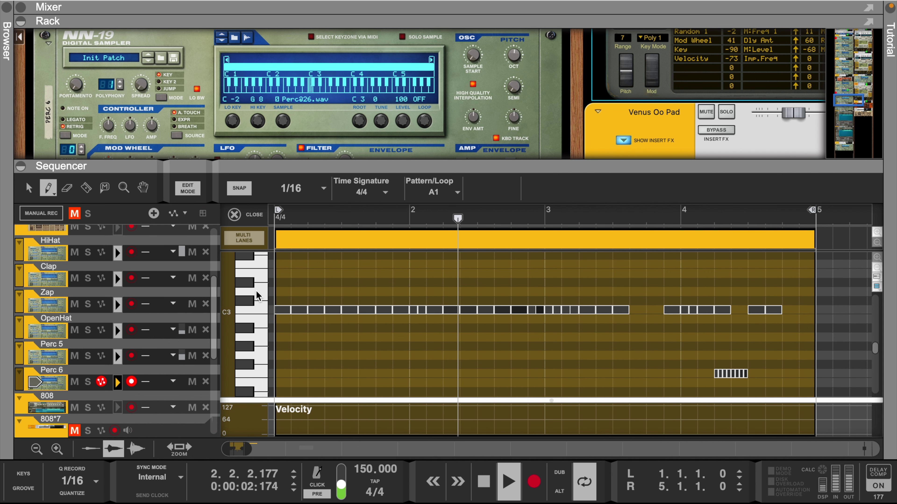
left_click(838, 269)
left_click(790, 291)
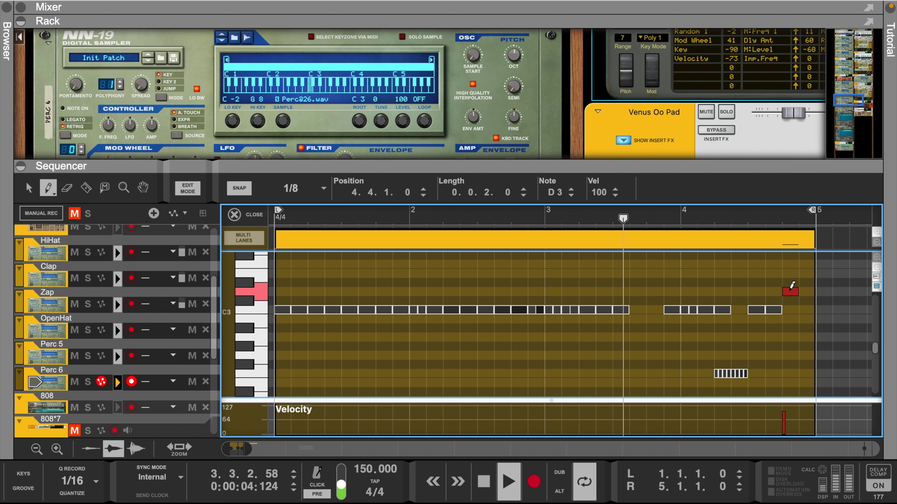
left_click(800, 291)
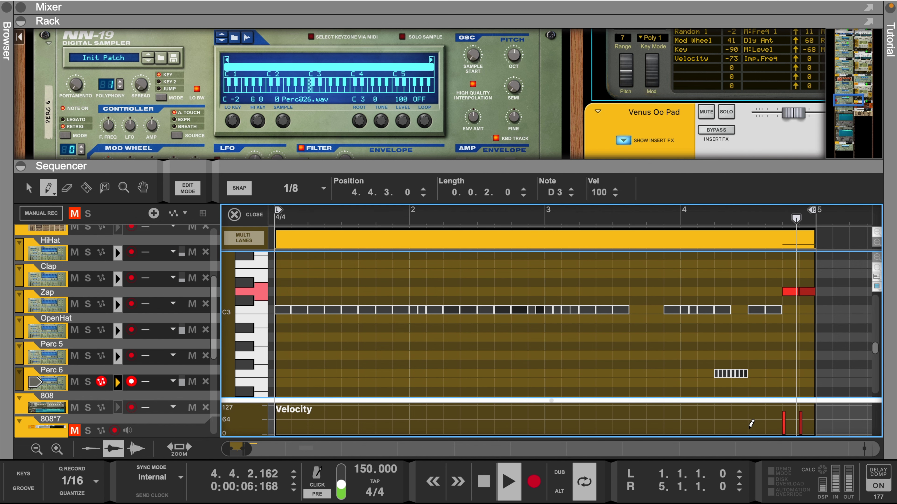
Select the 808 track, audition its sound and draw an empty four-bar clip from bar 1 to bar 5.
left_click(53, 409)
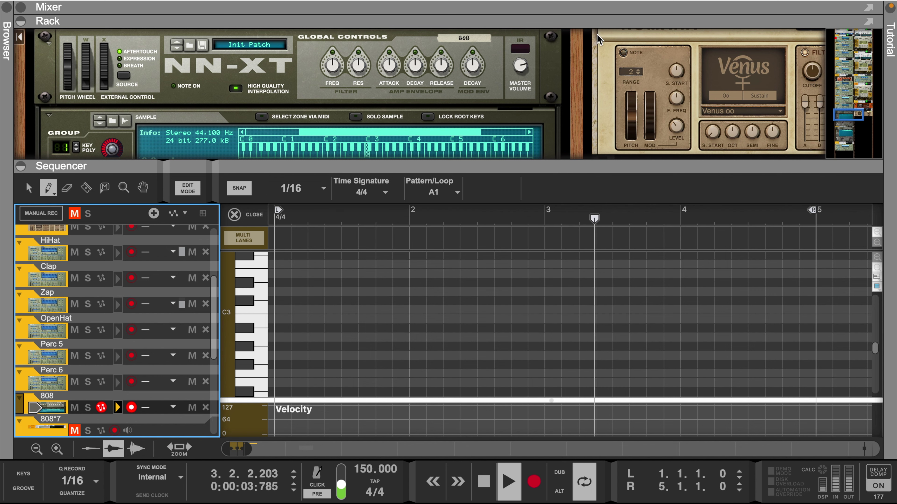
key("F5")
key("F5")
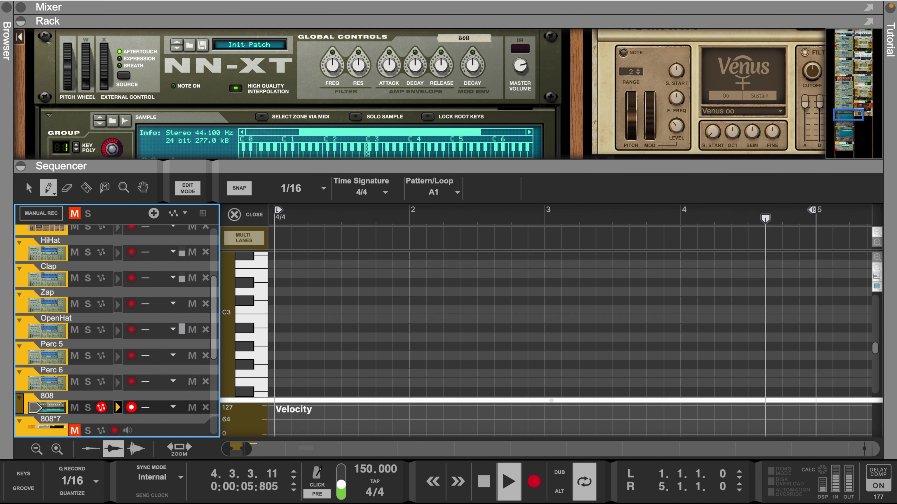
left_click(268, 294)
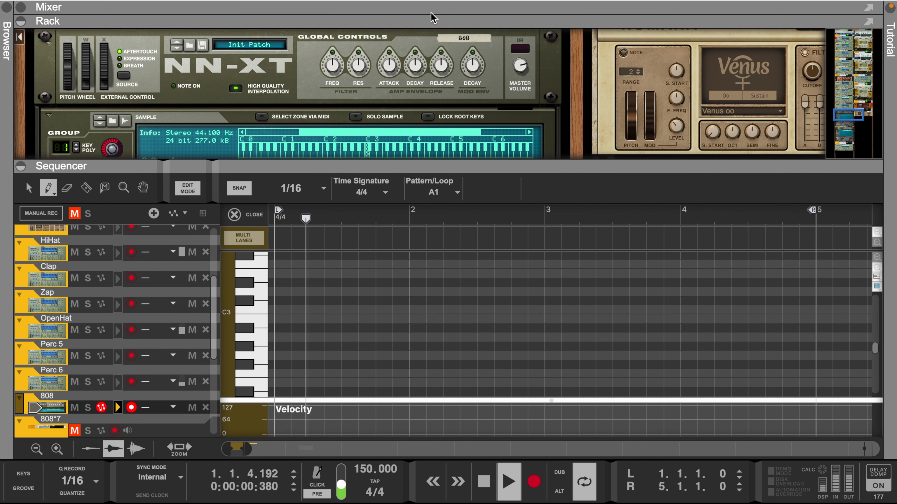
left_click(263, 295)
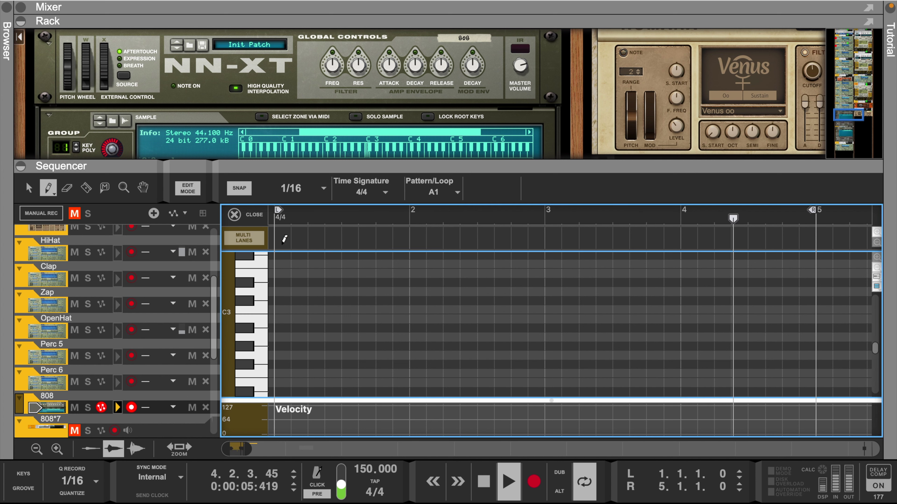
mouse_move(282, 236)
left_mouse_down()
mouse_move(595, 219)
mouse_move(837, 219)
mouse_move(816, 219)
left_mouse_up()
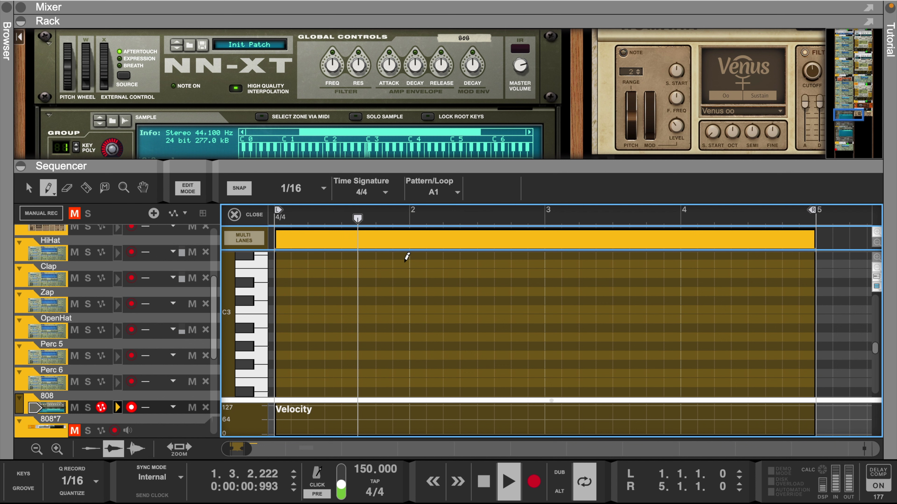
Mute the Pseudo Analog Bass track and audition the 808's pitch on its own.
scroll(86, 320, "up", 5)
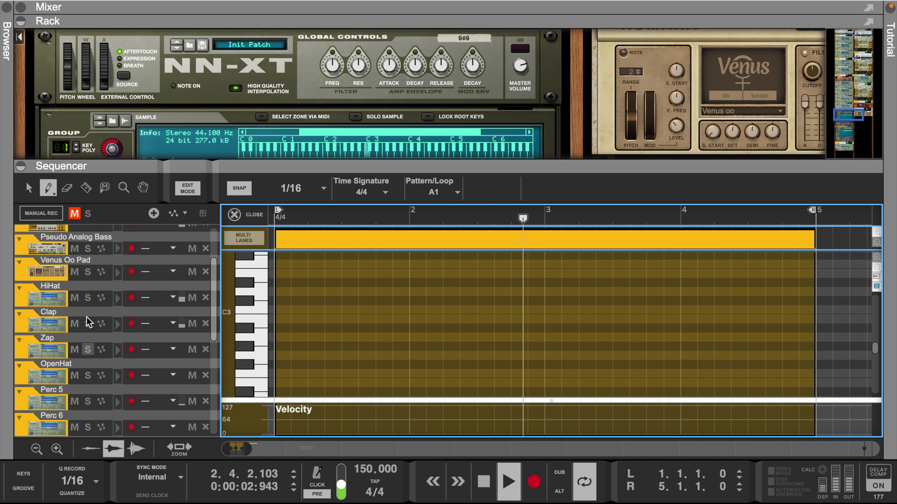
left_click(75, 322)
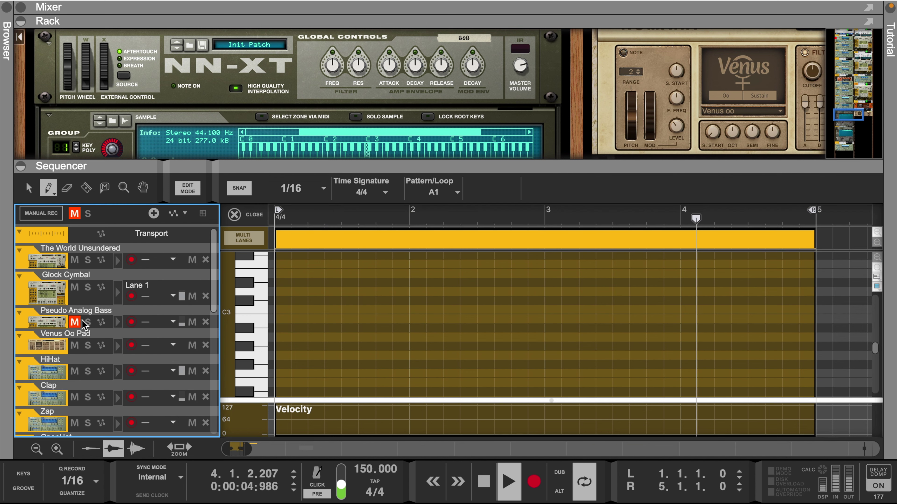
left_click(264, 289)
Draw D3 808 notes at 1.1.1.0, 1.1.3.0, 1.4.1.0 and 1.4.3.0 and set all their velocities to 127.
scroll(264, 291, "up", 1)
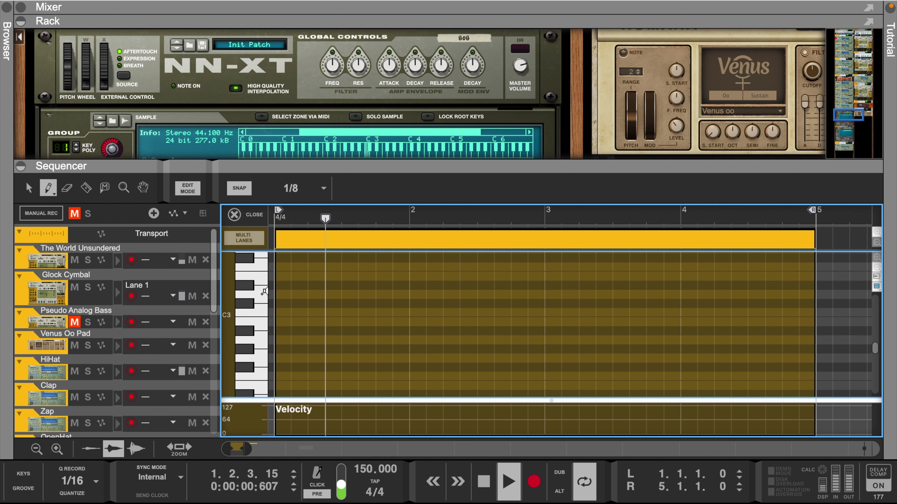
left_click(287, 290)
left_click(301, 291)
scroll(339, 288, "up", 1)
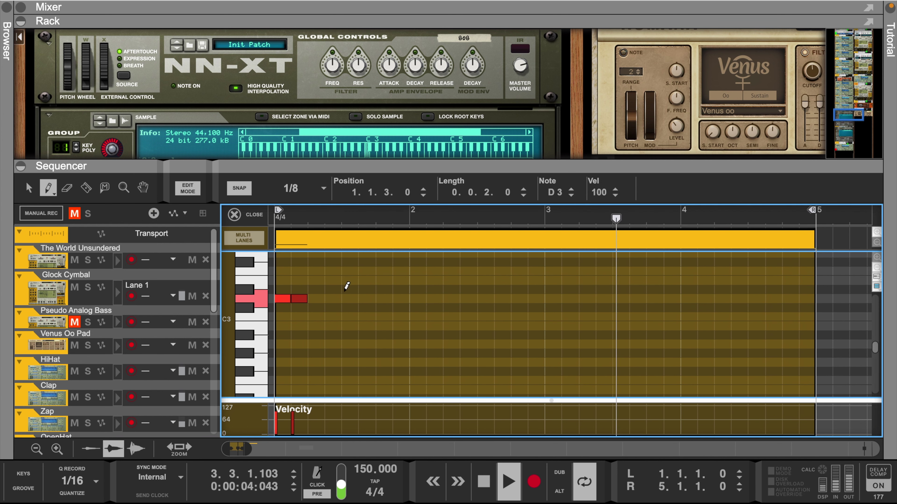
left_click(384, 299)
left_click(400, 299)
key("ctrl+a")
left_click_drag(602, 203, 604, 194)
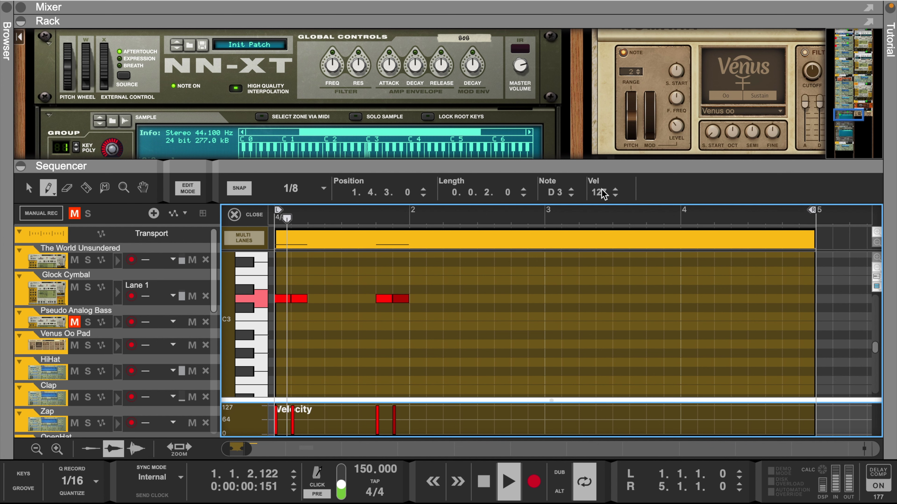
Add 808 notes A#3 at 4.2.1.0 and A3 at 4.3.3.0 and raise their velocities to 127.
scroll(693, 284, "up", 3)
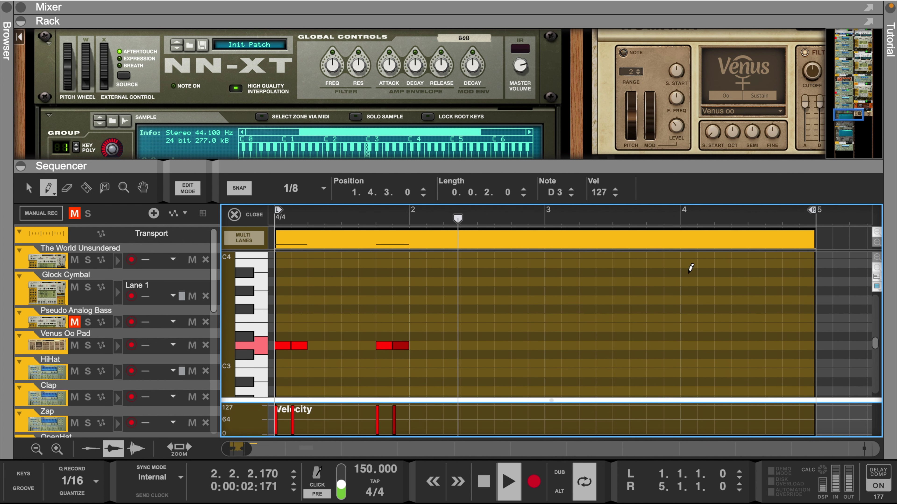
left_click(723, 272)
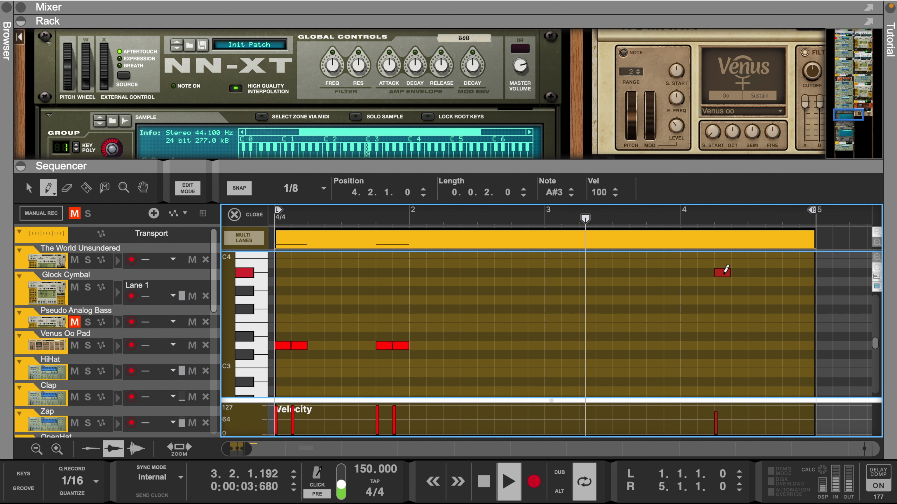
left_click(773, 282)
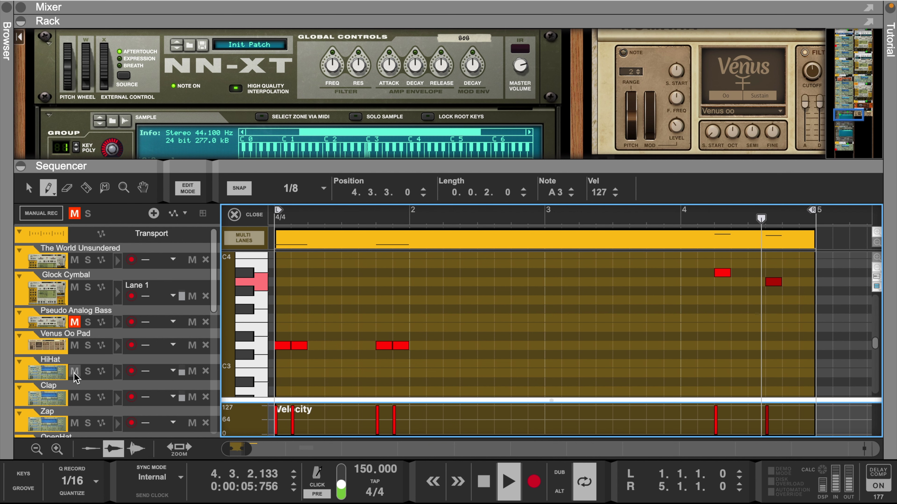
Switch note editing to the HiHat track and draw three C2 eighth notes from 4.3.3.0 to the end of bar 4.
left_click(57, 372)
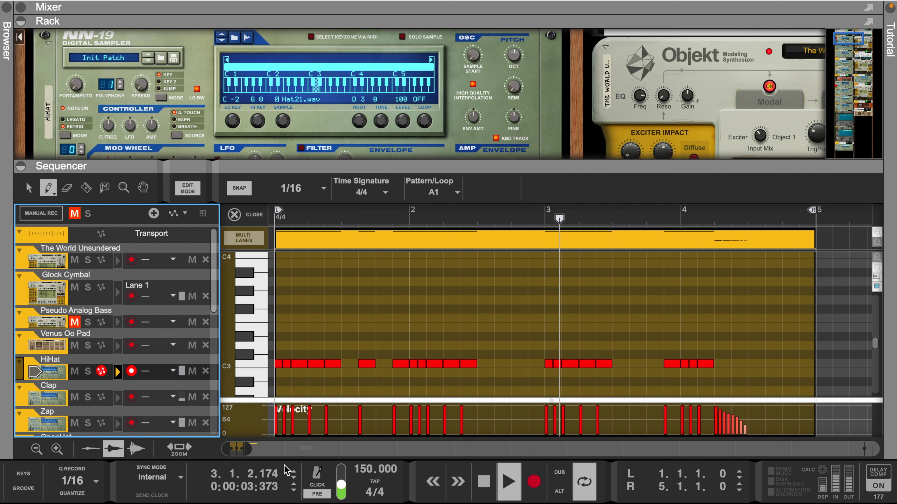
scroll(735, 314, "down", 4)
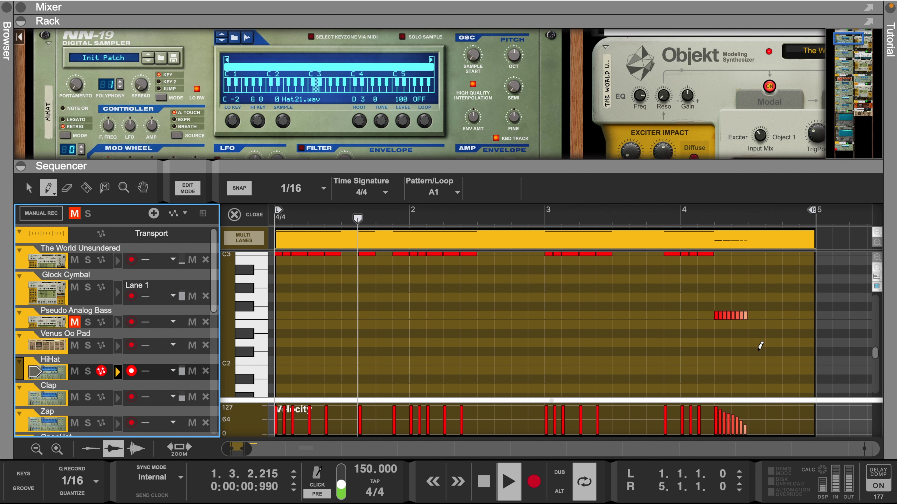
left_click_drag(772, 358, 810, 358)
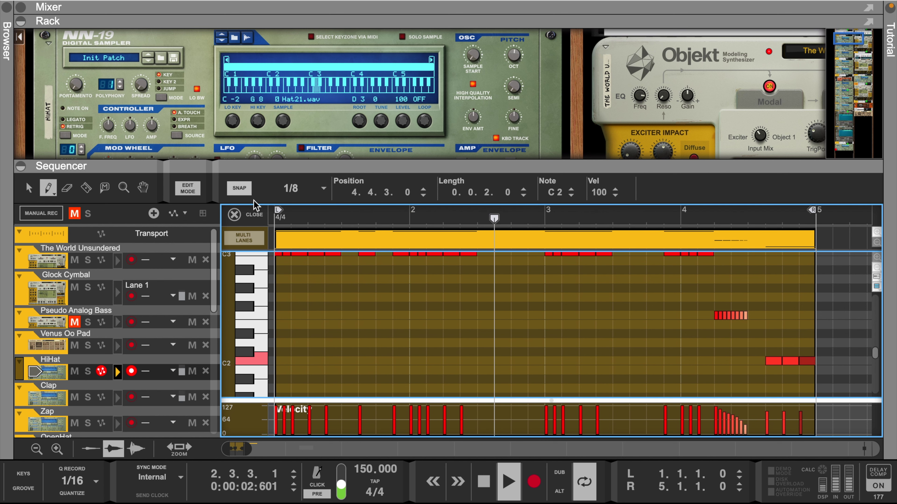
Check the mixer faders, leave note editing and enlarge the sequencer area to show the track arrangement.
left_click_drag(363, 16, 373, 302)
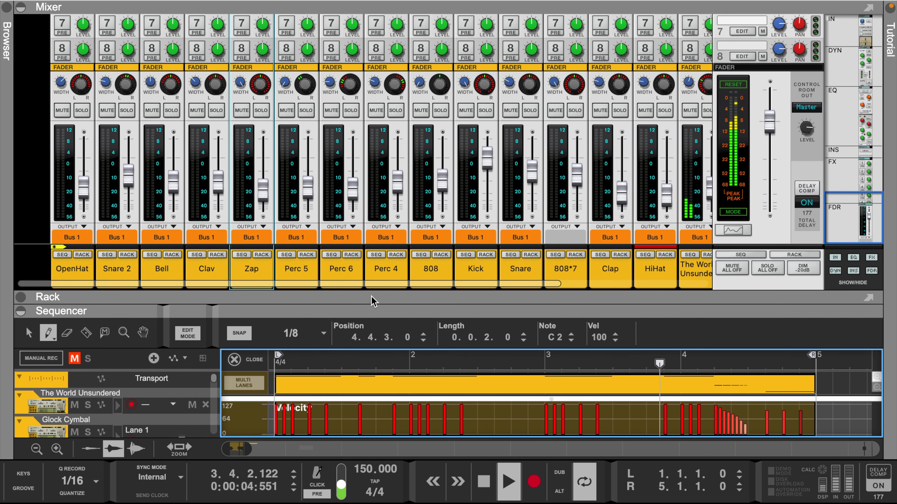
left_click(255, 358)
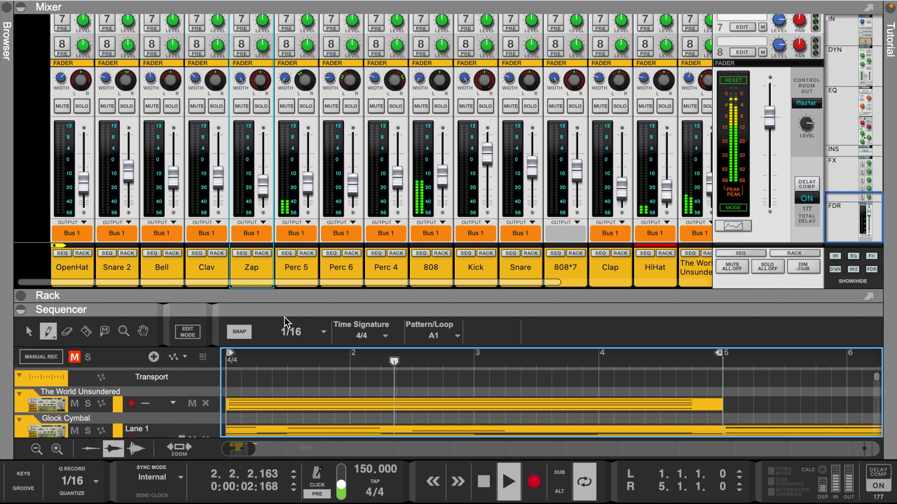
left_click_drag(286, 303, 244, 76)
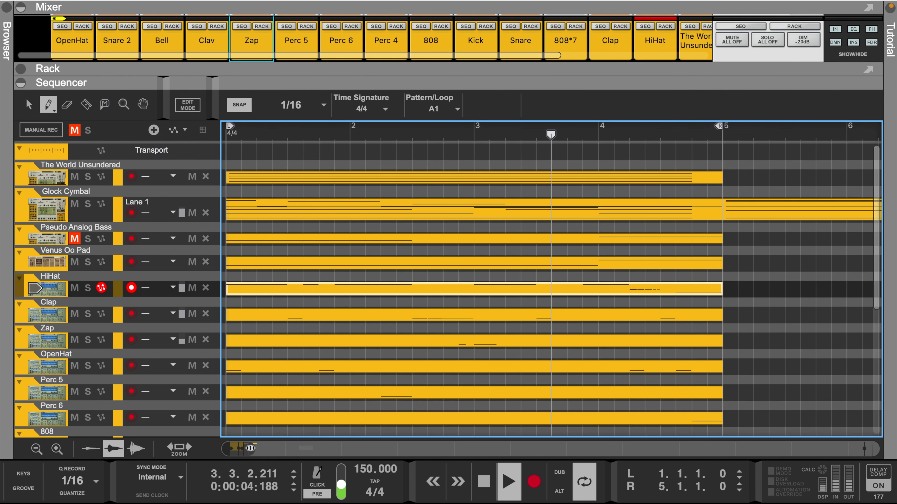
Unmute the 808*7 audio track and route its mixer channel output to Bus 1.
mouse_move(250, 448)
left_mouse_down()
mouse_move(269, 448)
mouse_move(259, 448)
left_mouse_up()
scroll(303, 332, "down", 5)
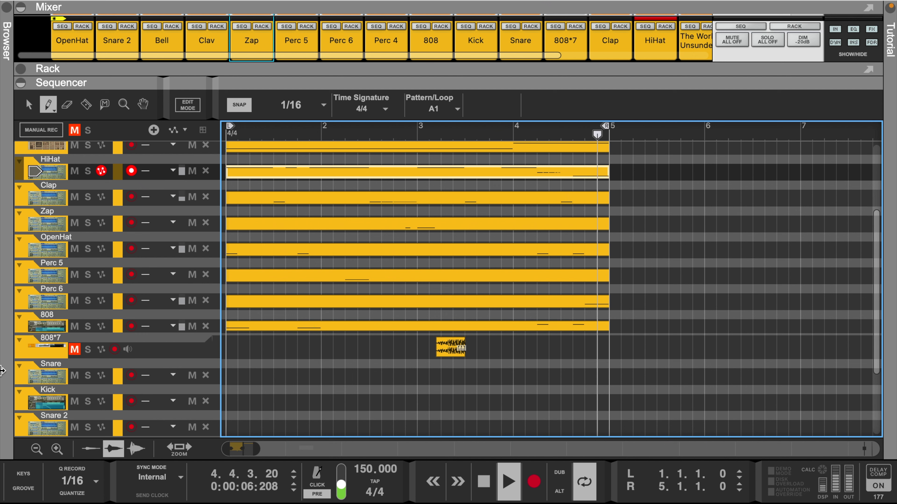
left_click(77, 350)
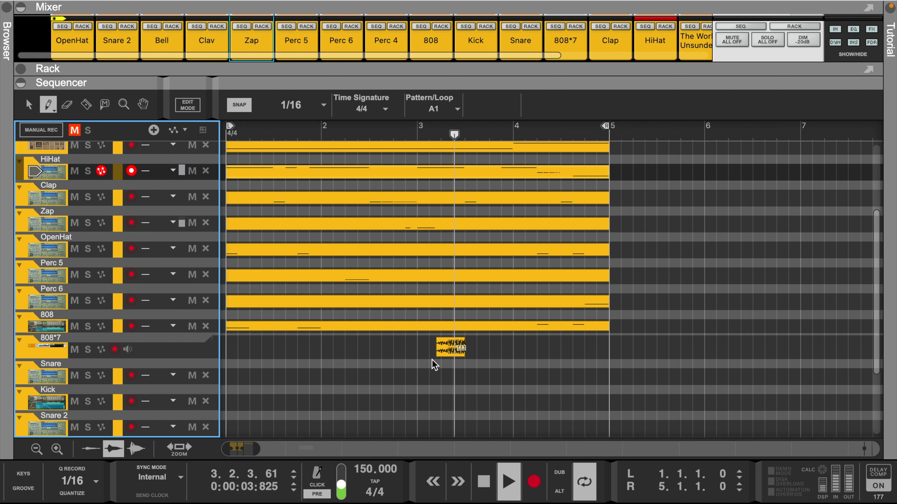
left_click(60, 352)
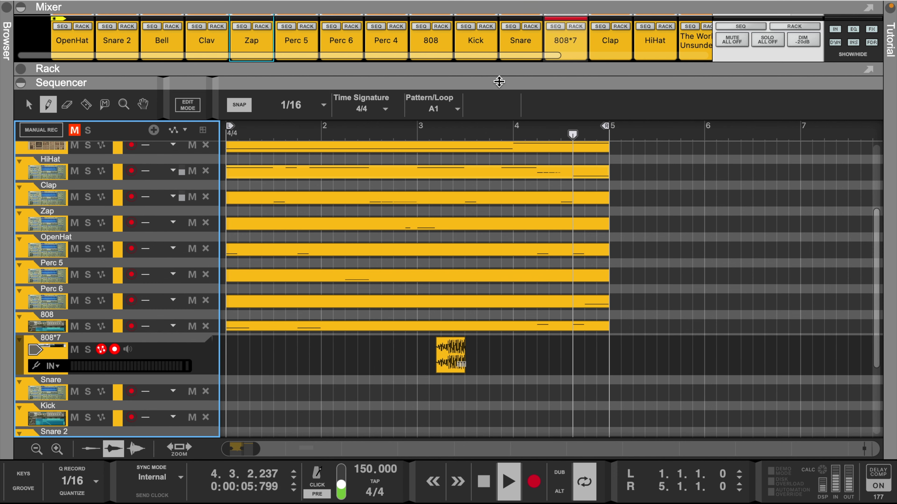
left_click_drag(521, 65, 522, 225)
left_click(578, 160)
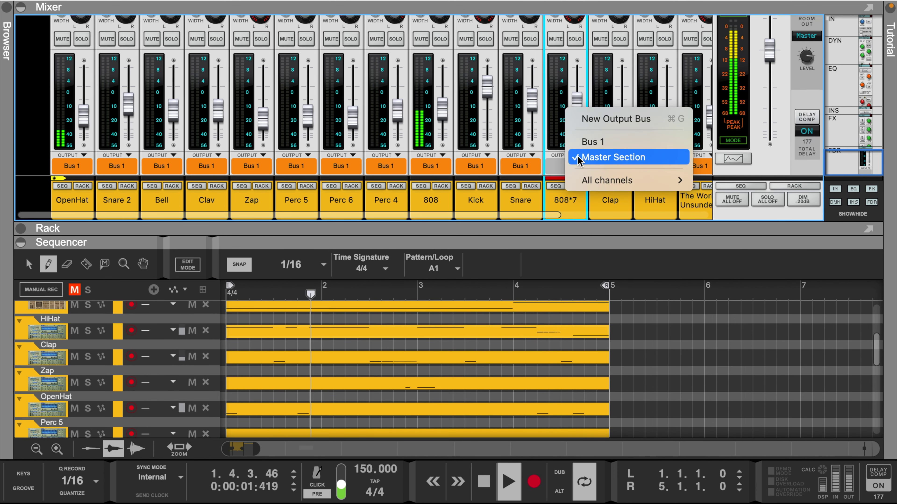
left_click(590, 140)
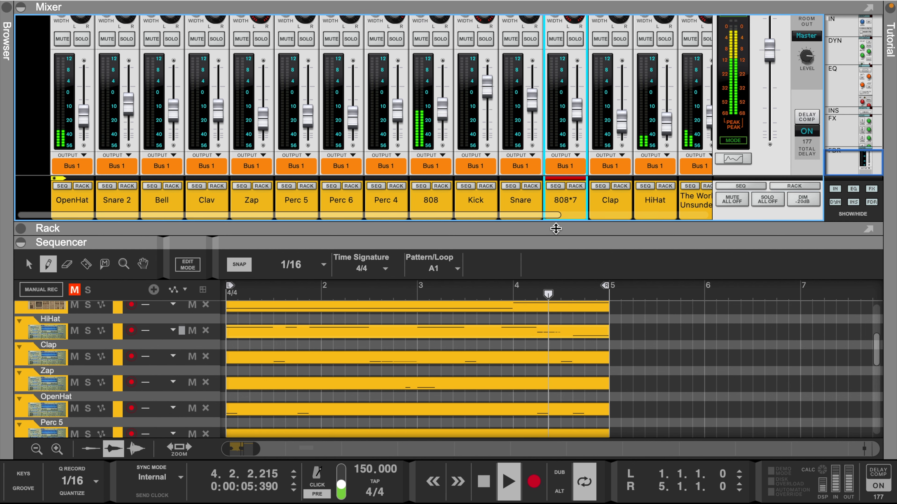
Go to the 808*7 audio track device in the rack and expand its insert FX section.
left_click(555, 229)
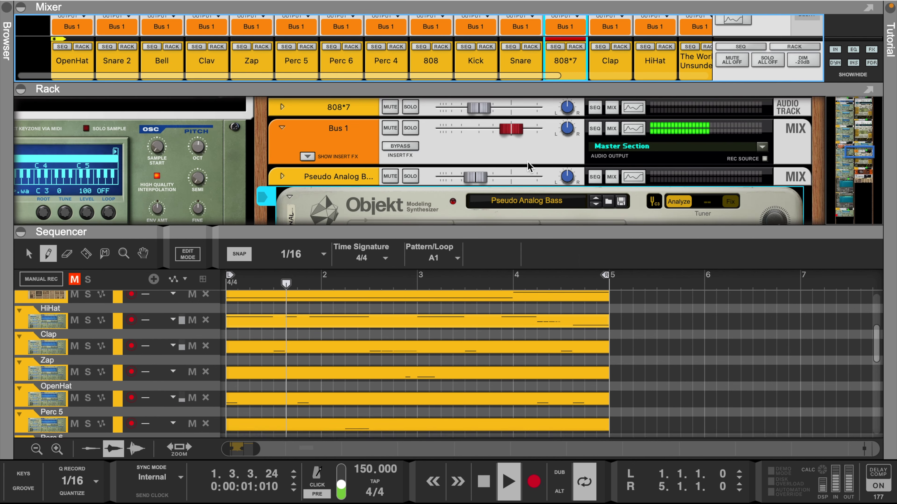
left_click_drag(528, 244, 469, 303)
left_click(555, 136)
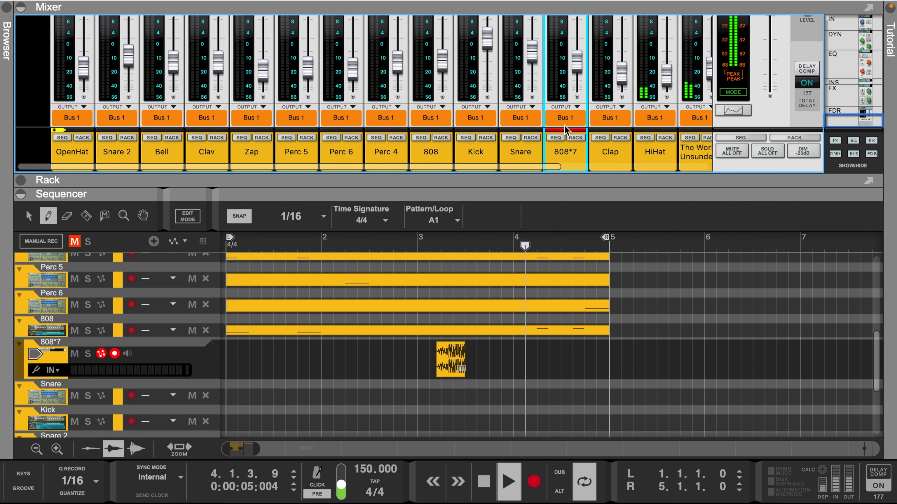
left_click(565, 117)
left_click(579, 104)
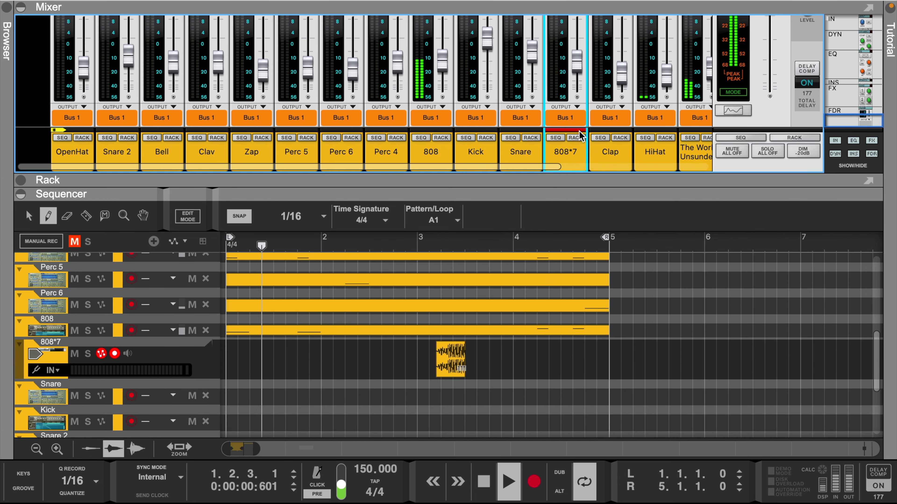
left_click(575, 138)
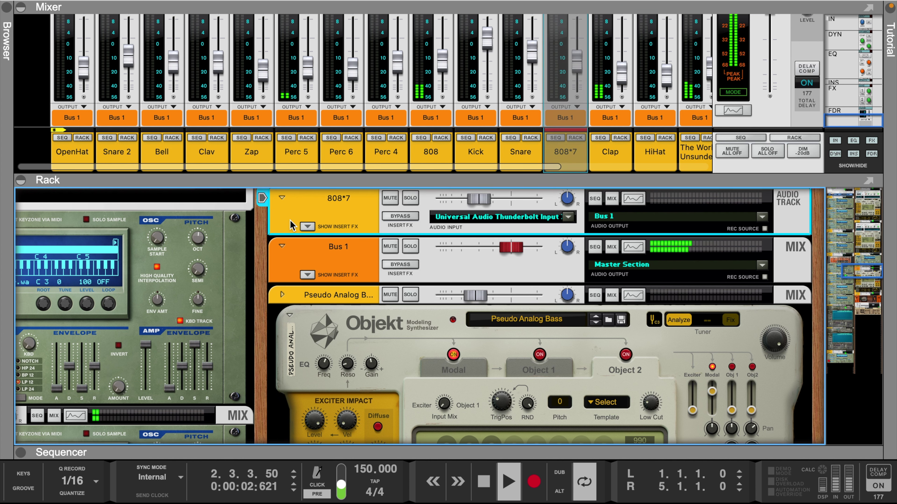
left_click(306, 226)
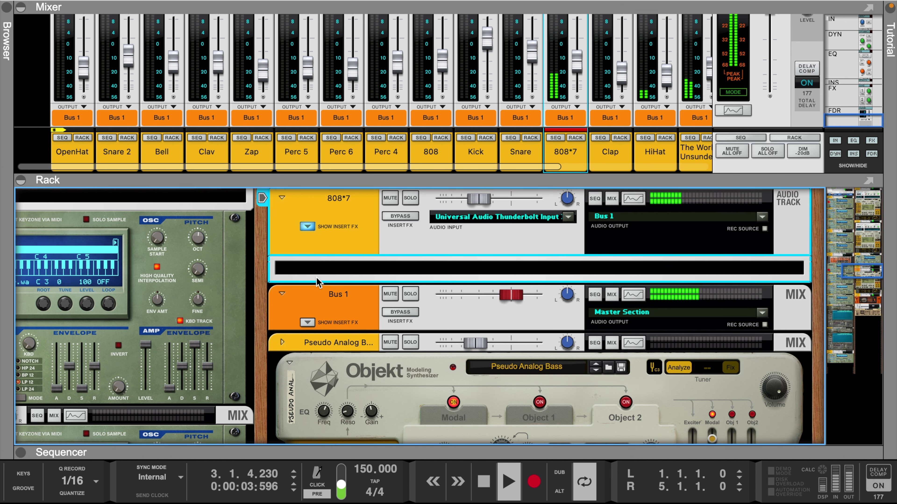
Browse the effects and add PanCake2 to the 808*7 channel's insert FX.
left_click(15, 200)
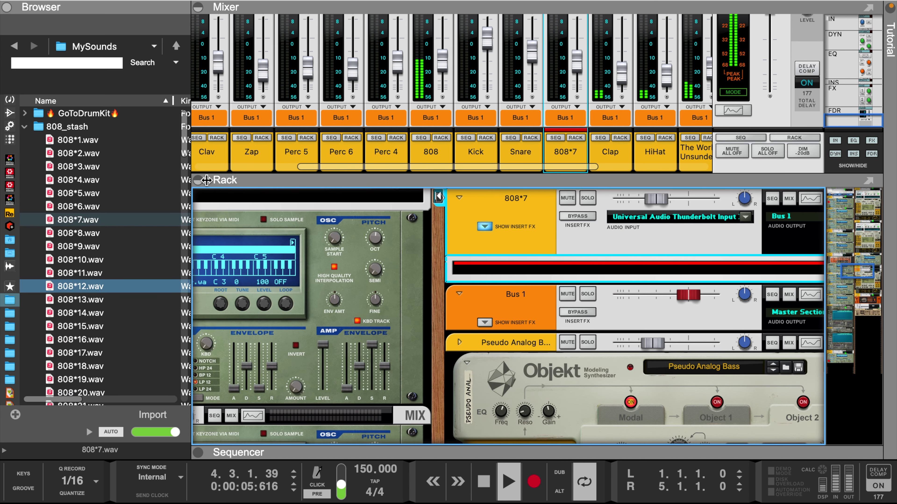
left_click(10, 113)
scroll(106, 276, "down", 15)
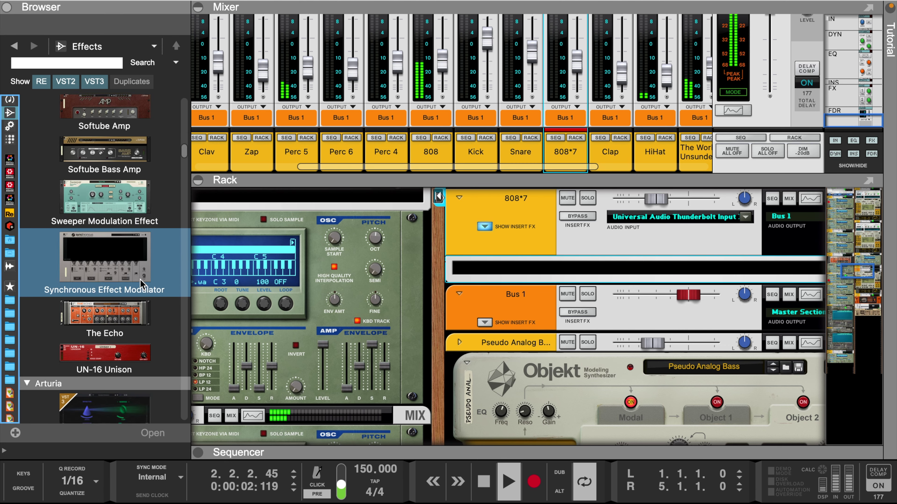
scroll(138, 286, "down", 12)
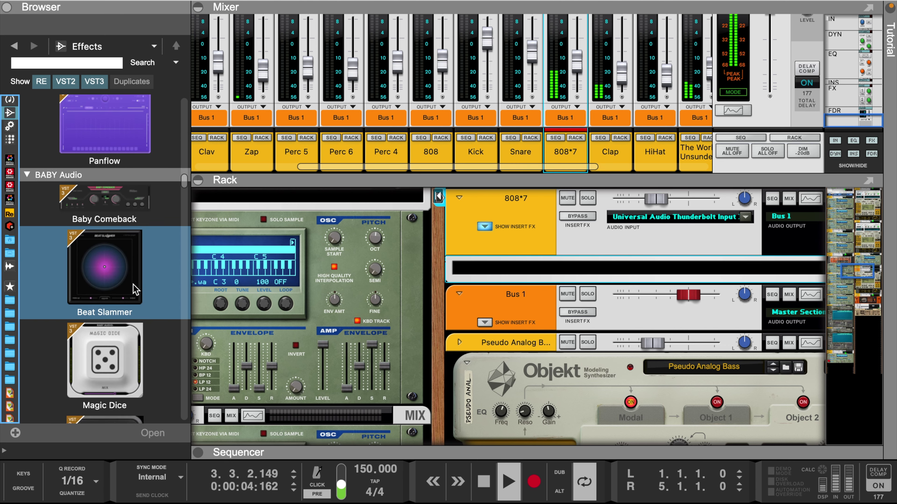
scroll(136, 290, "down", 8)
left_click_drag(137, 332, 547, 274)
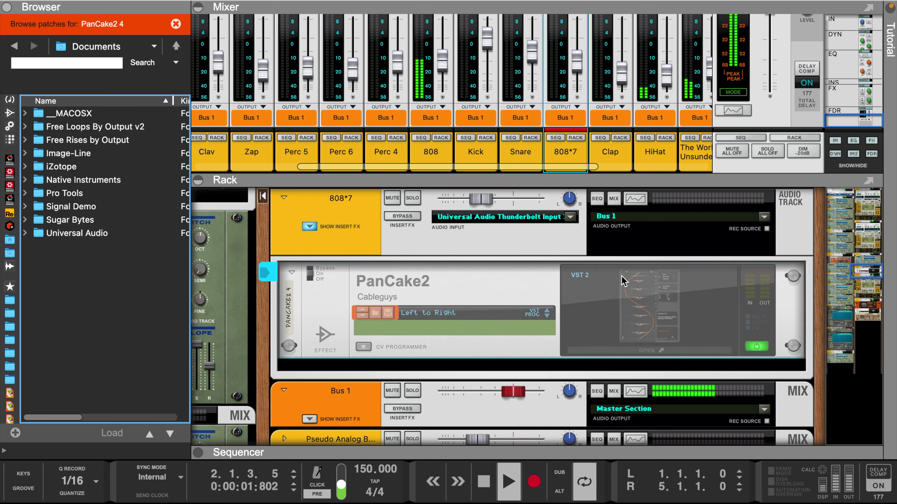
Set PanCake2's beat-synced LFO length to 1/2 and close the plugin window.
left_click(632, 322)
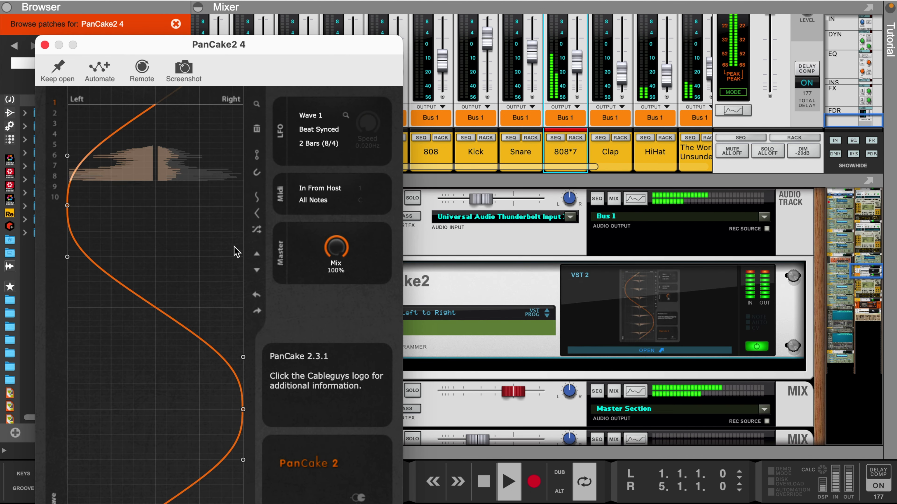
left_click(316, 148)
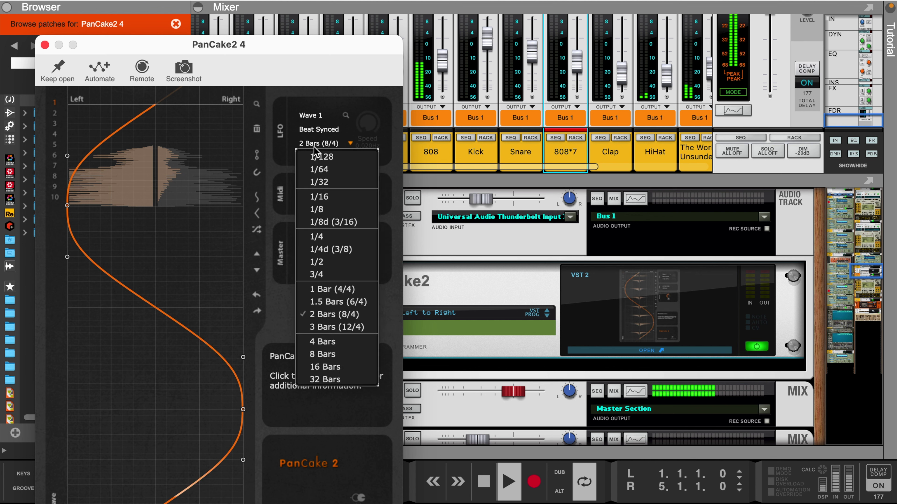
left_click(327, 289)
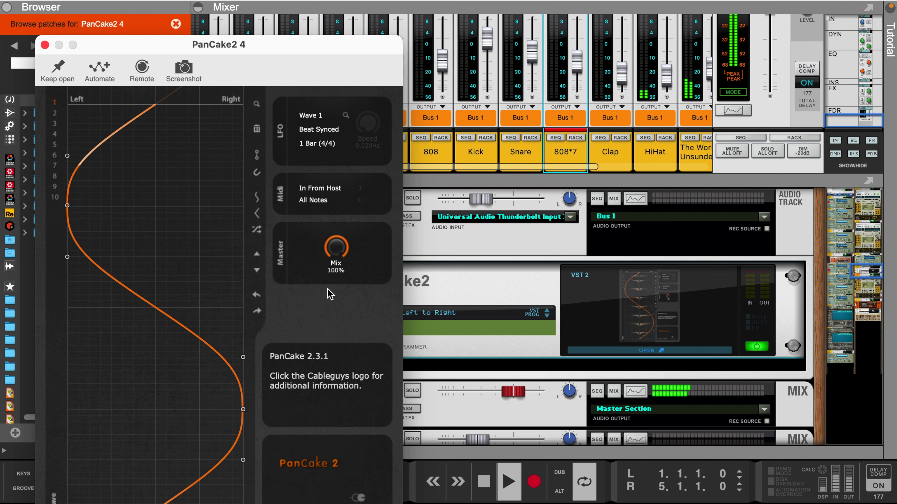
left_click(317, 145)
left_click(328, 257)
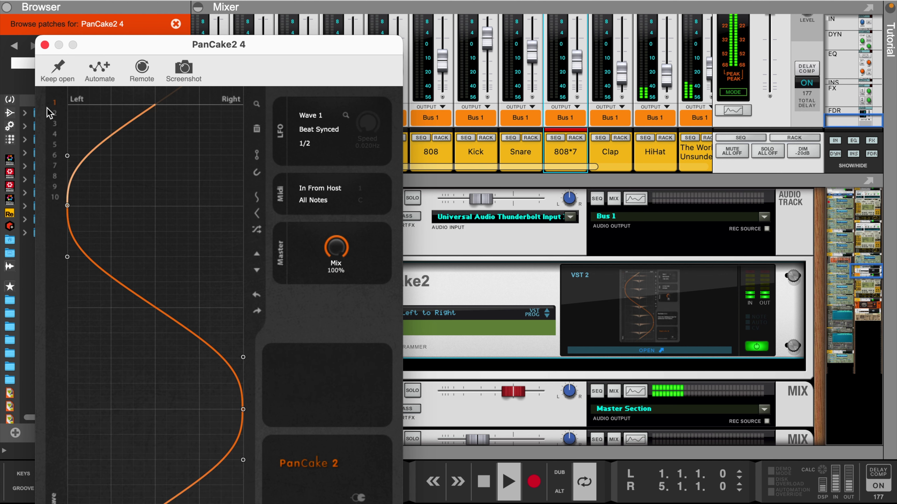
left_click(44, 45)
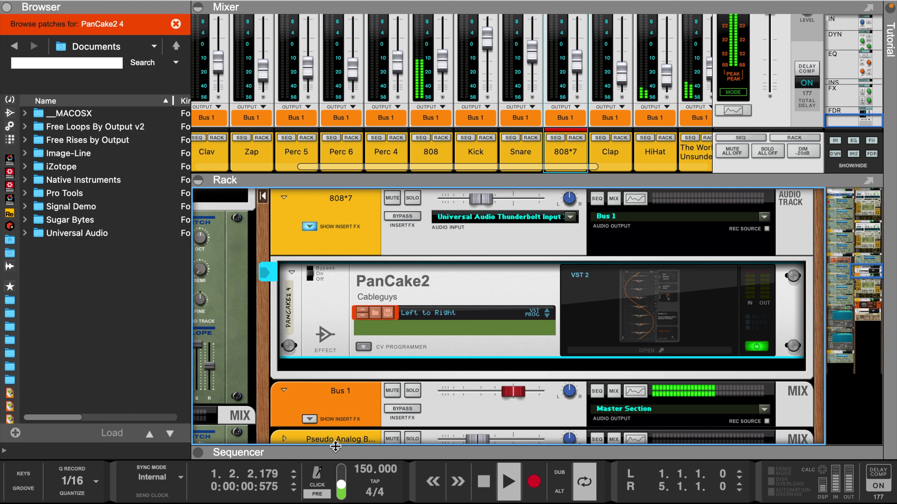
Return to the track arrangement, unmute the Pseudo Analog Bass track and mute the 808 track.
left_click_drag(338, 446, 338, 127)
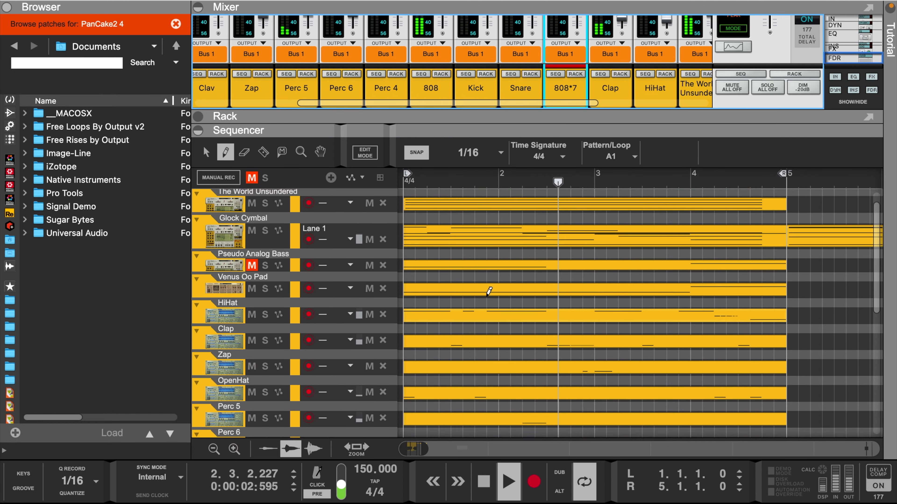
scroll(226, 205, "down", 5)
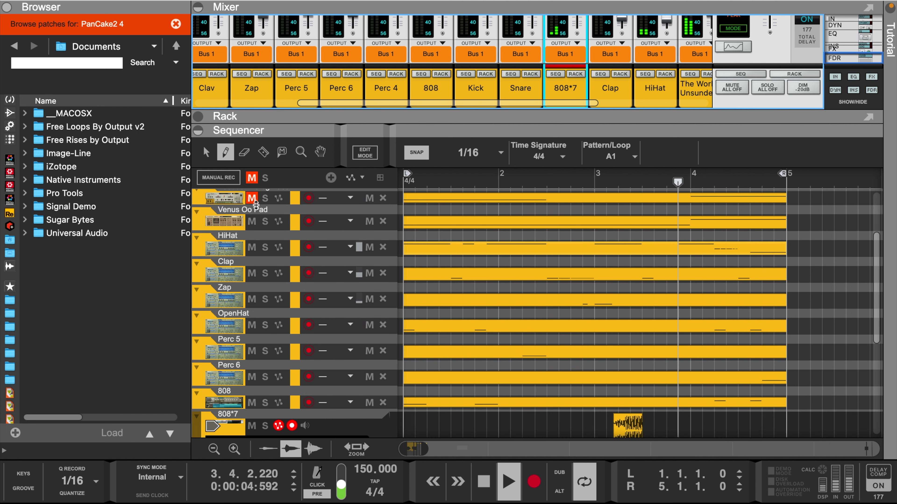
left_click(252, 199)
left_click(252, 403)
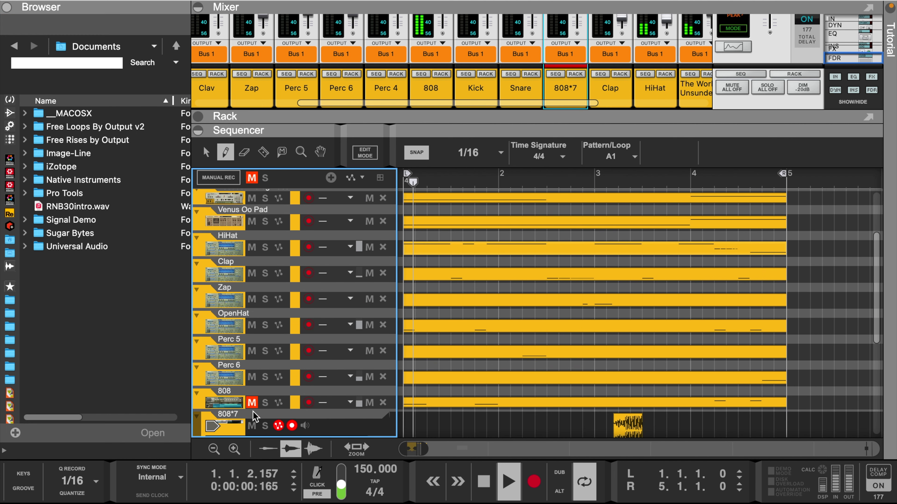
Mute the Venus Oo Pad track to audition the loop without the pad.
scroll(417, 264, "up", 2)
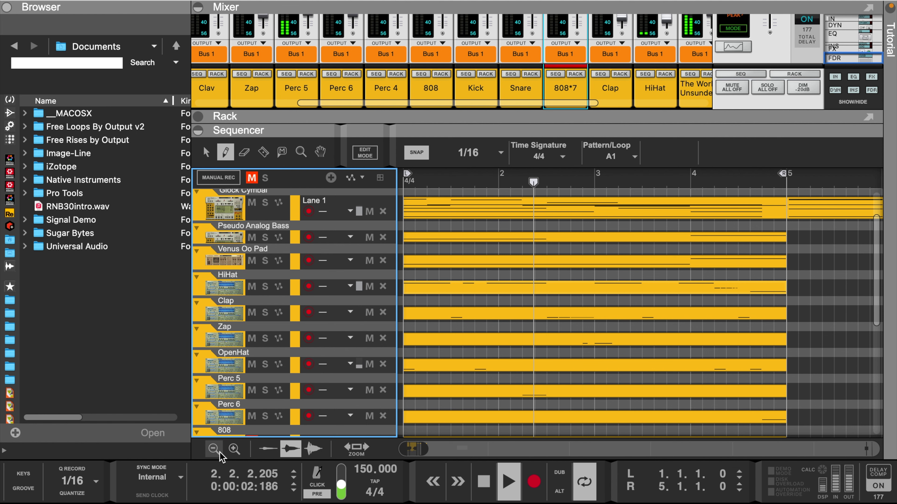
scroll(251, 237, "up", 2)
scroll(252, 237, "up", 1)
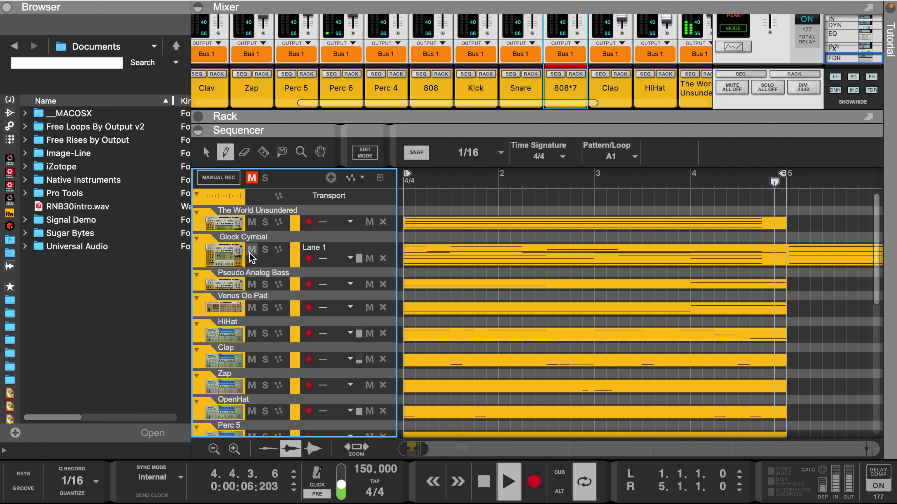
left_click(251, 307)
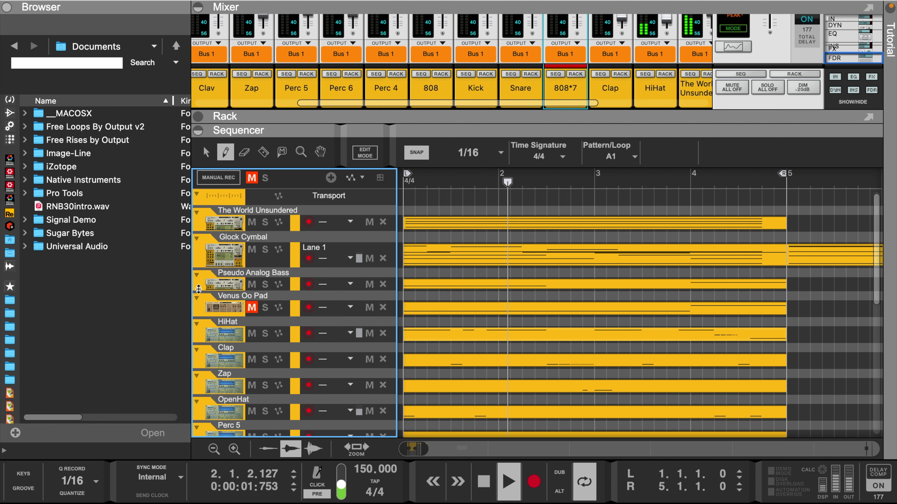
left_click(9, 126)
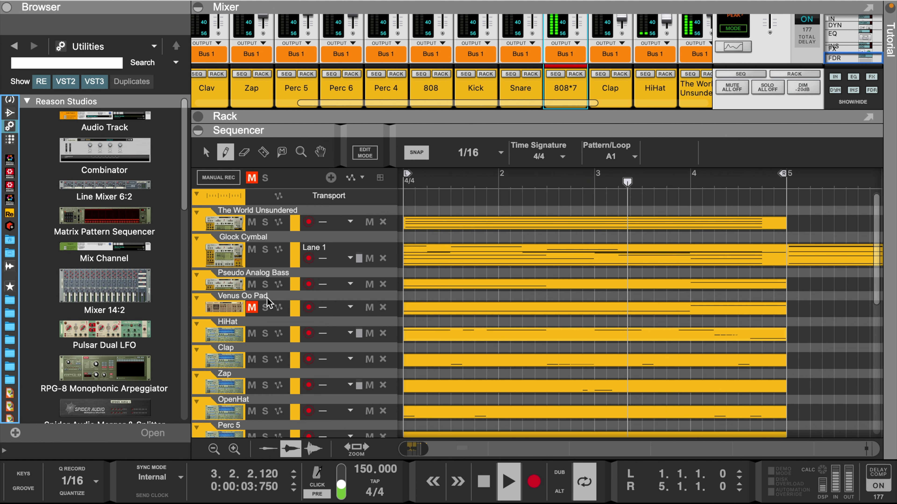
Unmute the Venus Oo Pad and 808 tracks and mute the Pseudo Analog Bass track.
scroll(255, 247, "down", 5)
left_click(252, 242)
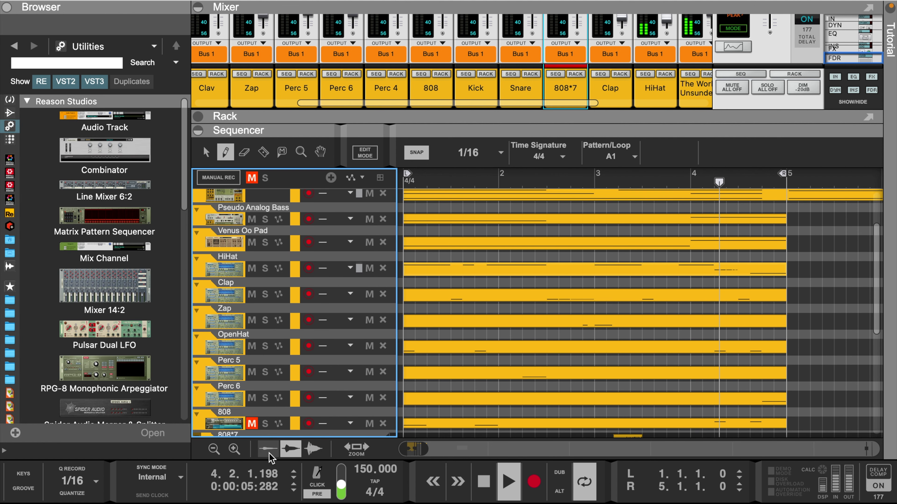
left_click(251, 424)
left_click(251, 219)
scroll(507, 239, "up", 1)
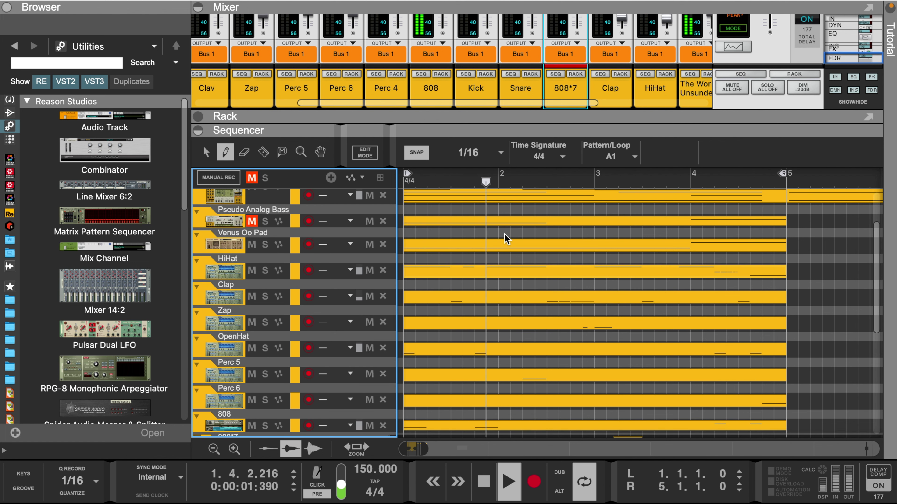
Inspect the notes of the first Glock Cymbal clip, then leave note editing.
left_click_drag(427, 446, 434, 445)
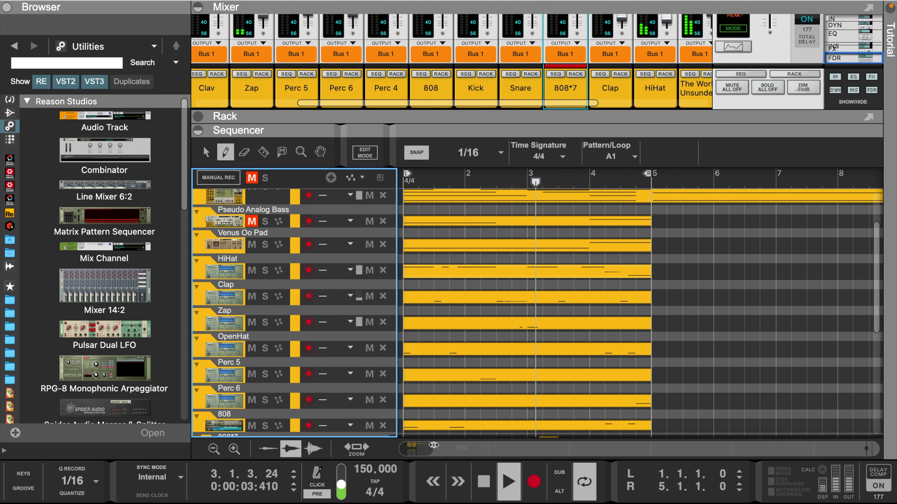
scroll(528, 309, "up", 3)
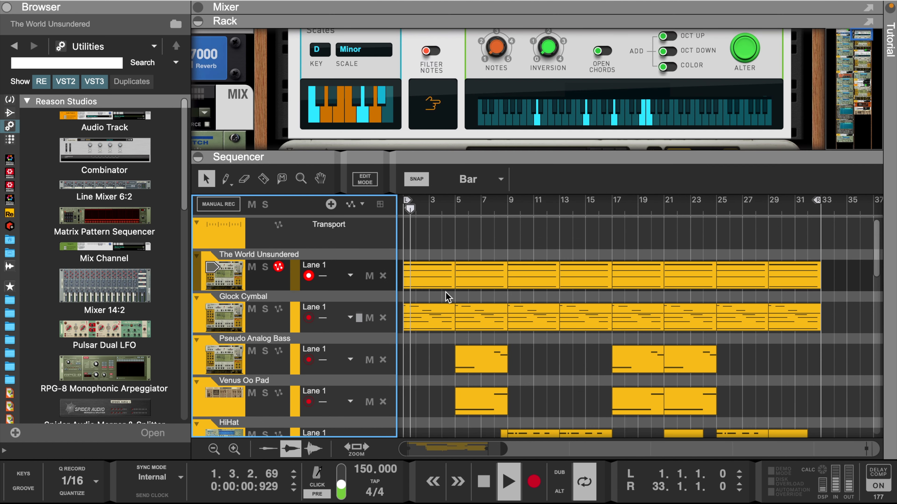
double_click(427, 315)
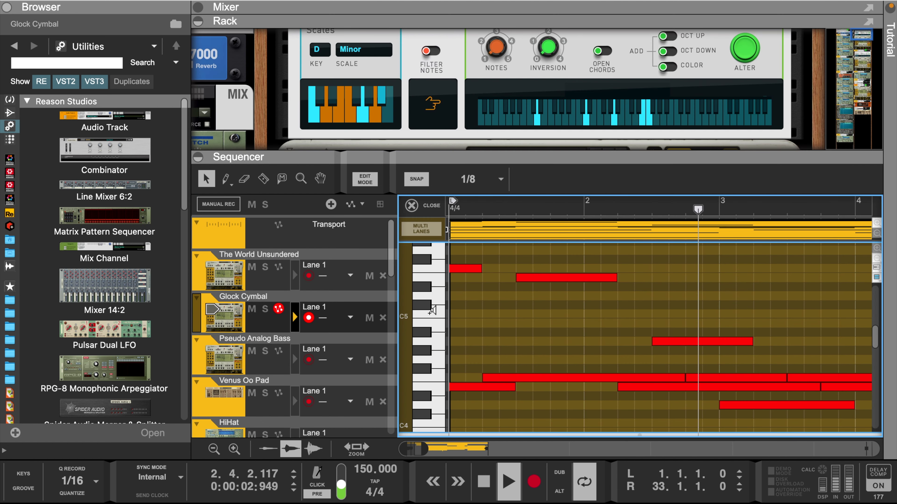
left_click(417, 211)
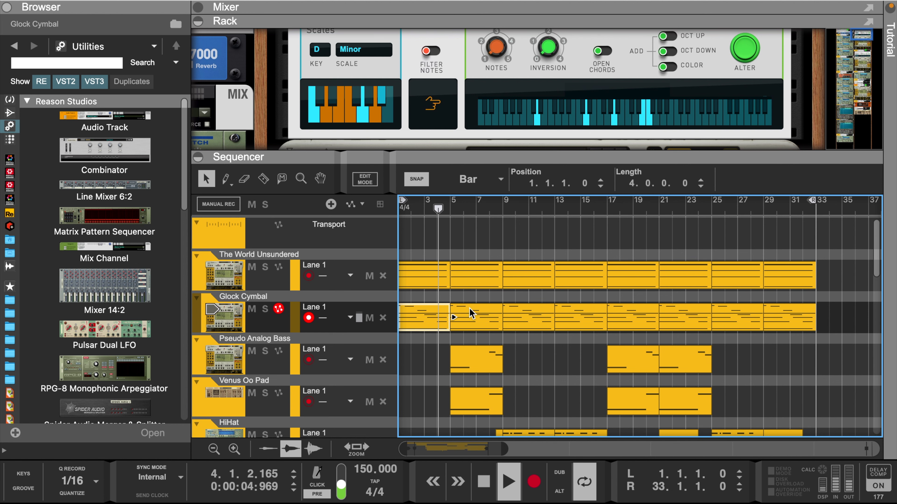
Reduce the track heights and look over all tracks of the full 32-bar arrangement.
scroll(484, 318, "down", 5)
scroll(484, 318, "up", 2)
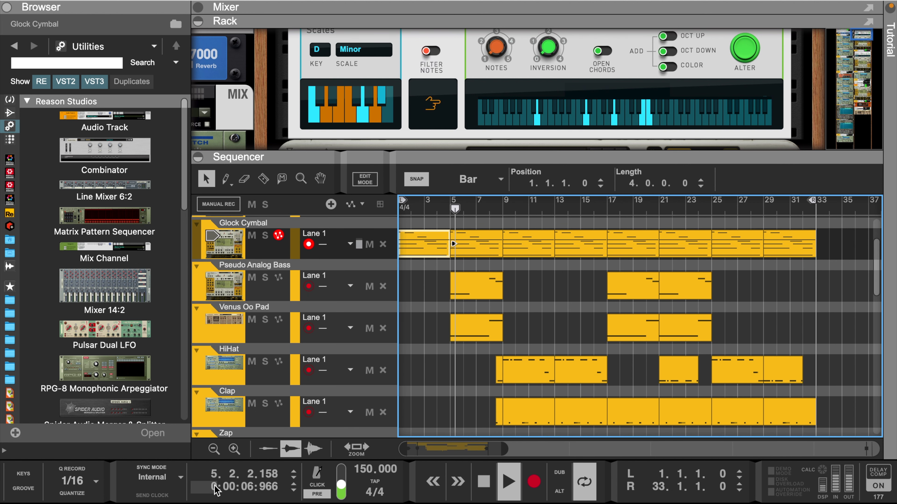
left_click(216, 451)
left_click(216, 451)
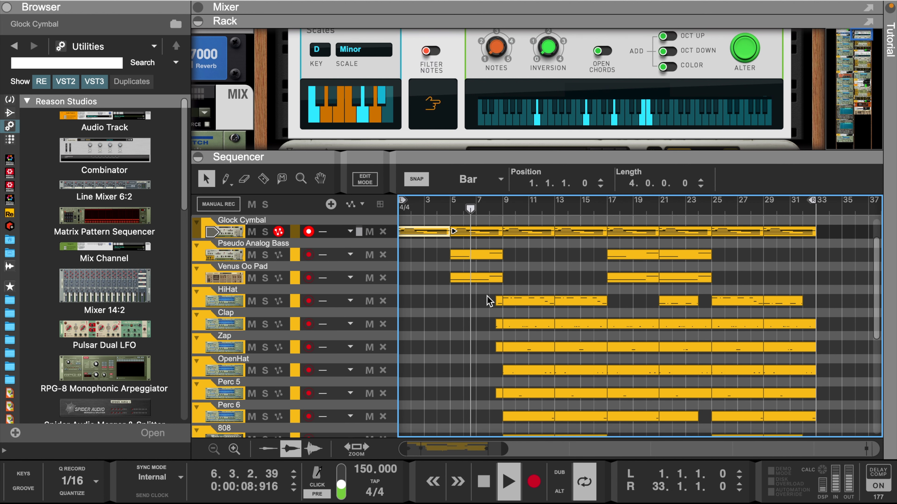
scroll(589, 121, "down", 5)
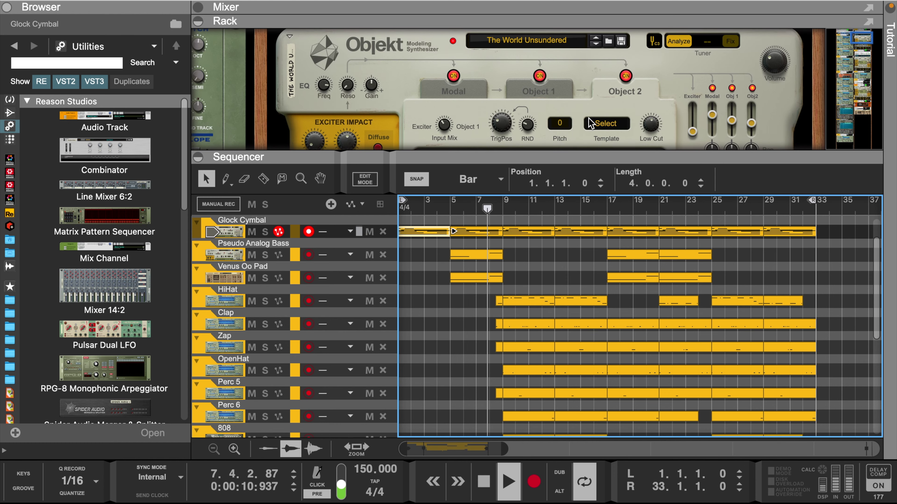
Look through The World Unsundered's Objekt synth settings in the rack, then show the mixer.
scroll(591, 124, "down", 10)
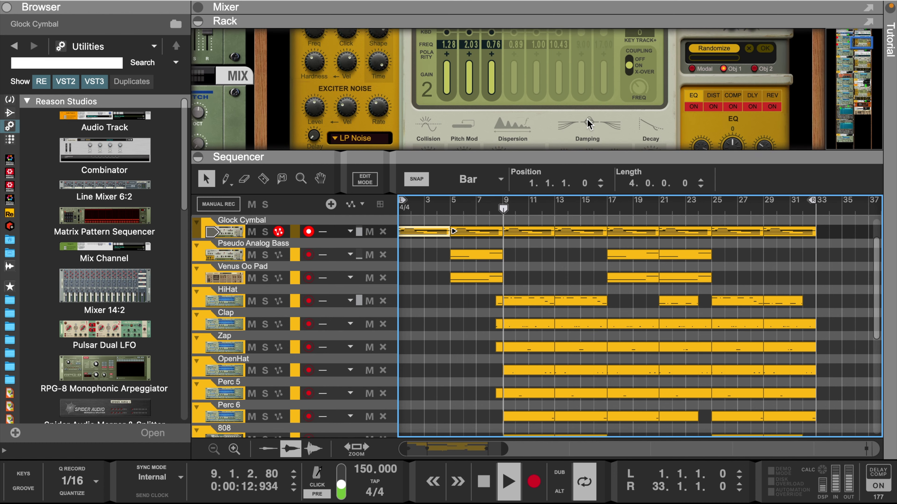
scroll(590, 128, "down", 2)
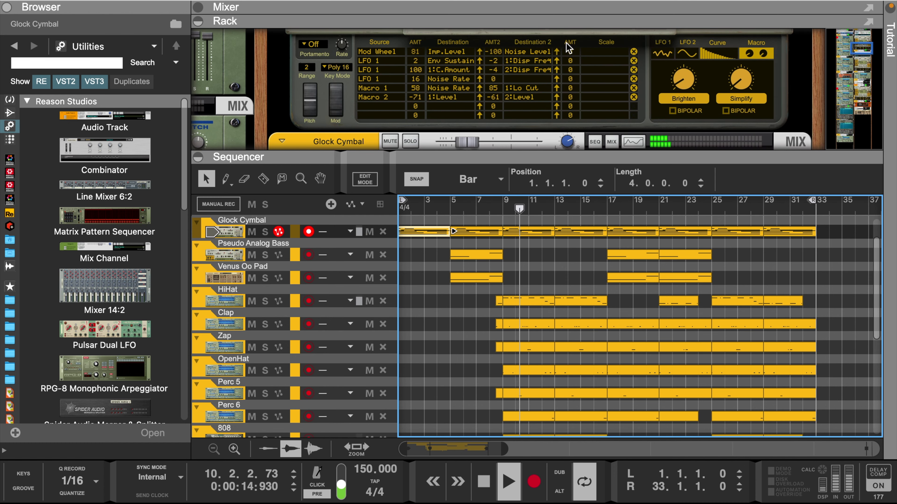
key("F5")
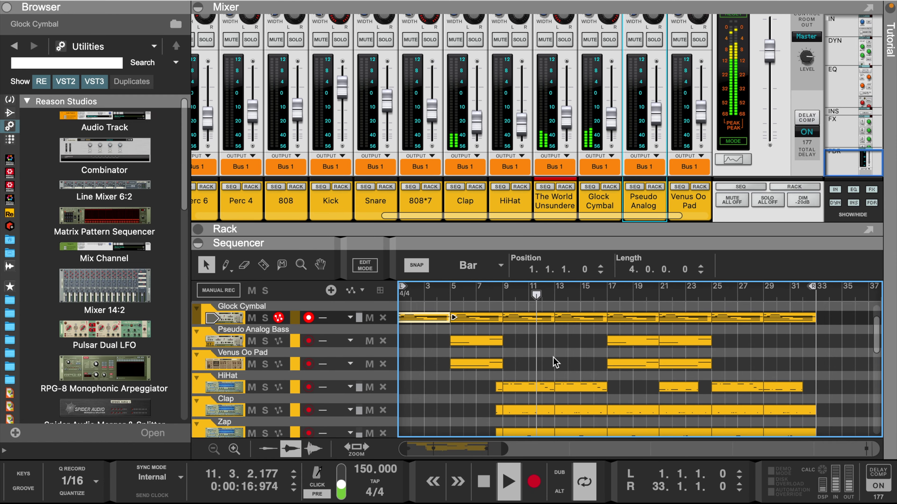
Look over the melodic, drum and 808 tracks of the arrangement while it plays, including the bars after bar 17.
scroll(553, 362, "down", 1)
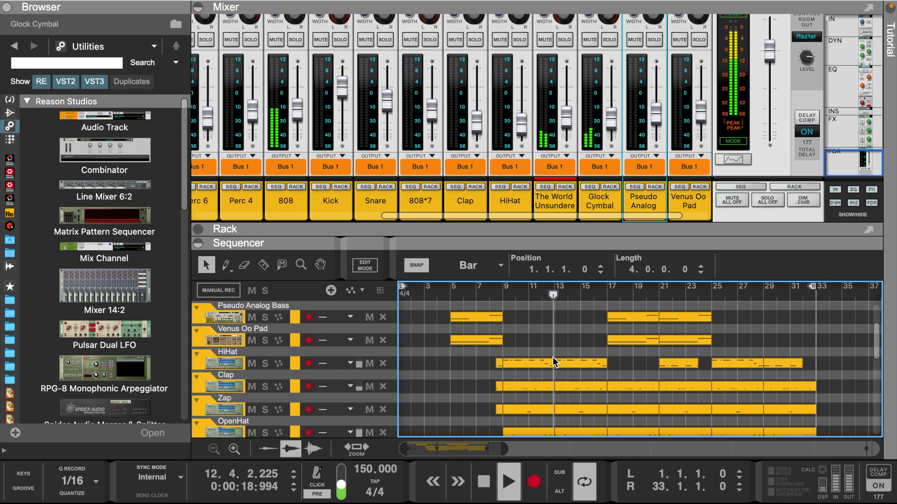
scroll(552, 359, "down", 3)
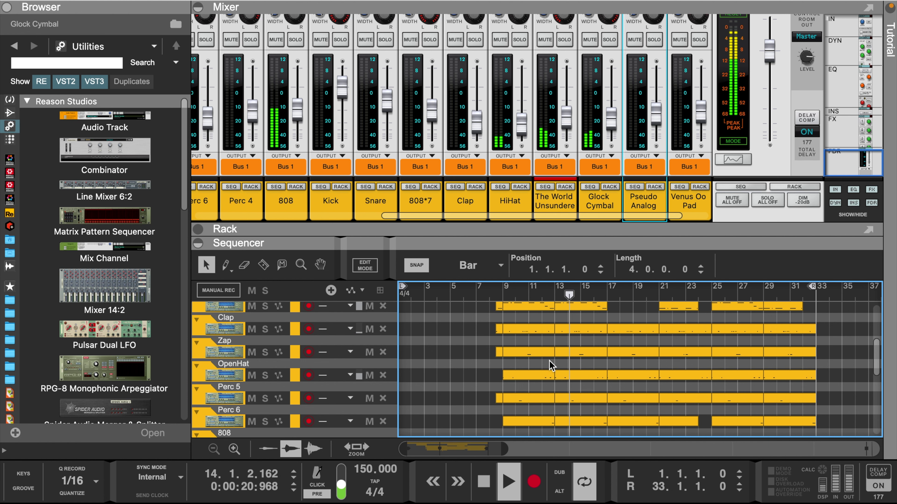
scroll(549, 361, "up", 1)
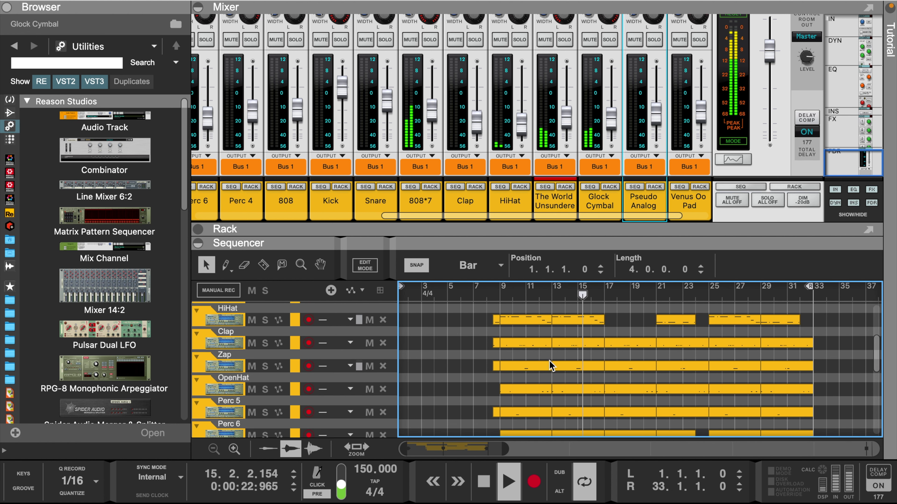
scroll(566, 363, "down", 4)
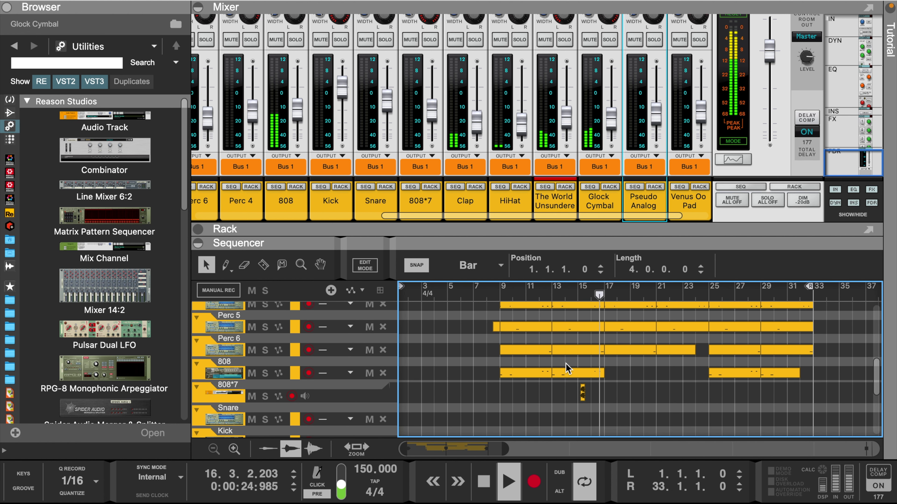
scroll(565, 366, "up", 2)
scroll(565, 365, "right", 3)
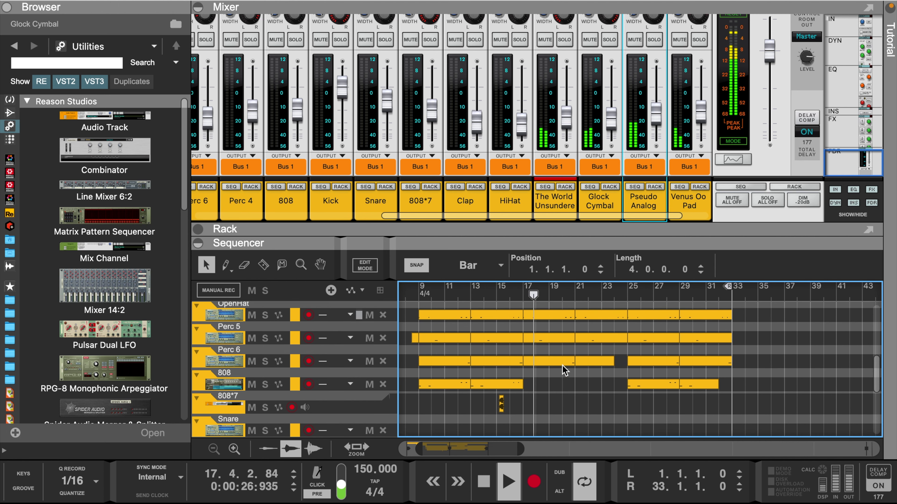
scroll(564, 367, "up", 4)
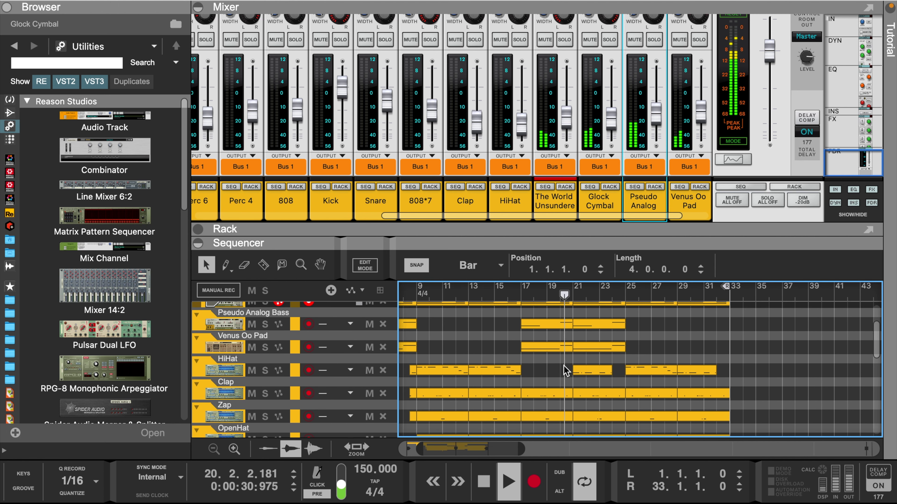
Examine the mixer's channels, the master compressor and the control room level.
scroll(527, 194, "left", 4)
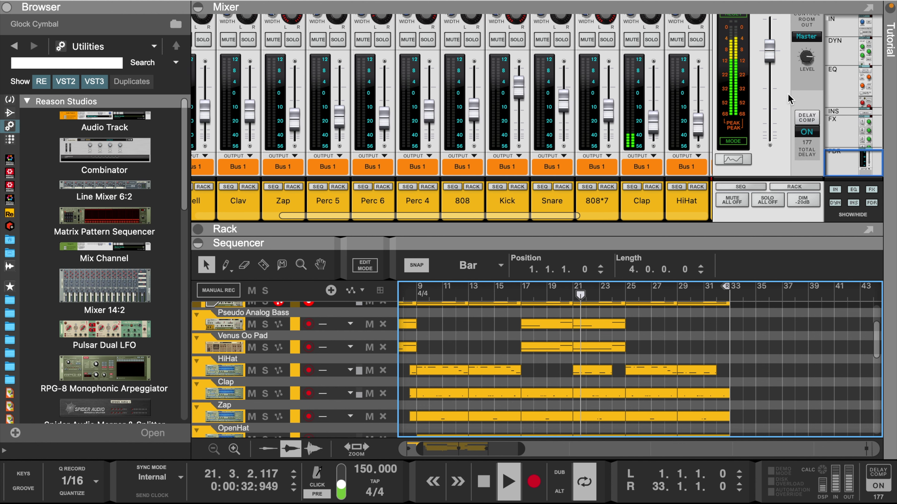
scroll(791, 101, "up", 5)
scroll(777, 113, "up", 4)
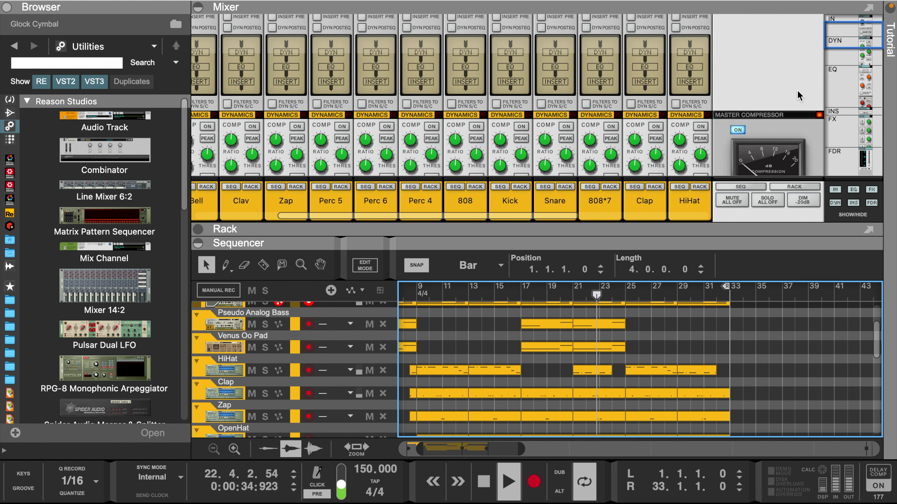
scroll(586, 364, "down", 2)
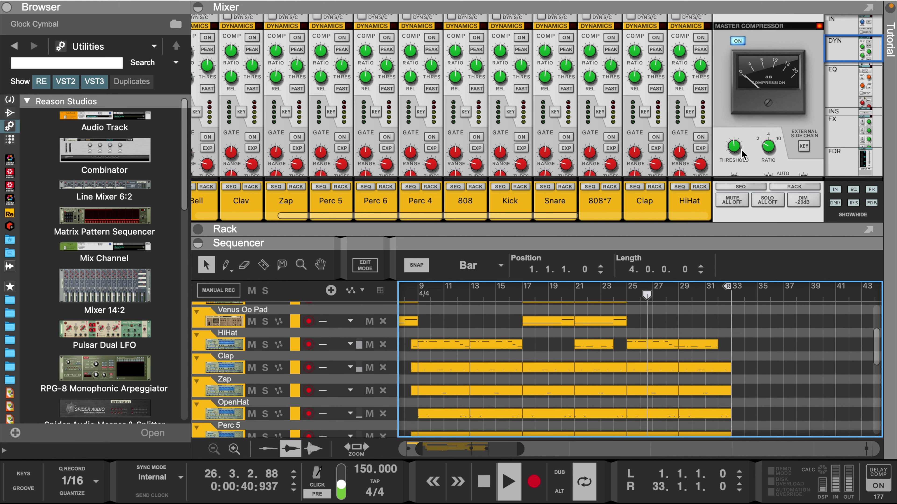
scroll(742, 154, "down", 5)
left_click(806, 59)
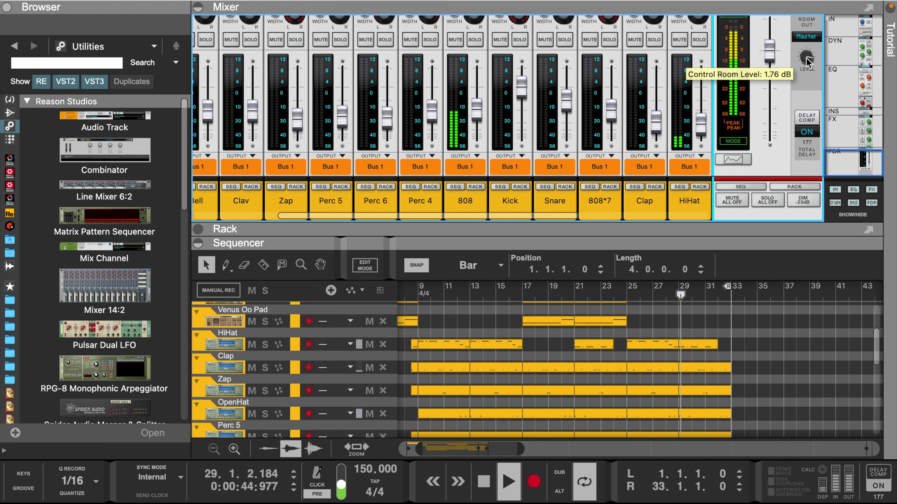
Loop bars 9 to 25 with a taller mixer area, then return the loop start to bar 1.
scroll(529, 336, "left", 4)
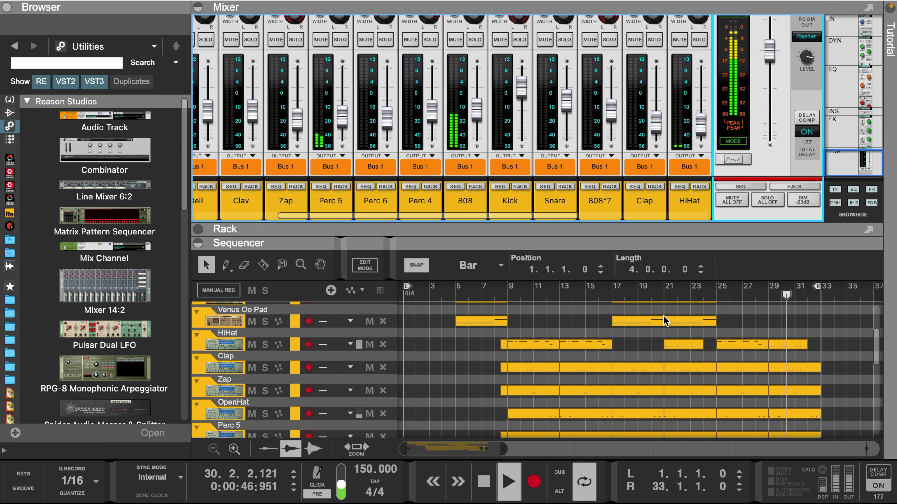
scroll(490, 335, "up", 3)
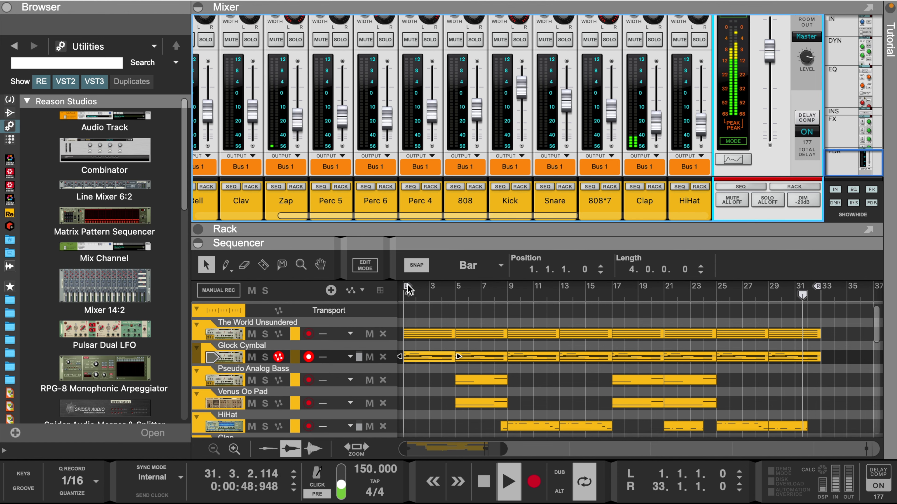
left_click_drag(407, 289, 507, 305)
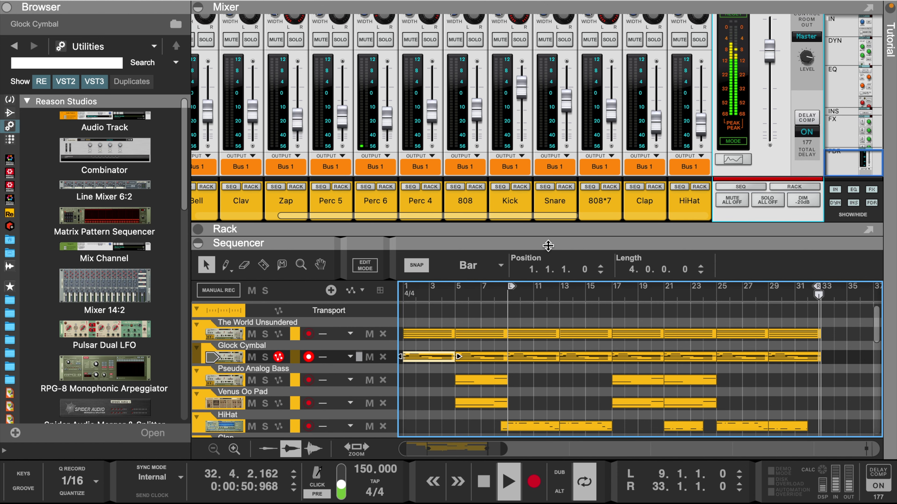
left_click_drag(548, 245, 543, 269)
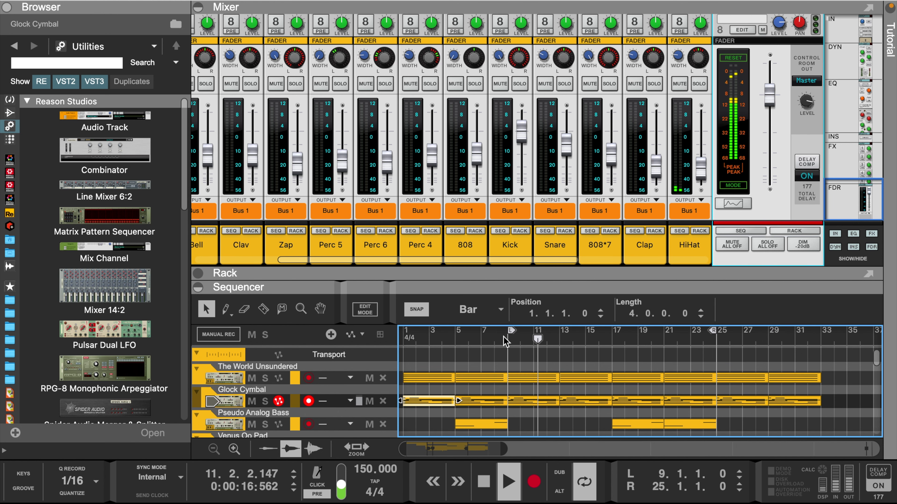
left_click_drag(511, 332, 407, 332)
scroll(610, 351, "down", 5)
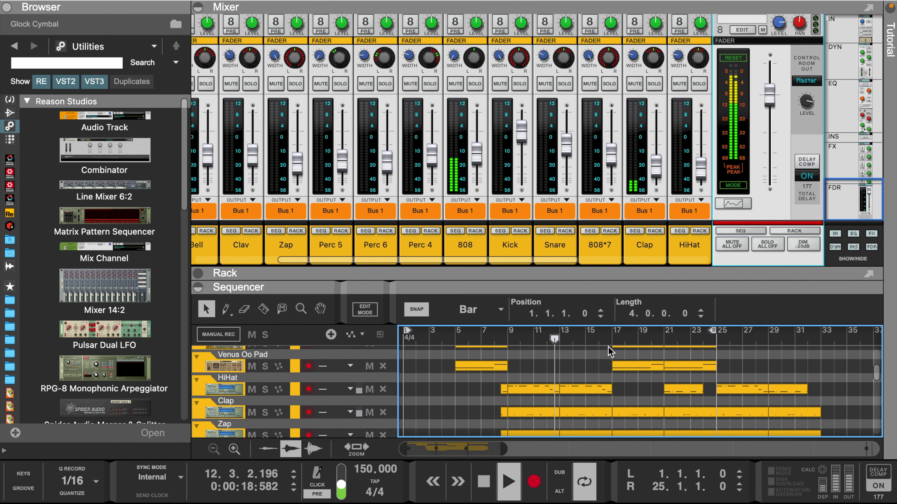
Reorder the mixer channels so that OpenHat and Zap sit between Perc 4 and 808.
scroll(531, 232, "left", 3)
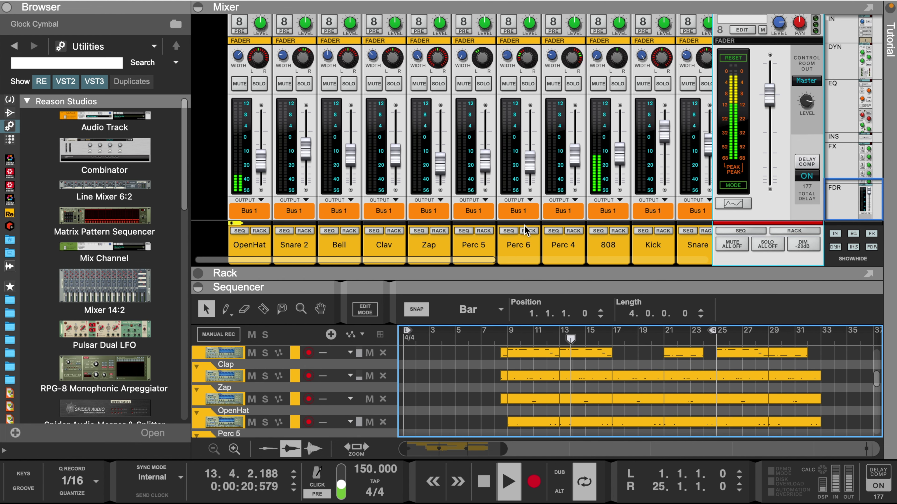
left_click_drag(243, 249, 565, 244)
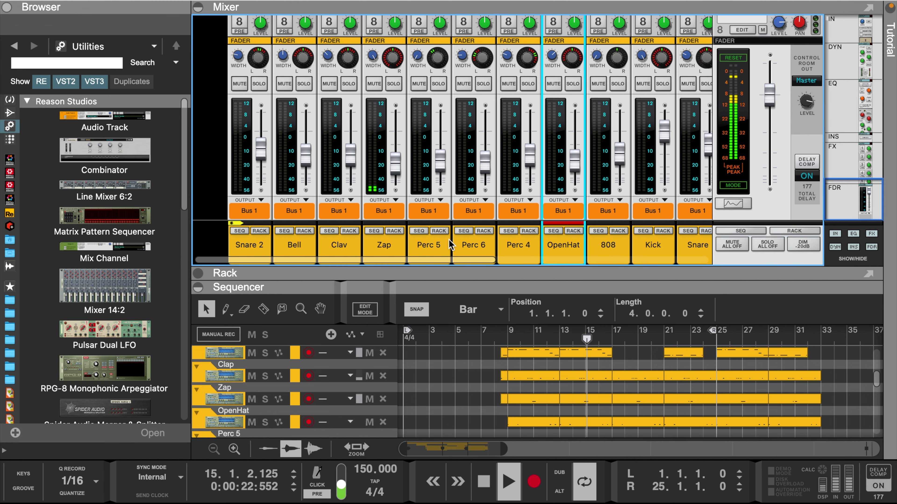
left_click_drag(384, 249, 565, 246)
scroll(533, 247, "right", 5)
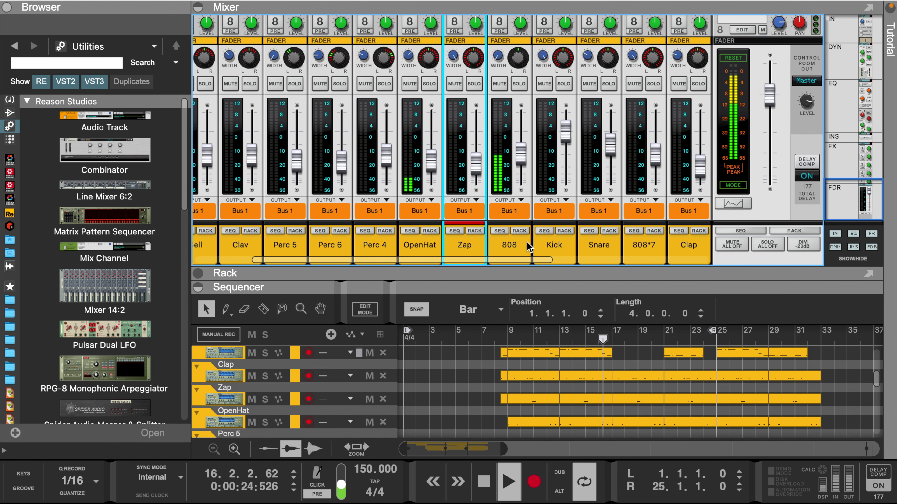
scroll(530, 254, "right", 1)
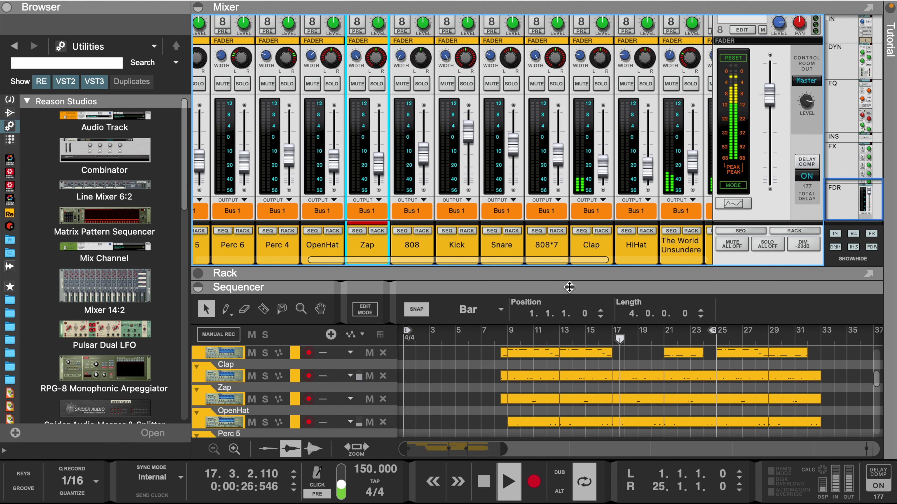
Examine The World Unsundered's Scales & Chords player in the rack, then bring the mixer back into view.
left_click(674, 273)
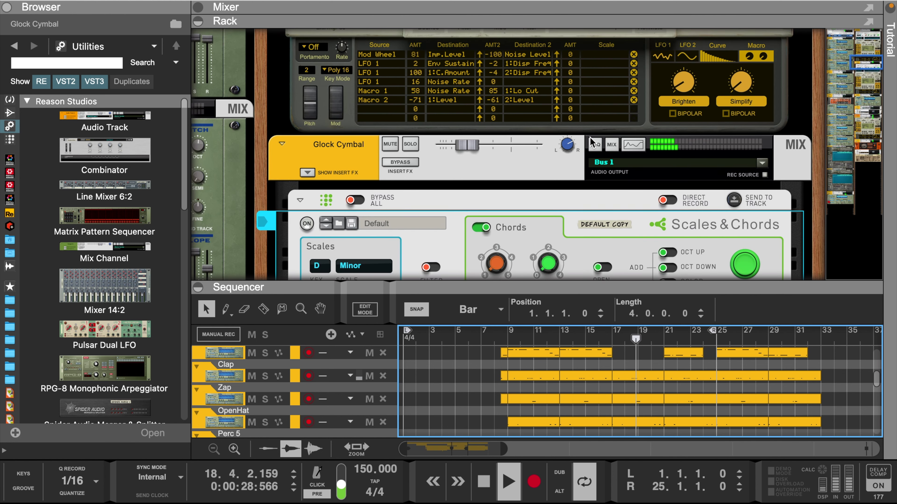
scroll(593, 143, "down", 10)
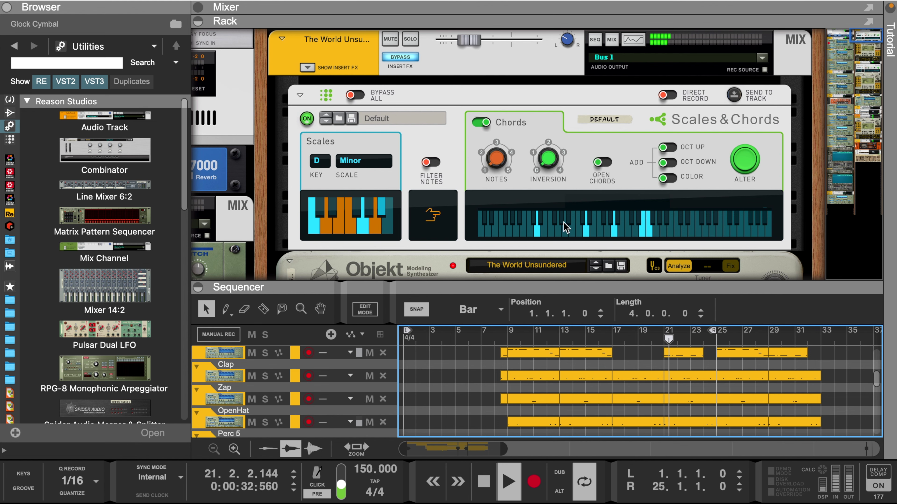
left_click_drag(611, 289, 586, 308)
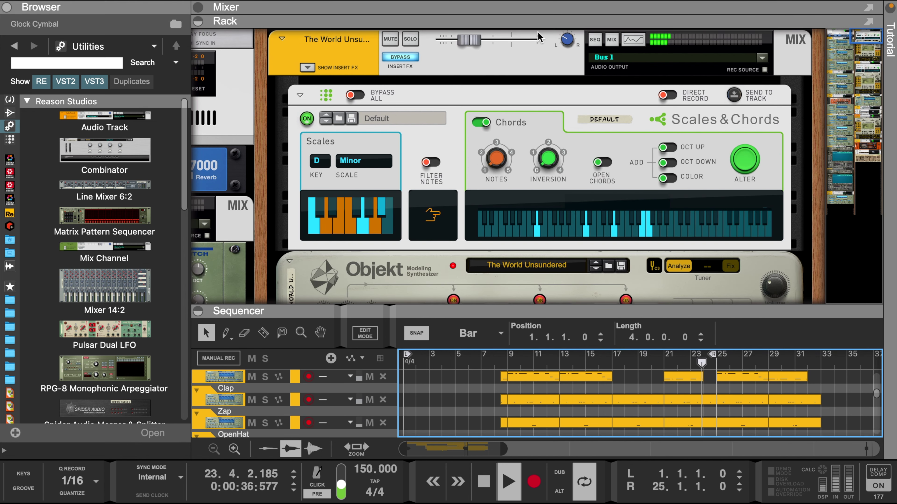
key("F5")
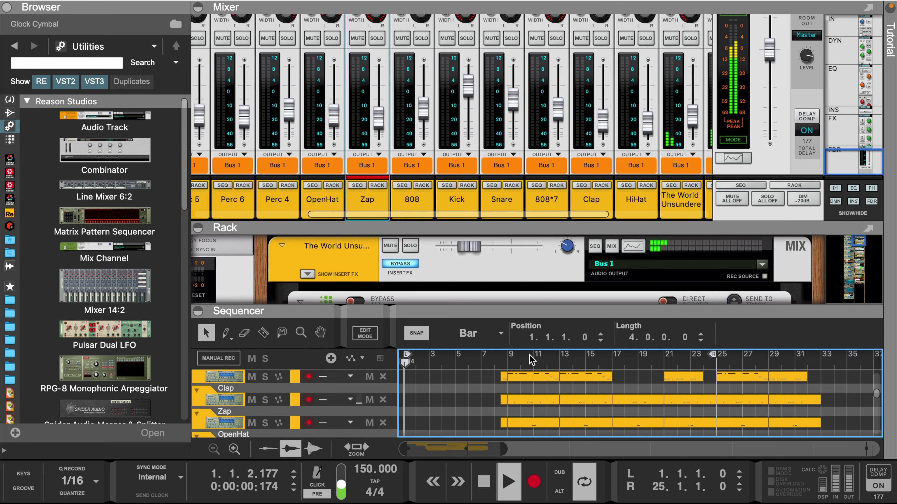
Enlarge the sequencer area and shorten the loop to end at bar 9.
left_click_drag(562, 311, 563, 126)
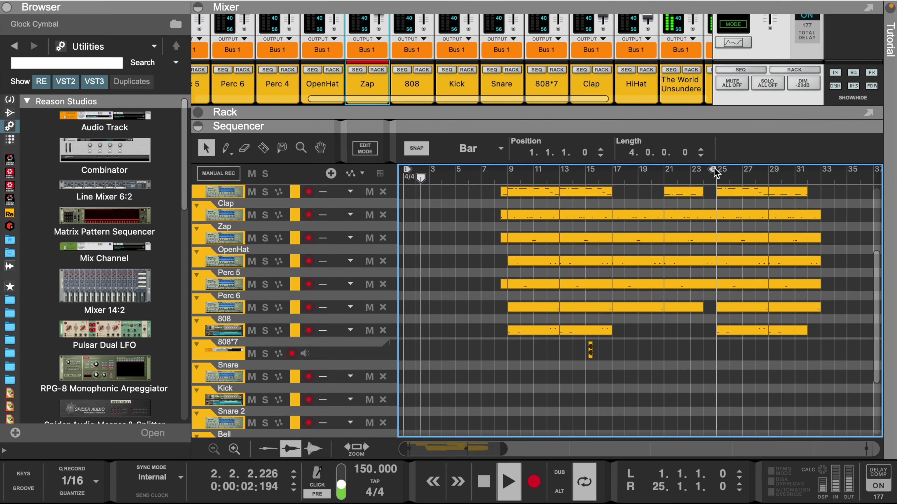
mouse_move(714, 170)
left_mouse_down()
mouse_move(530, 170)
mouse_move(506, 193)
left_mouse_up()
scroll(463, 229, "up", 5)
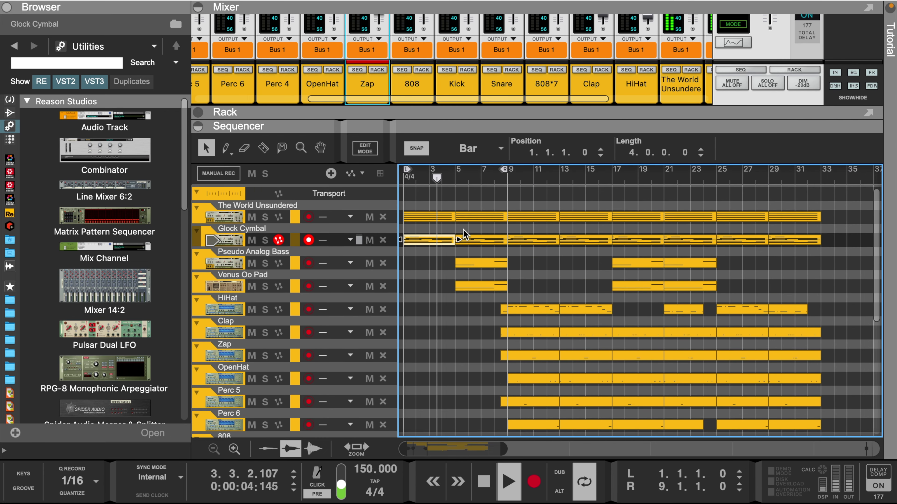
Inspect the notes of the second Glock Cymbal clip at bar 5, then leave note editing.
double_click(474, 241)
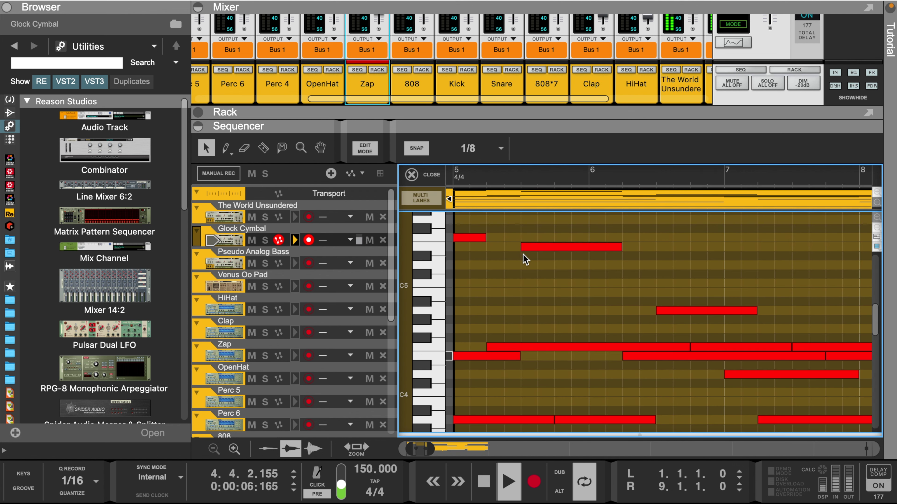
scroll(536, 294, "down", 2)
scroll(523, 286, "right", 2)
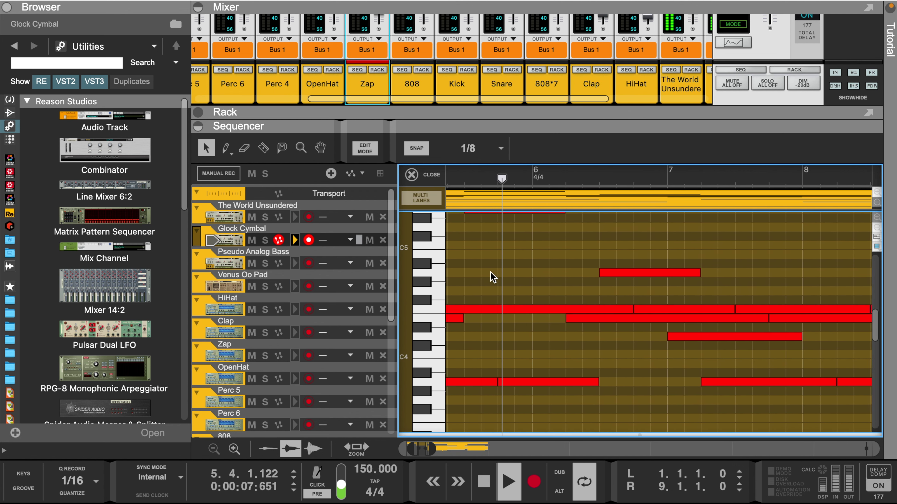
left_click(432, 175)
Extend the loop end to bar 17 and on to bar 33, and increase the track heights to look over the arrangement.
left_click_drag(507, 168, 615, 177)
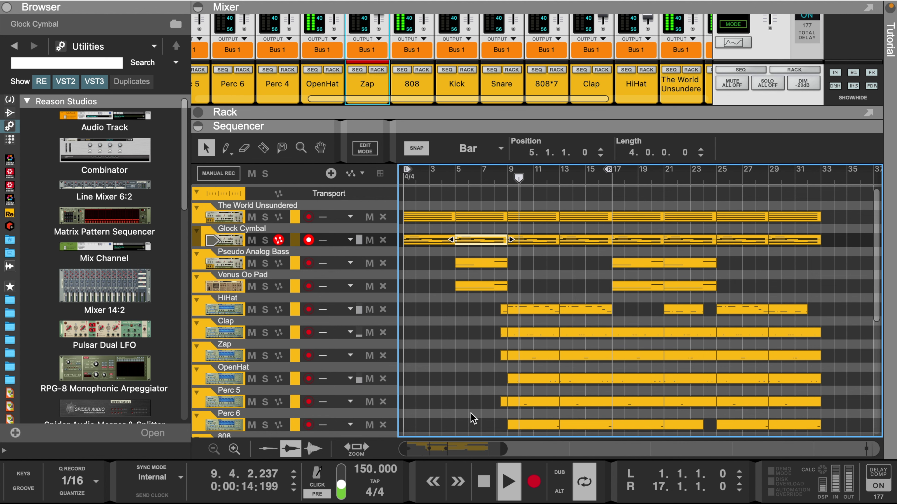
left_click_drag(608, 170, 819, 196)
left_click(234, 449)
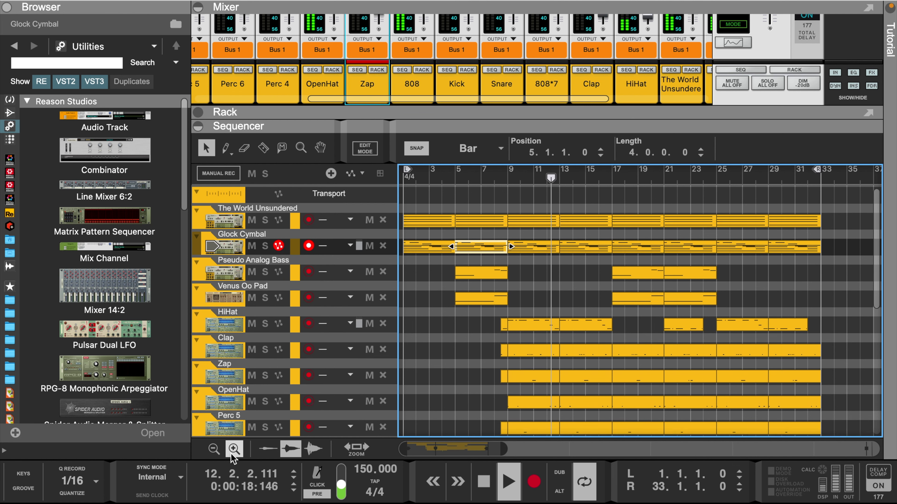
left_click(233, 449)
left_click(234, 449)
scroll(585, 351, "down", 3)
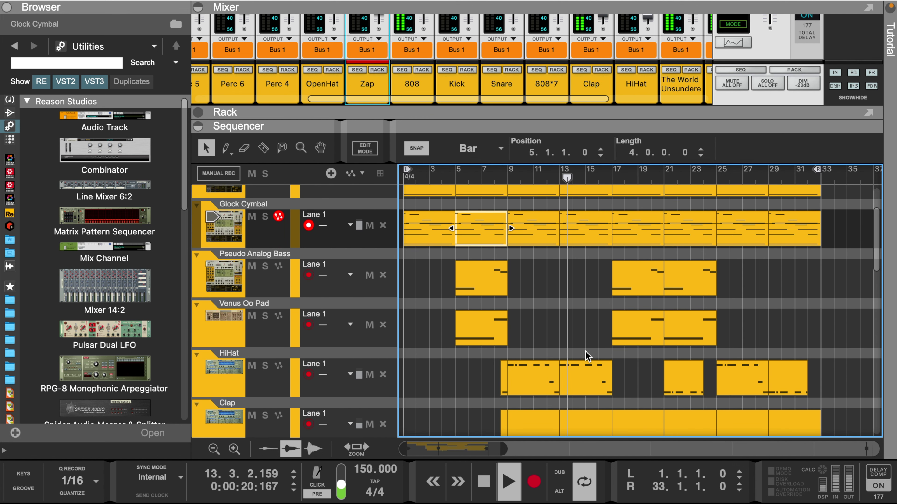
scroll(585, 351, "down", 3)
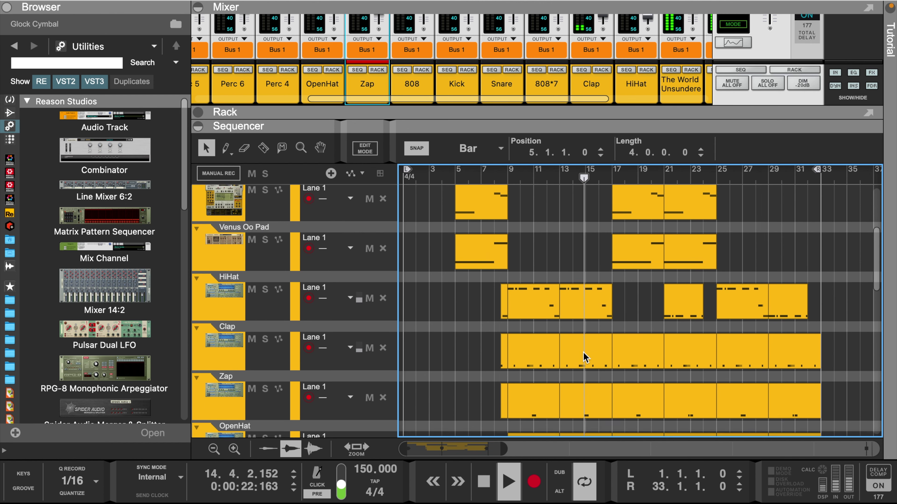
scroll(579, 353, "down", 2)
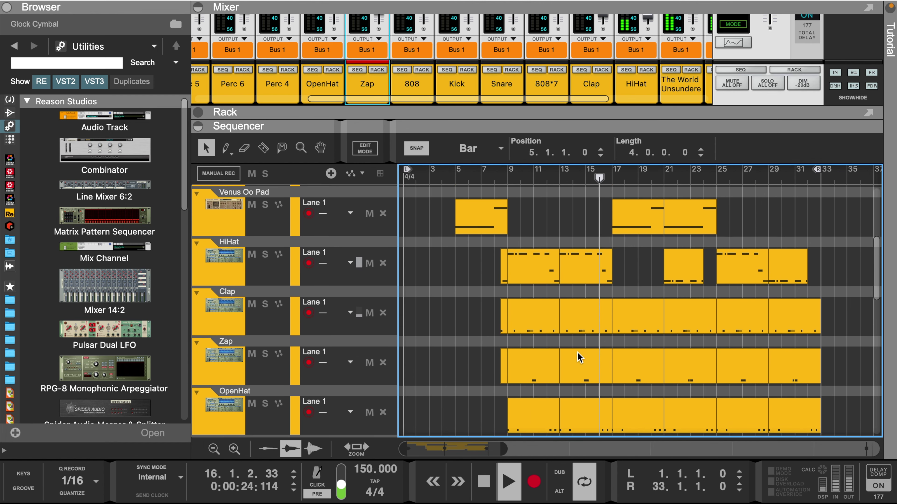
Deselect the Glock Cymbal clip at bar 5 and look over the melodic tracks from The World Unsundered to Venus Oo Pad.
scroll(580, 357, "up", 4)
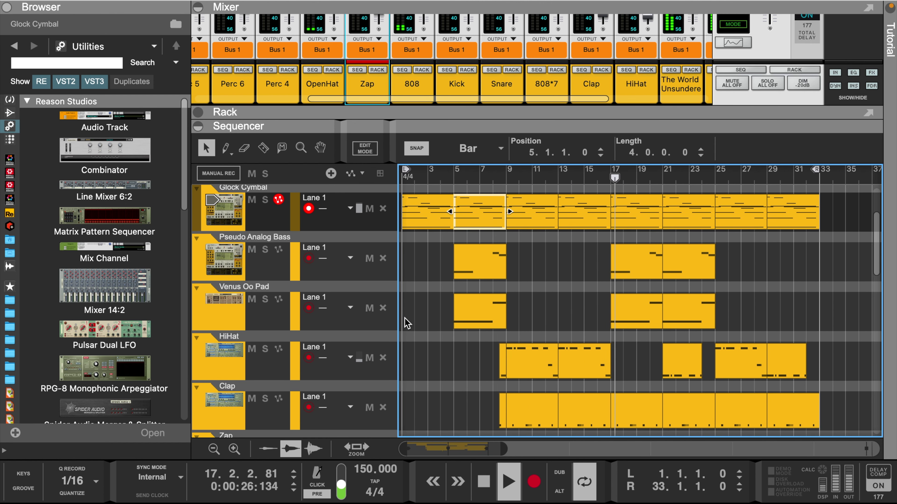
left_click(407, 323)
scroll(601, 276, "up", 4)
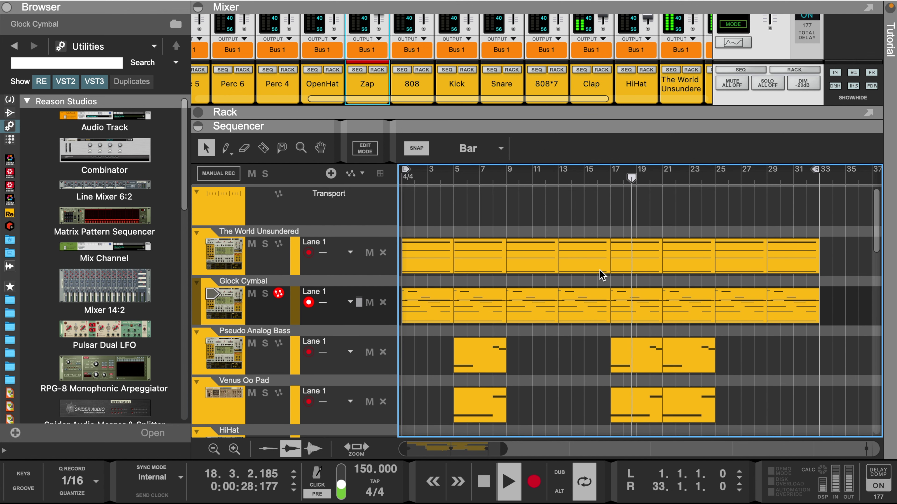
scroll(601, 276, "down", 4)
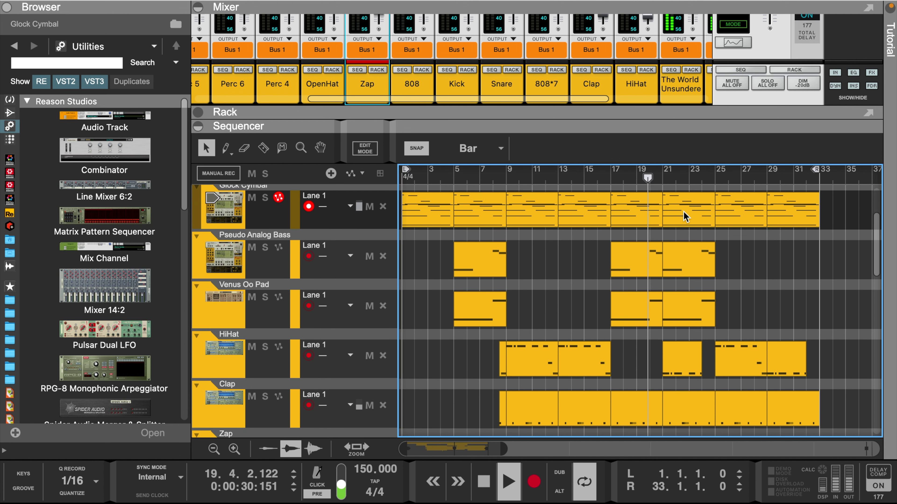
Open the Glock Cymbal clip at bar 21 to examine its notes, and select the E4 note at the start of bar 25.
double_click(685, 217)
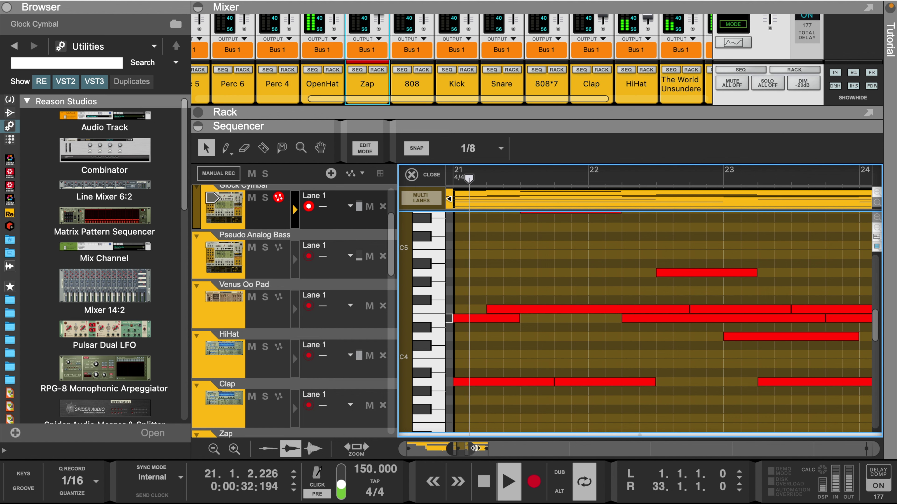
key("h")
scroll(583, 335, "down", 1)
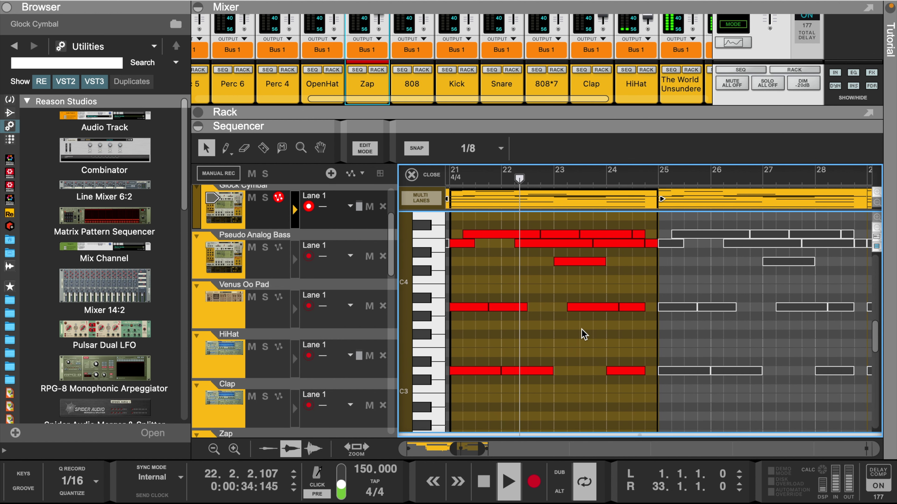
scroll(536, 258, "up", 2)
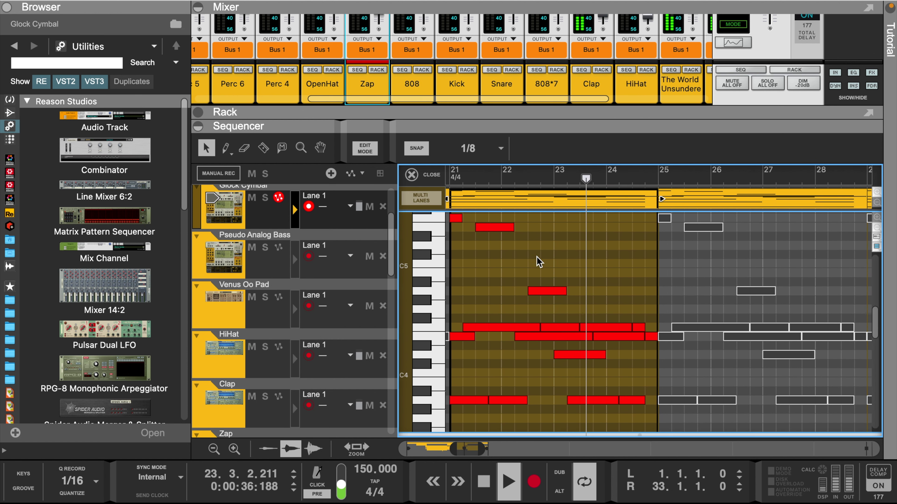
left_click(666, 337)
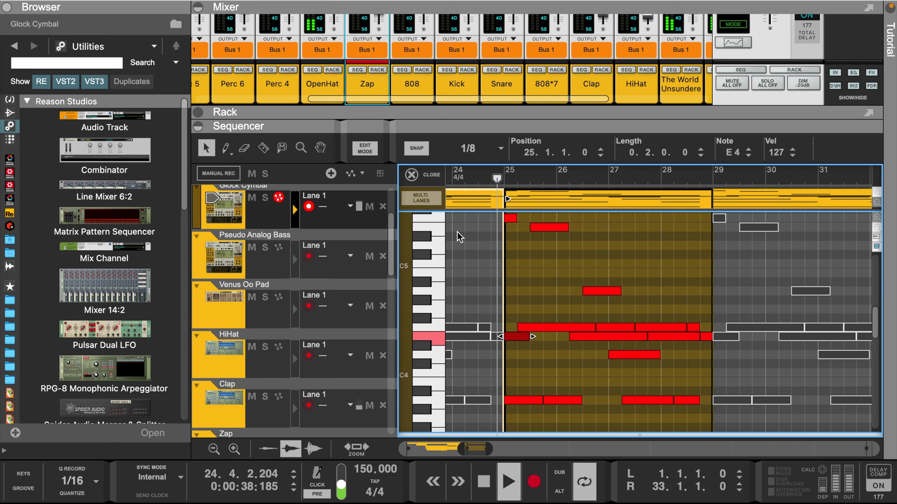